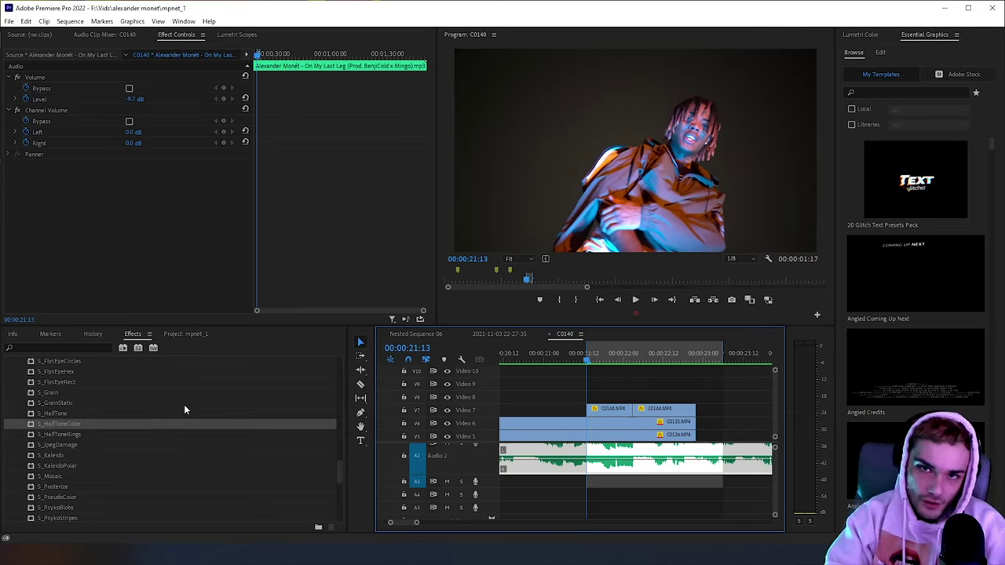
Step: Look over the Boris FX Sapphire plugins page and its free trial download offer
{"action": "type", "text": "."}
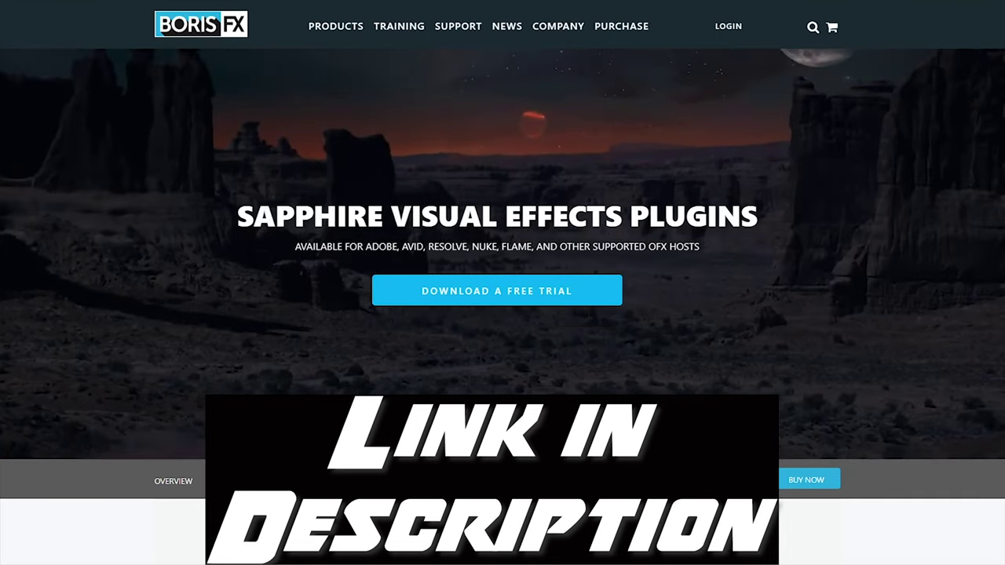
{"action": "scroll", "coordinate": [722, 364], "scroll_direction": "down", "scroll_amount": 4}
{"action": "scroll", "coordinate": [499, 353], "scroll_direction": "down", "scroll_amount": 7}
{"action": "scroll", "coordinate": [498, 354], "scroll_direction": "up", "scroll_amount": 11}
{"action": "left_click", "coordinate": [497, 295]}
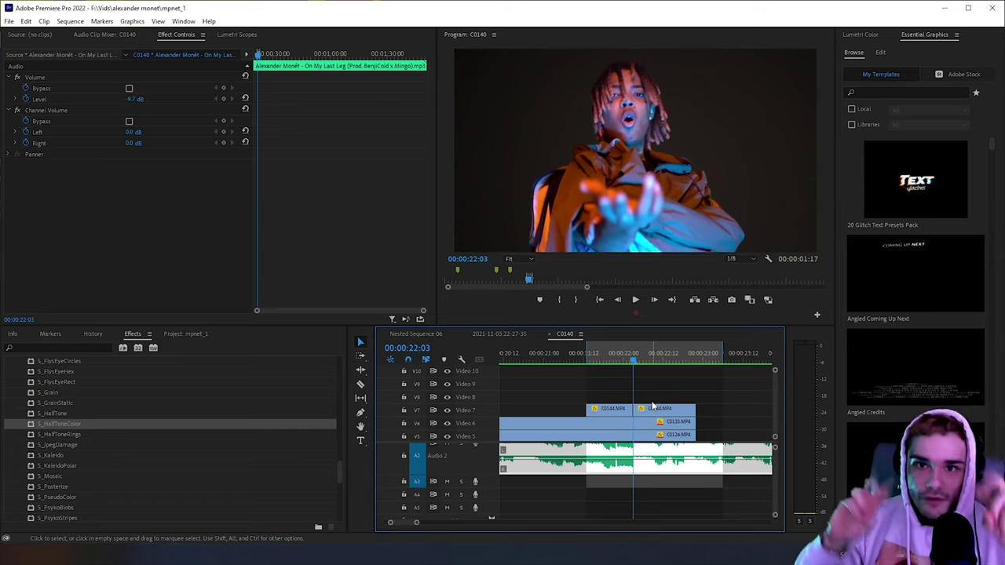
Step: Try the S_HalfToneColor effect on the second C0144.MP4 clip on Video 7, preview it, and undo it
{"action": "left_click", "coordinate": [66, 422]}
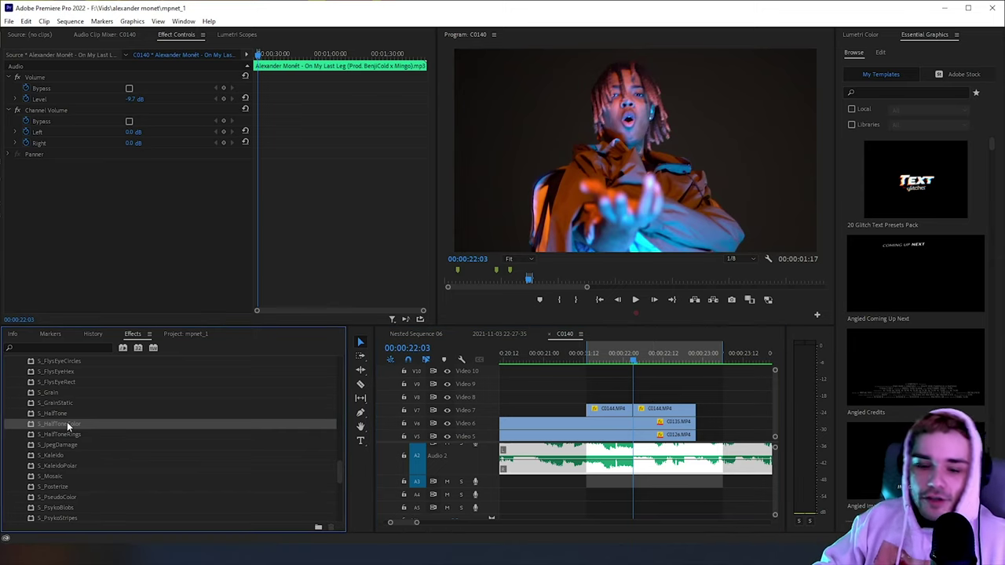
{"action": "scroll", "coordinate": [68, 425], "scroll_direction": "up", "scroll_amount": 6}
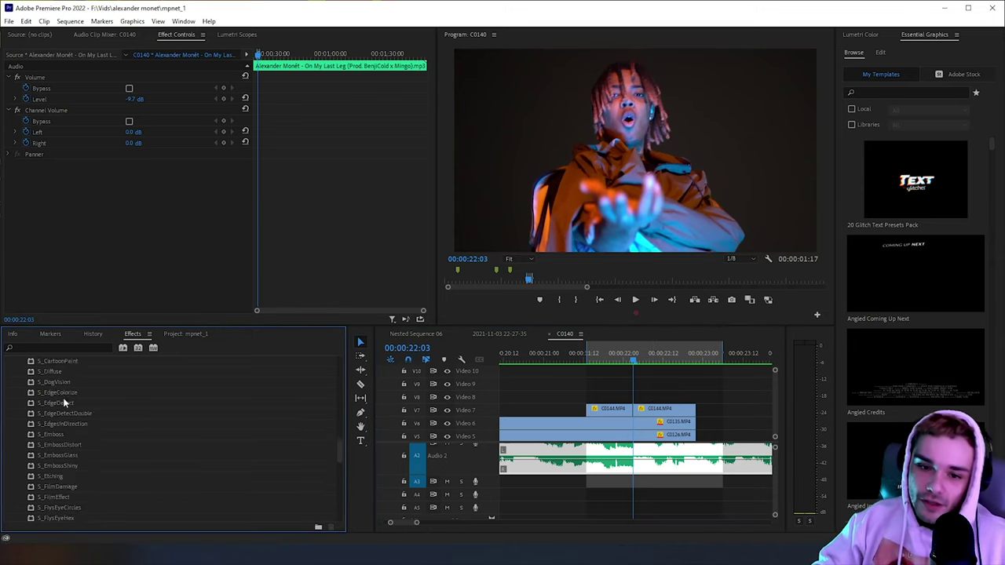
{"action": "scroll", "coordinate": [86, 416], "scroll_direction": "down", "scroll_amount": 5}
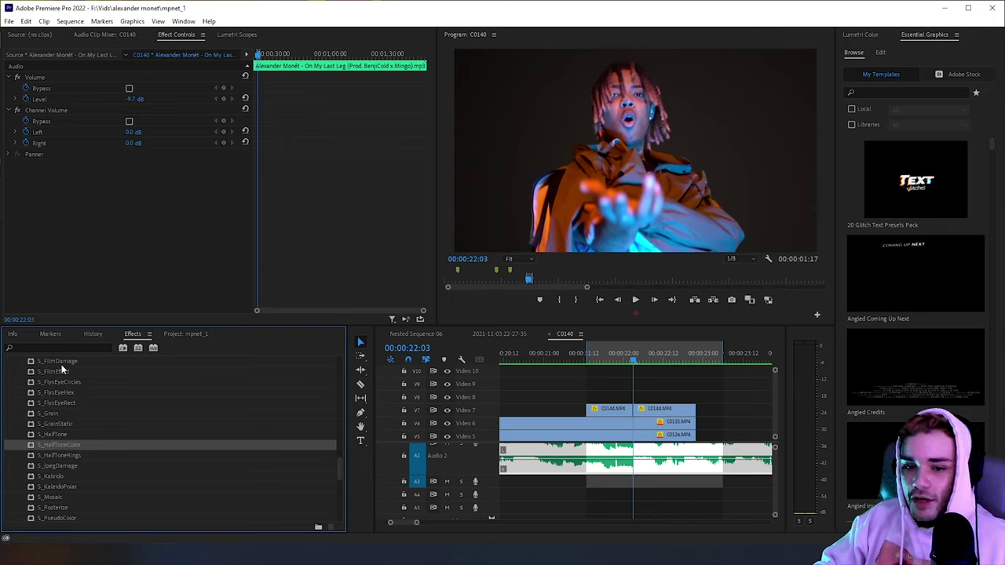
{"action": "left_click_drag", "start_coordinate": [54, 442], "coordinate": [673, 409]}
{"action": "key", "text": "Up"}
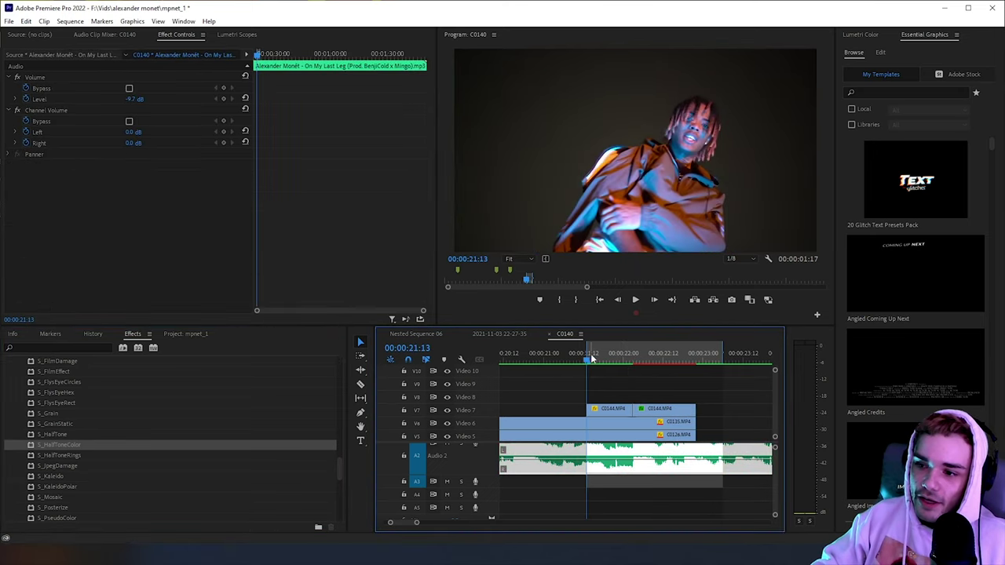
{"action": "left_click", "coordinate": [635, 299]}
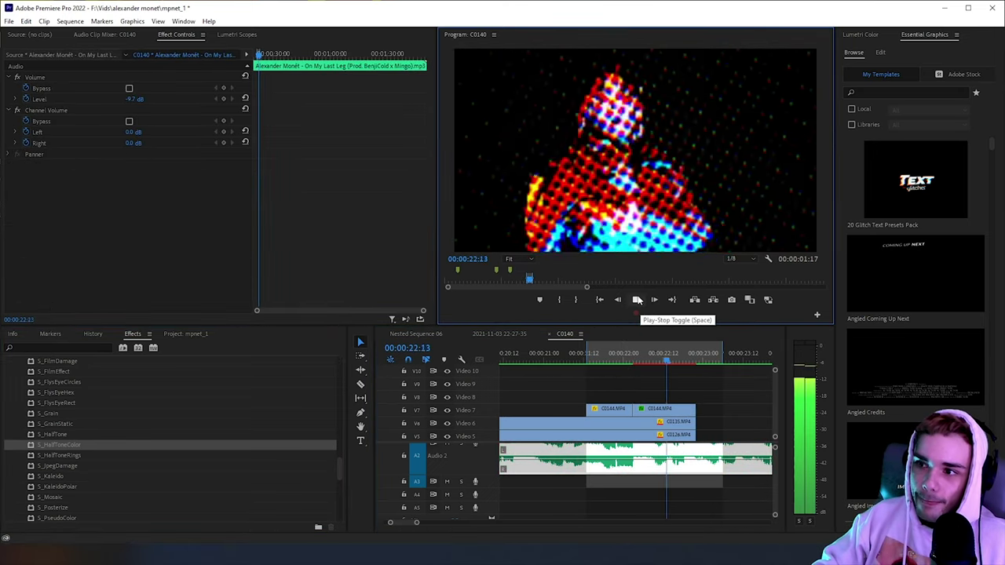
{"action": "left_click_drag", "start_coordinate": [669, 353], "coordinate": [632, 362]}
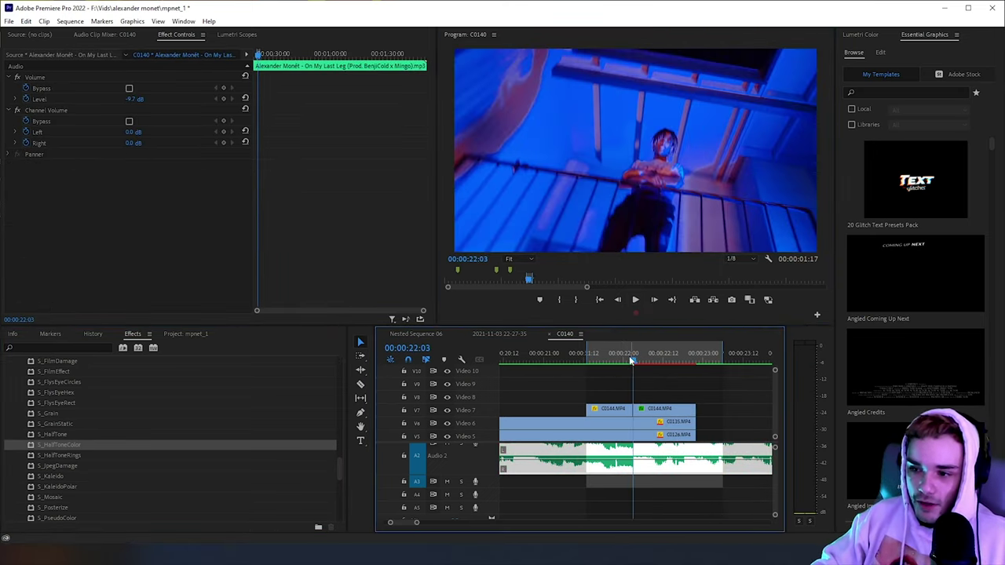
{"action": "key", "text": "ctrl+s"}
{"action": "key", "text": "ctrl+z"}
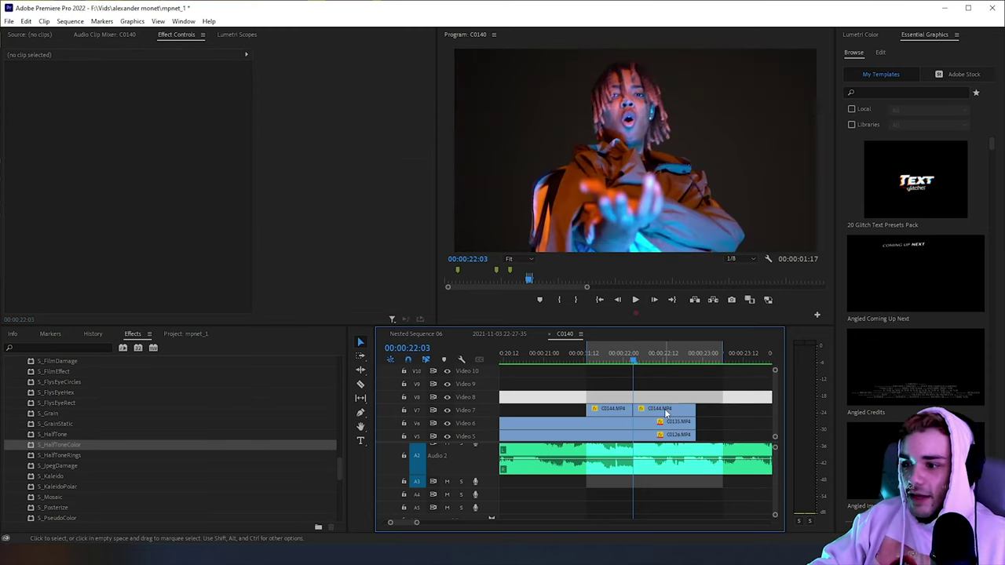
Step: Duplicate both C0144.MP4 clips from Video 7 onto Video 9, aligned with the originals
{"action": "left_click", "coordinate": [666, 410]}
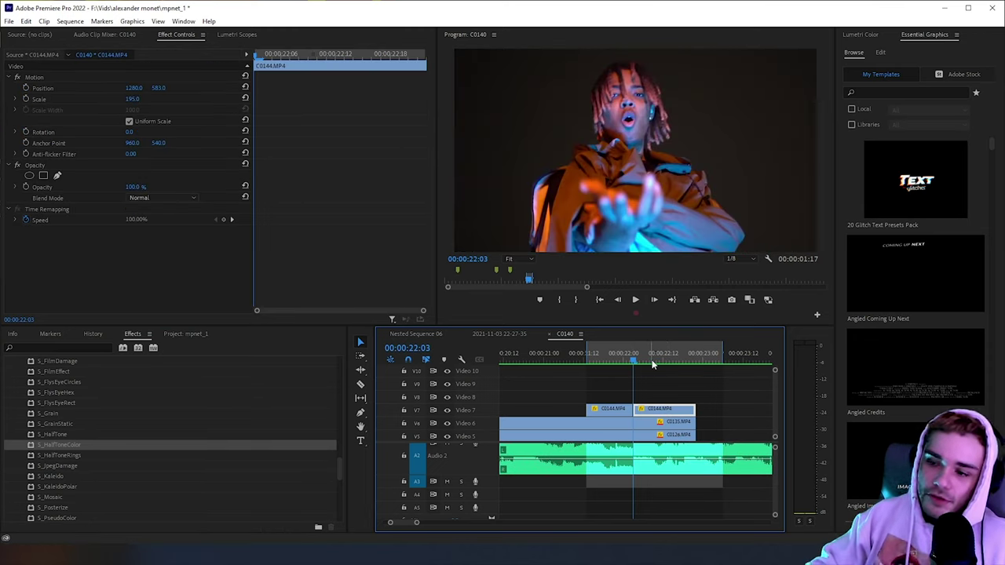
{"action": "left_click", "coordinate": [653, 396]}
{"action": "left_click", "coordinate": [658, 413]}
{"action": "left_click_drag", "start_coordinate": [624, 399], "coordinate": [640, 385]}
{"action": "left_click", "coordinate": [605, 371]}
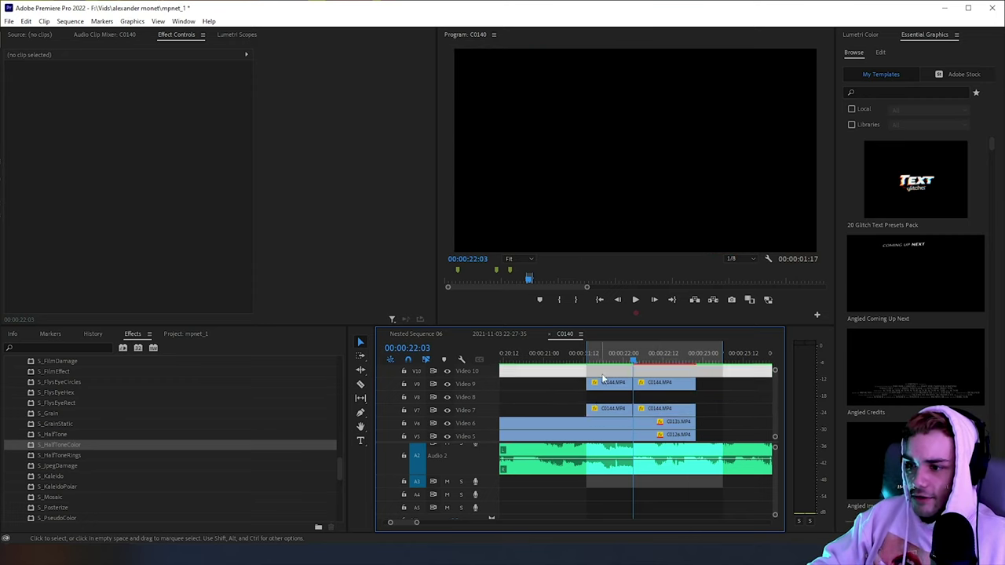
{"action": "scroll", "coordinate": [608, 373], "scroll_direction": "up", "scroll_amount": 3}
{"action": "left_click", "coordinate": [602, 357]}
{"action": "key", "text": "space"}
Step: Set the label colour of both duplicated clips on Video 9 to Purple and save the project
{"action": "right_click", "coordinate": [667, 424]}
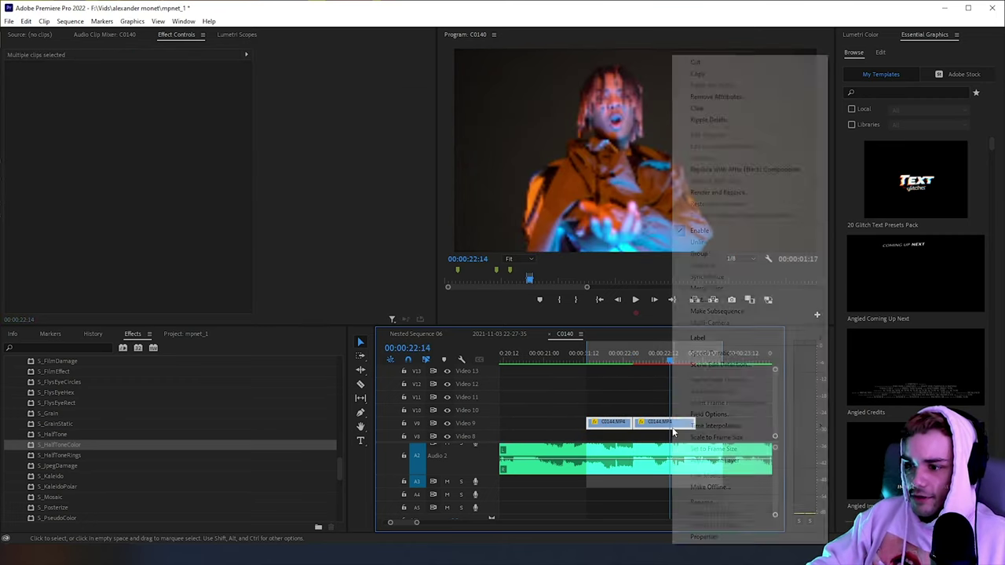
{"action": "mouse_move", "coordinate": [745, 338]}
{"action": "left_click", "coordinate": [859, 446]}
{"action": "left_click", "coordinate": [640, 385]}
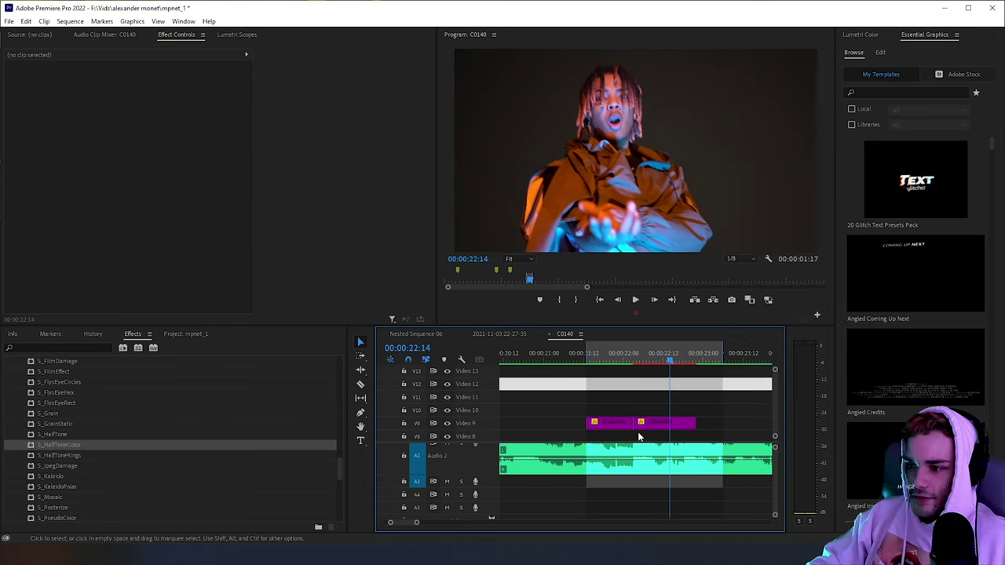
{"action": "left_click", "coordinate": [638, 417]}
{"action": "scroll", "coordinate": [639, 416], "scroll_direction": "down", "scroll_amount": 2}
{"action": "left_click", "coordinate": [608, 360]}
{"action": "key", "text": "ctrl+s"}
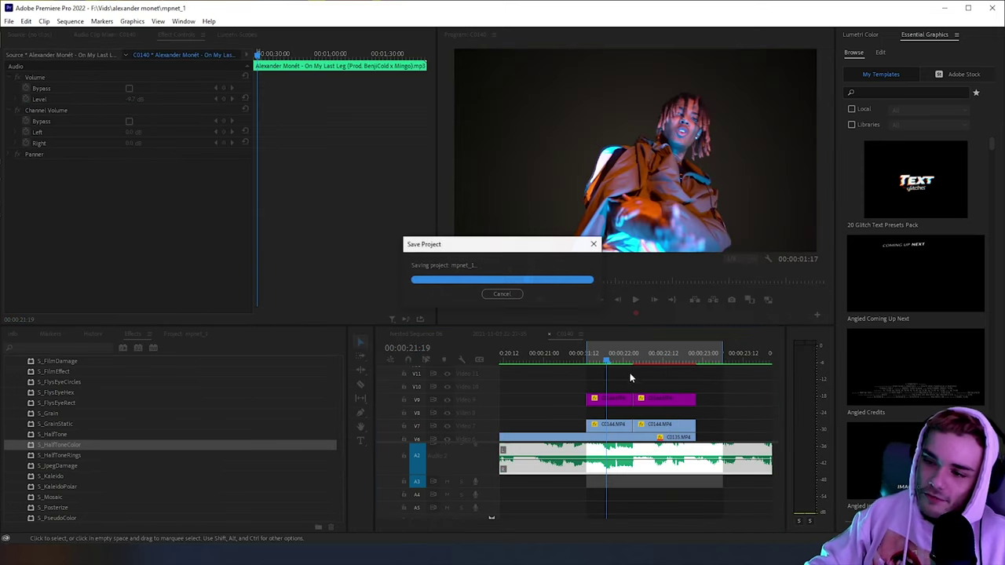
{"action": "left_click_drag", "start_coordinate": [605, 357], "coordinate": [634, 359]}
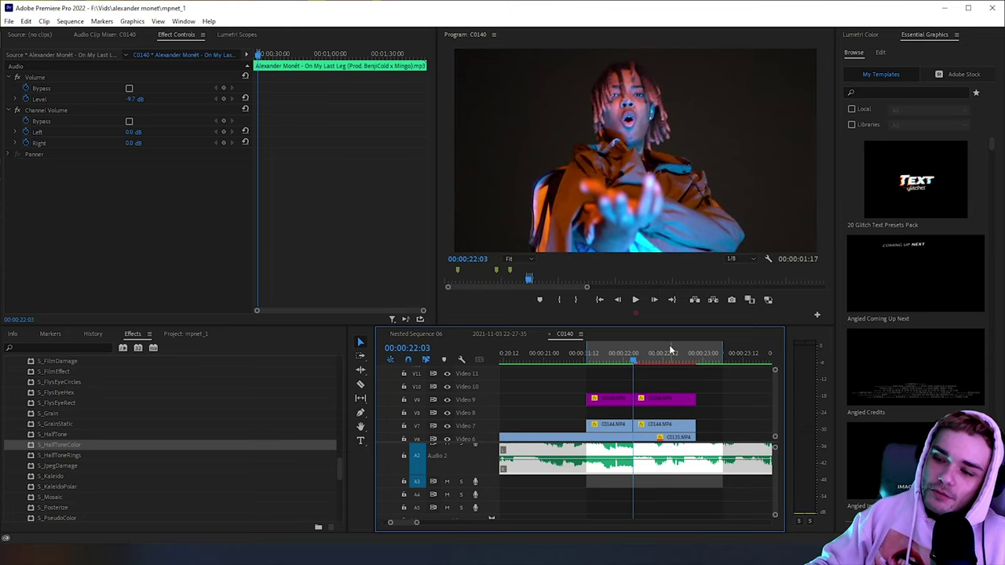
{"action": "left_click", "coordinate": [641, 411]}
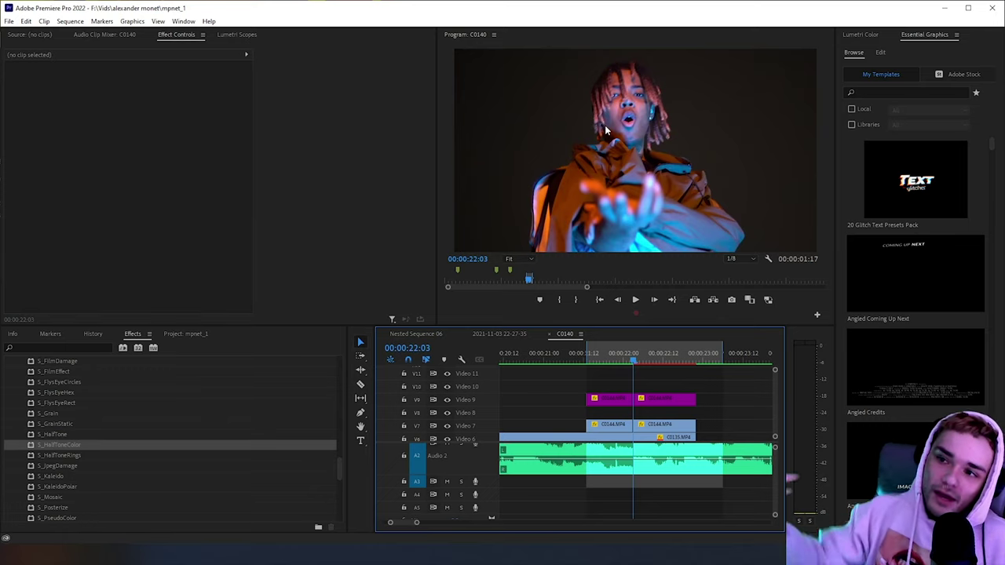
{"action": "left_click", "coordinate": [658, 400]}
{"action": "left_click", "coordinate": [660, 386]}
{"action": "left_click", "coordinate": [655, 455]}
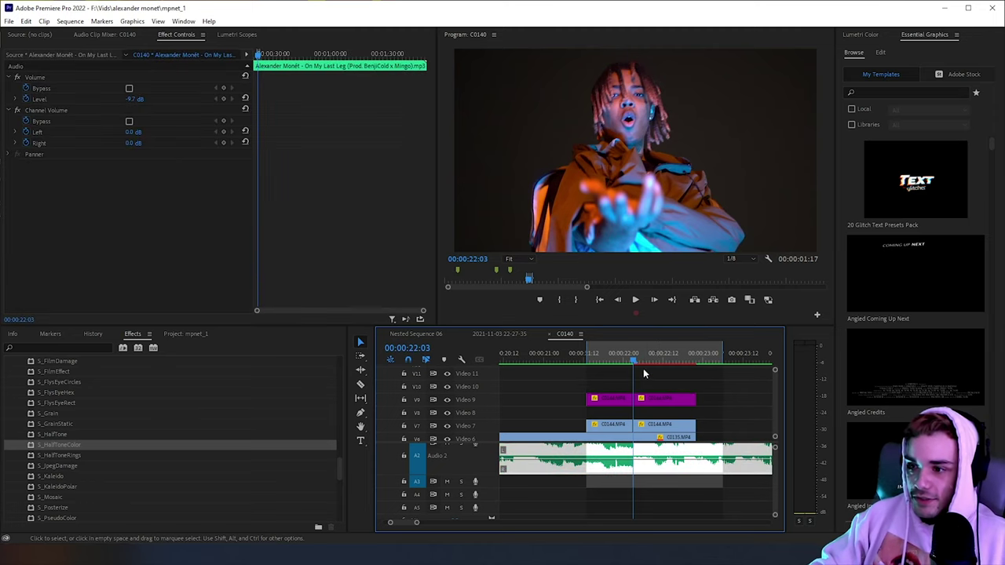
{"action": "key", "text": "space"}
{"action": "key", "text": "space"}
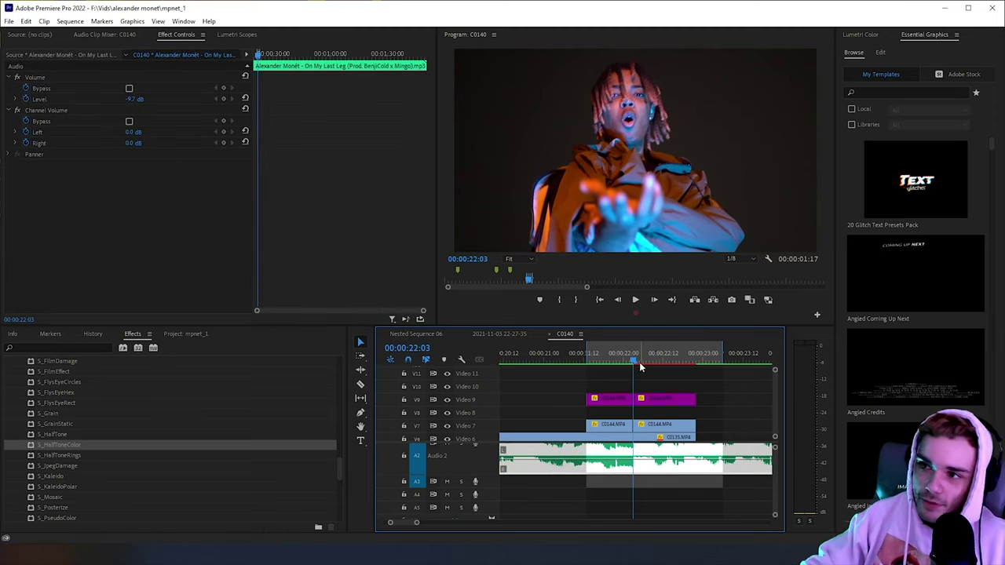
Step: Move the second purple clip up to Video 10 and add a frame hold to it at 00:00:22:03
{"action": "left_click", "coordinate": [672, 401]}
{"action": "left_click_drag", "start_coordinate": [627, 361], "coordinate": [634, 360]}
{"action": "left_click", "coordinate": [671, 404]}
{"action": "left_click_drag", "start_coordinate": [672, 408], "coordinate": [675, 387]}
{"action": "right_click", "coordinate": [675, 387]}
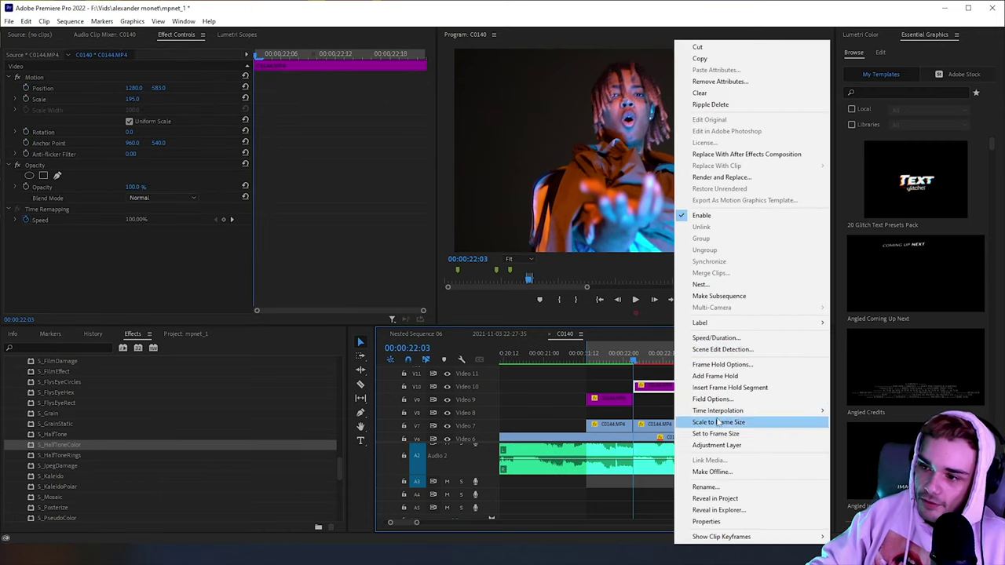
{"action": "left_click", "coordinate": [721, 377]}
Step: Extend the frozen clip on Video 10 to the end of the marked in-out range and preview the section
{"action": "left_click", "coordinate": [671, 401]}
{"action": "left_click", "coordinate": [655, 361]}
{"action": "left_click_drag", "start_coordinate": [654, 362], "coordinate": [634, 362]}
{"action": "left_click", "coordinate": [680, 389]}
{"action": "left_click_drag", "start_coordinate": [693, 390], "coordinate": [587, 360]}
{"action": "left_click", "coordinate": [714, 359]}
{"action": "key", "text": "space"}
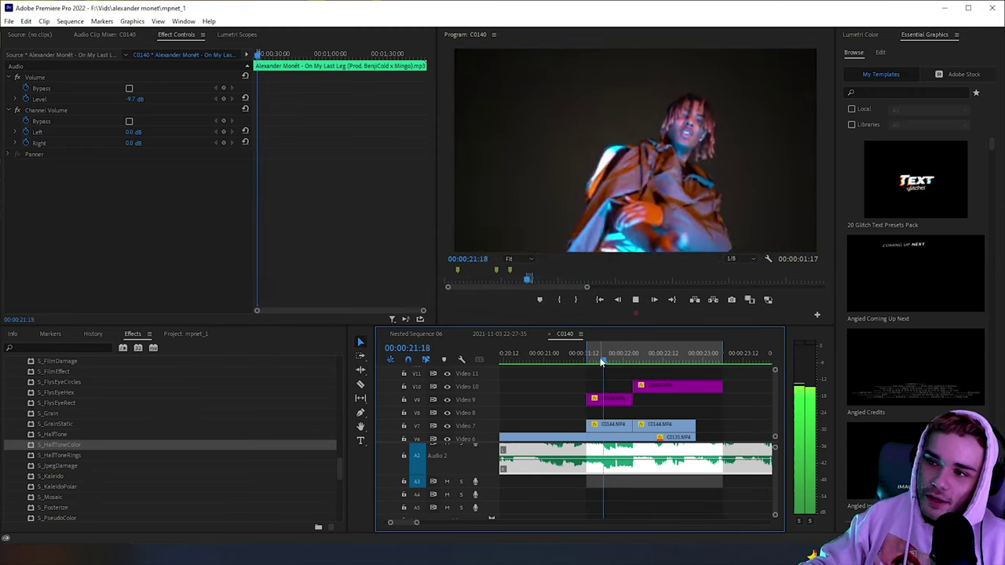
{"action": "key", "text": "space"}
Step: Set the label colour of the frozen clip on Video 10 to Lavender
{"action": "left_click", "coordinate": [635, 354]}
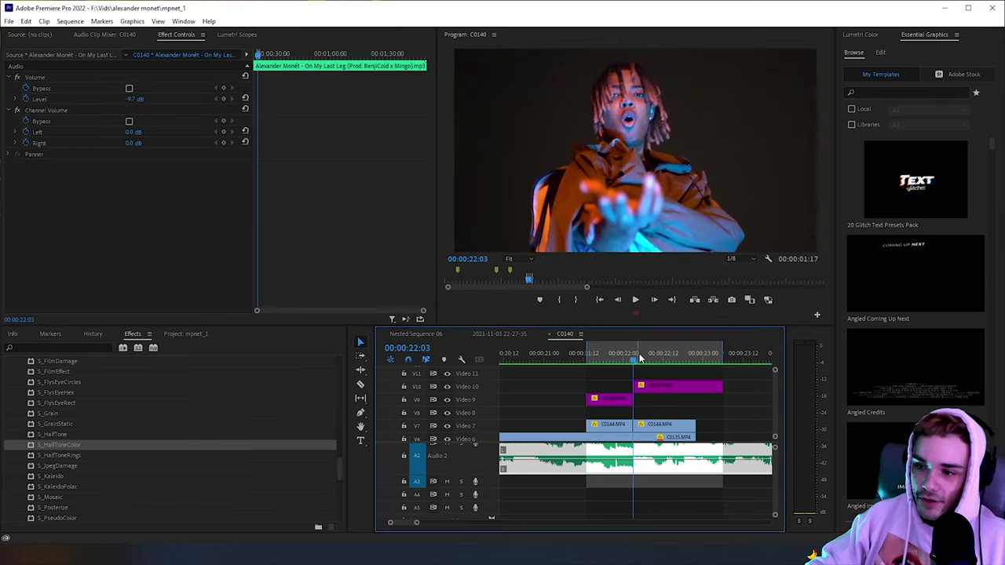
{"action": "left_click", "coordinate": [653, 387]}
{"action": "key", "text": "shift+e"}
{"action": "left_click", "coordinate": [675, 376]}
{"action": "left_click", "coordinate": [676, 389]}
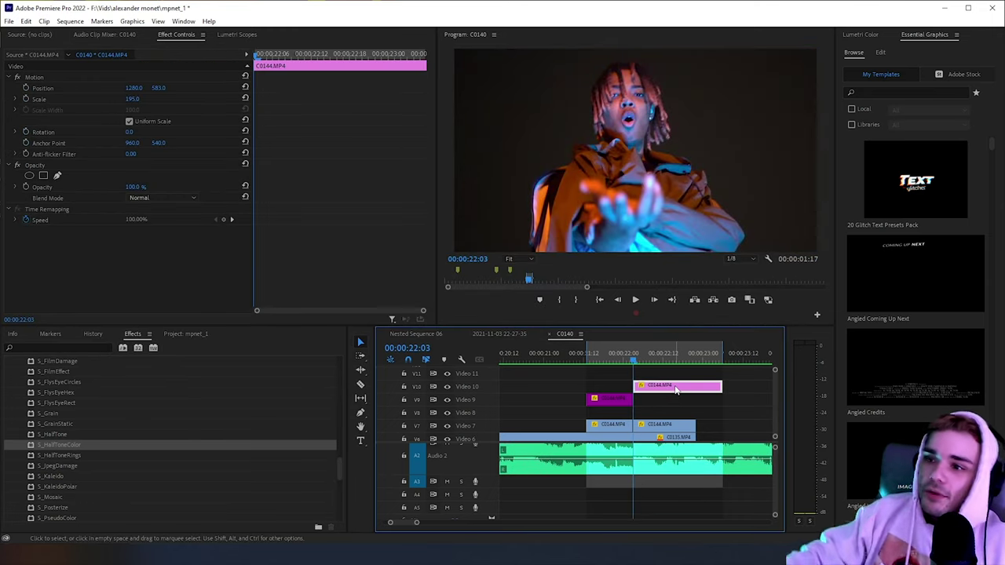
{"action": "left_click", "coordinate": [499, 334]}
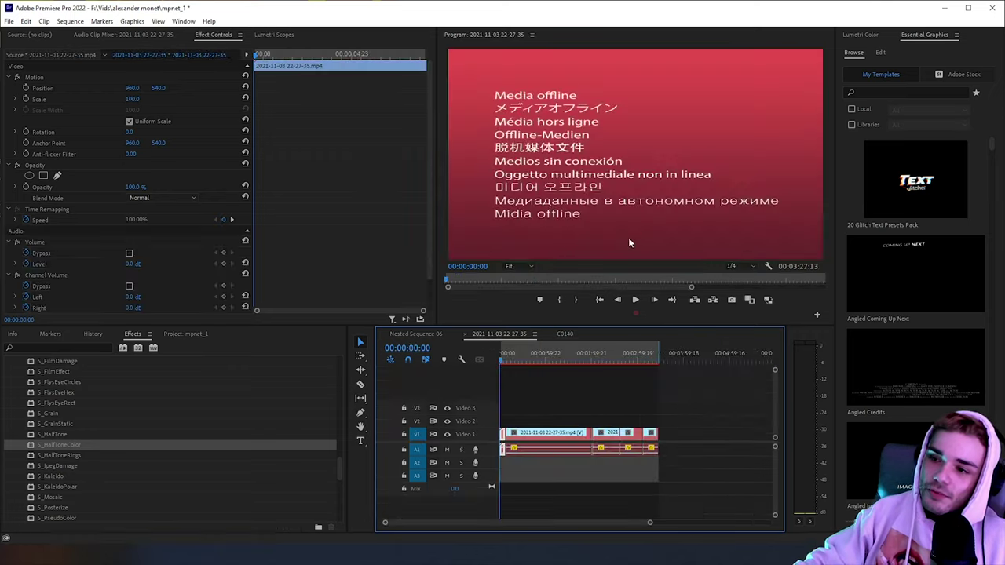
{"action": "left_click", "coordinate": [428, 336]}
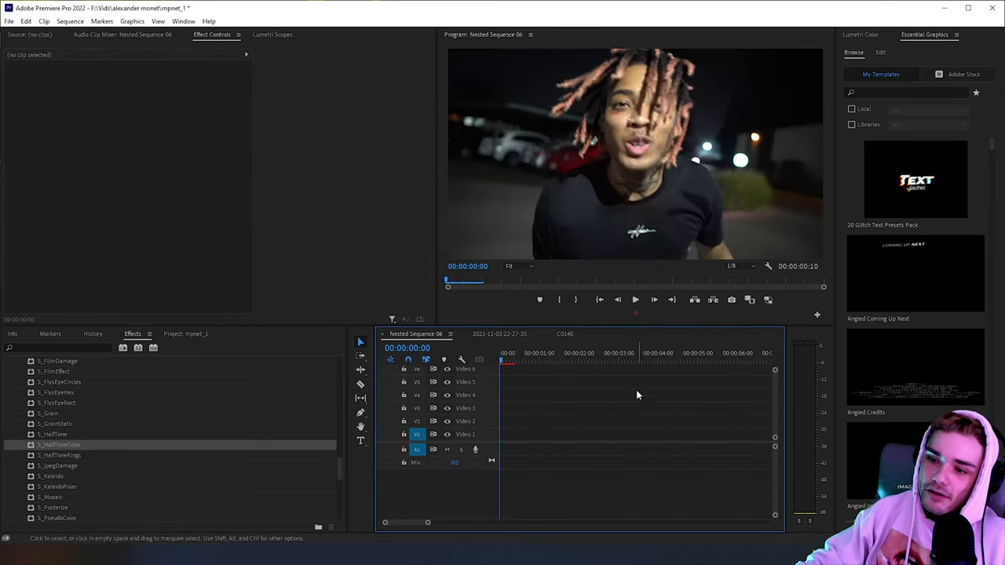
{"action": "left_click", "coordinate": [490, 334]}
{"action": "left_click", "coordinate": [572, 333]}
Step: Duplicate the frozen C0144.MP4 clip from Video 10 onto Video 12 and save the project
{"action": "scroll", "coordinate": [667, 367], "scroll_direction": "up", "scroll_amount": 2}
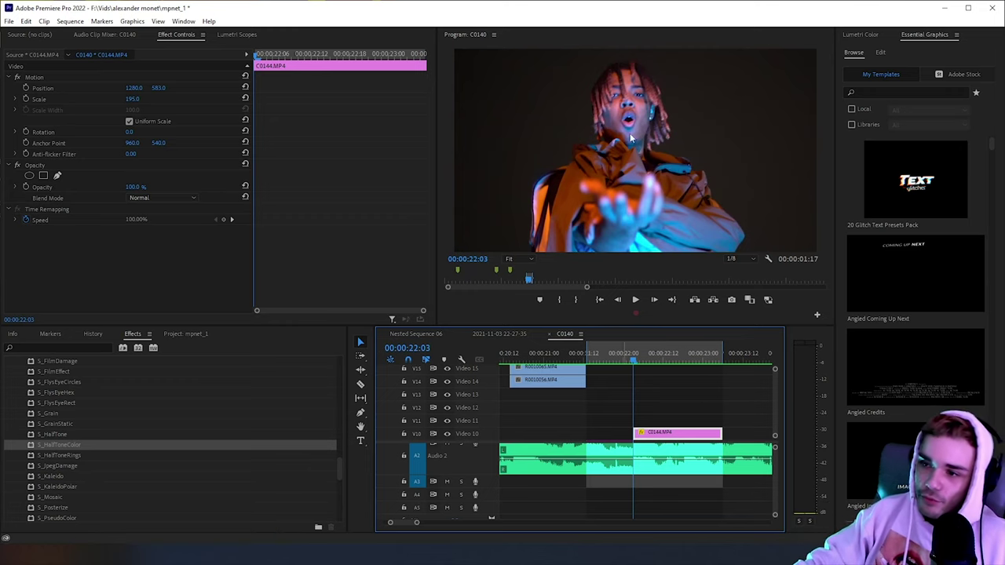
{"action": "left_click", "coordinate": [659, 407]}
{"action": "left_click", "coordinate": [669, 436]}
{"action": "scroll", "coordinate": [663, 433], "scroll_direction": "down", "scroll_amount": 1}
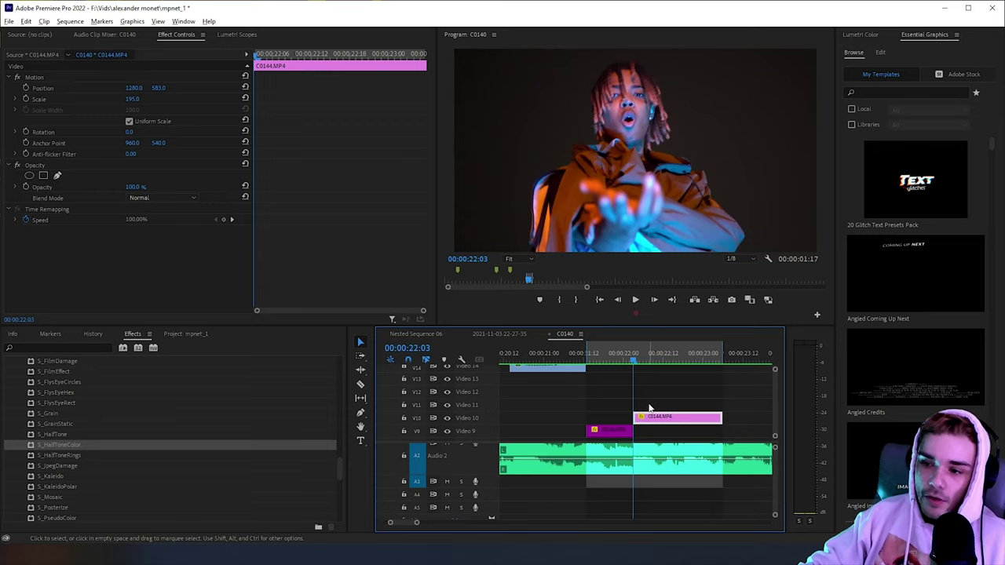
{"action": "left_click_drag", "start_coordinate": [669, 422], "coordinate": [662, 395]}
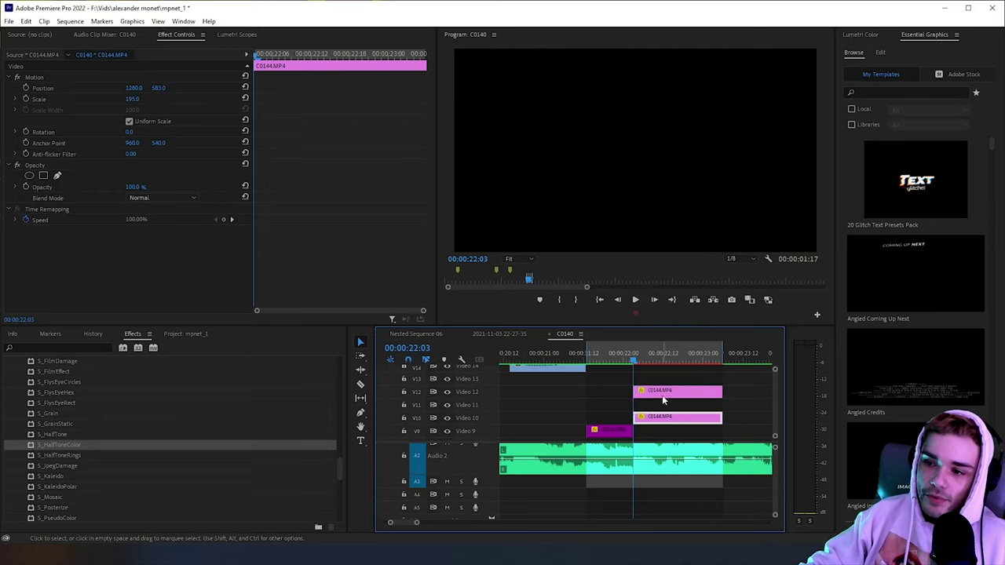
{"action": "left_click", "coordinate": [644, 362]}
{"action": "key", "text": "ctrl+s"}
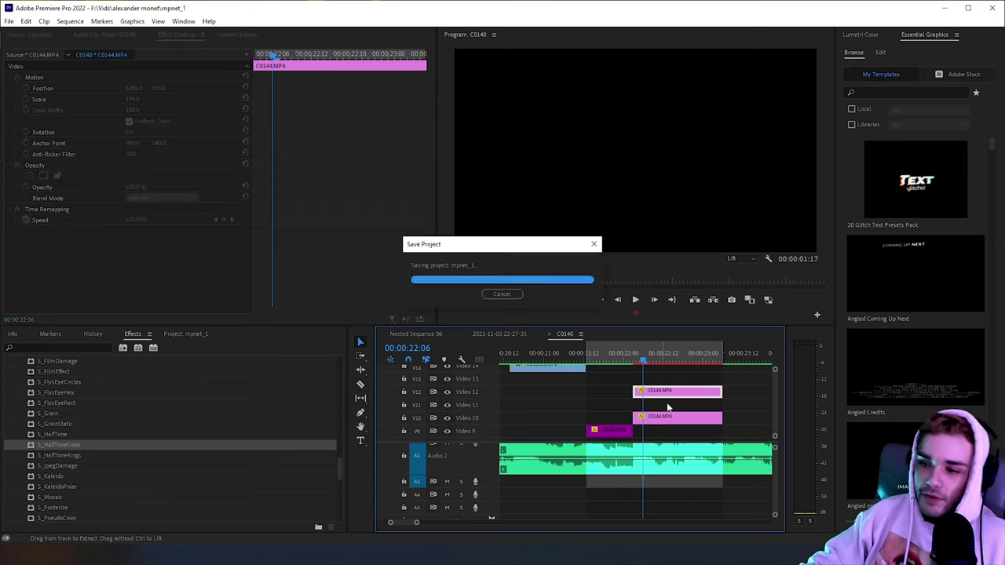
Step: Set the label colour of the duplicate clip on Video 12 to Blue and keep it selected at 00:00:22:03
{"action": "right_click", "coordinate": [666, 416]}
{"action": "mouse_move", "coordinate": [726, 323]}
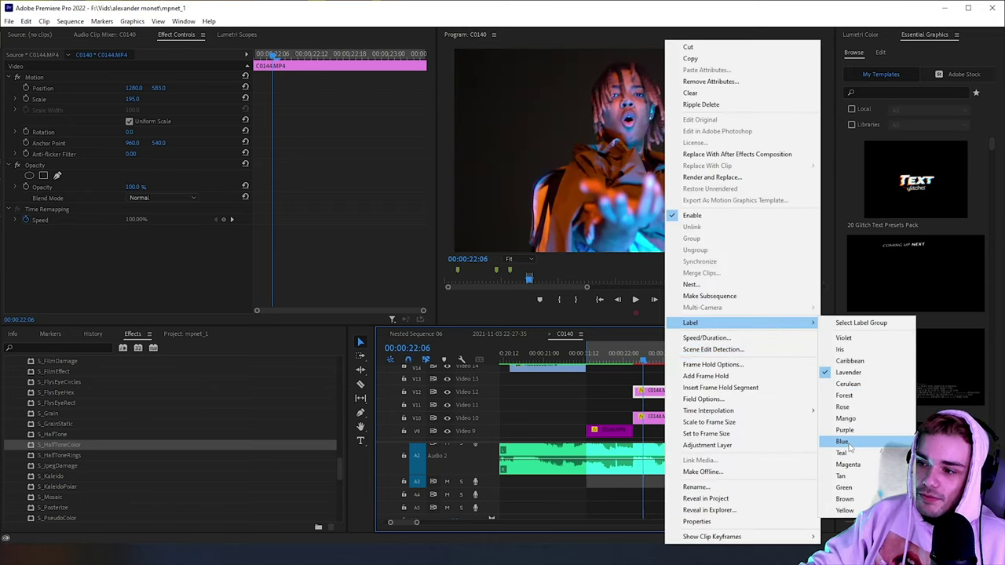
{"action": "left_click", "coordinate": [859, 442]}
{"action": "left_click", "coordinate": [635, 355]}
{"action": "left_click", "coordinate": [663, 390]}
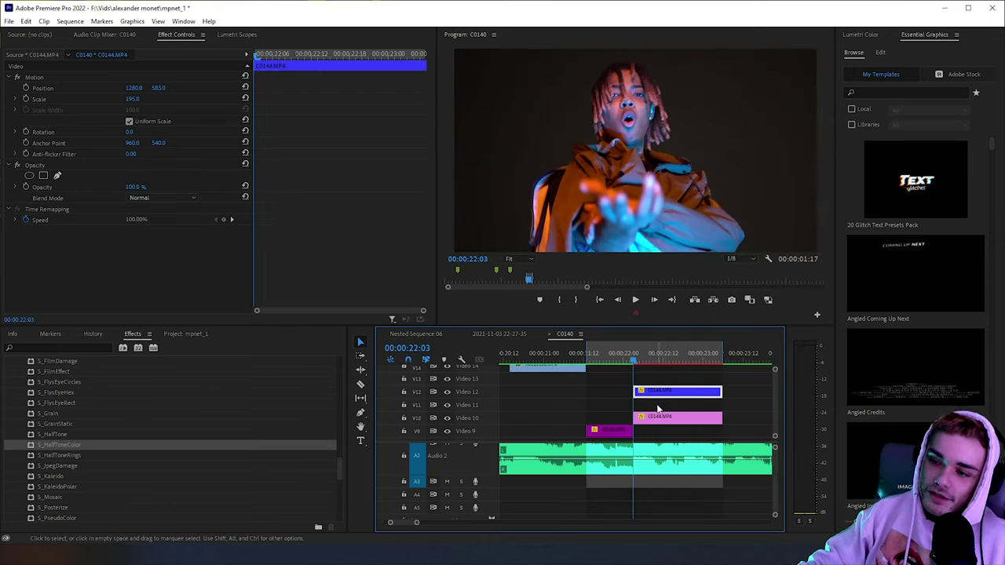
{"action": "left_click", "coordinate": [666, 405]}
{"action": "left_click", "coordinate": [673, 392]}
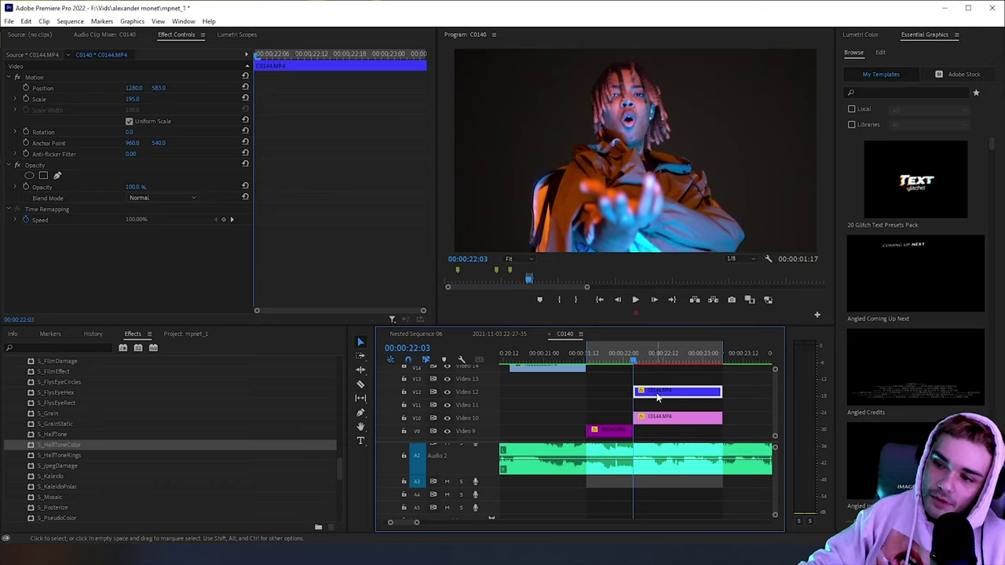
Step: Start a freehand opacity mask on the Video 12 clip and trace from the frame's lower edge up the performer's left-hand outline to the shoulder
{"action": "left_click", "coordinate": [29, 176]}
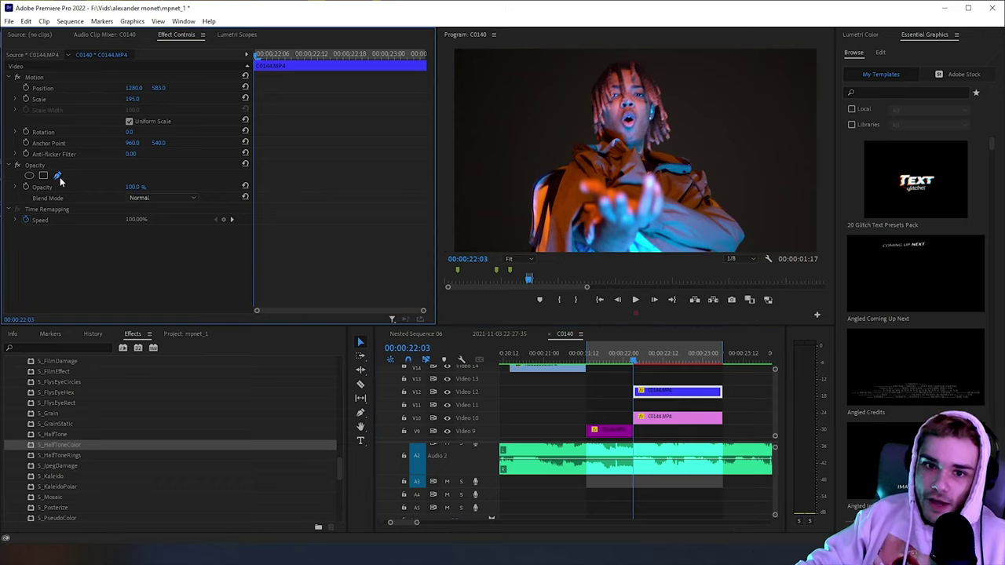
{"action": "left_click", "coordinate": [510, 260]}
{"action": "left_click", "coordinate": [530, 306]}
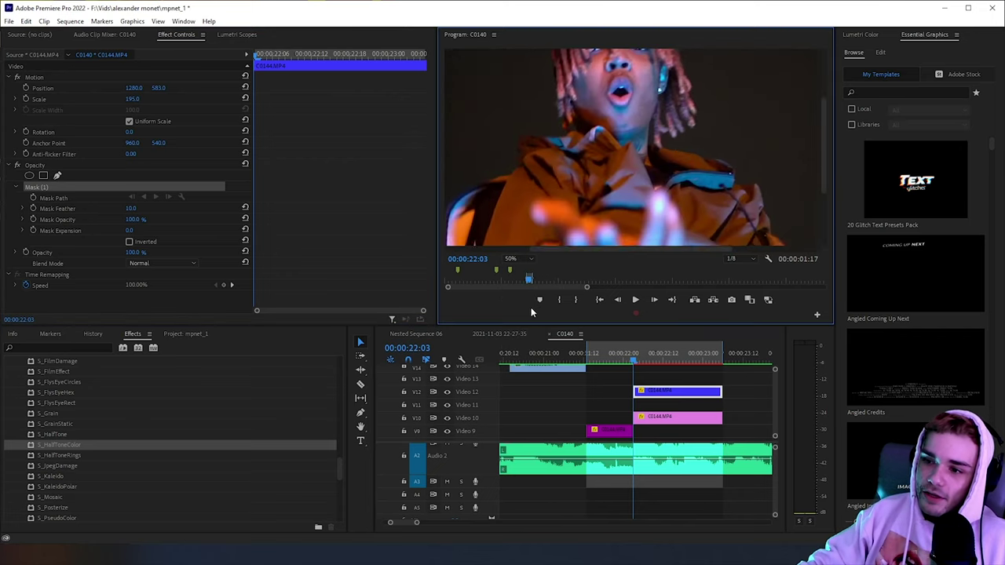
{"action": "left_click_drag", "start_coordinate": [822, 137], "coordinate": [821, 117]}
{"action": "left_click_drag", "start_coordinate": [691, 250], "coordinate": [665, 249]}
{"action": "left_click_drag", "start_coordinate": [823, 121], "coordinate": [824, 193]}
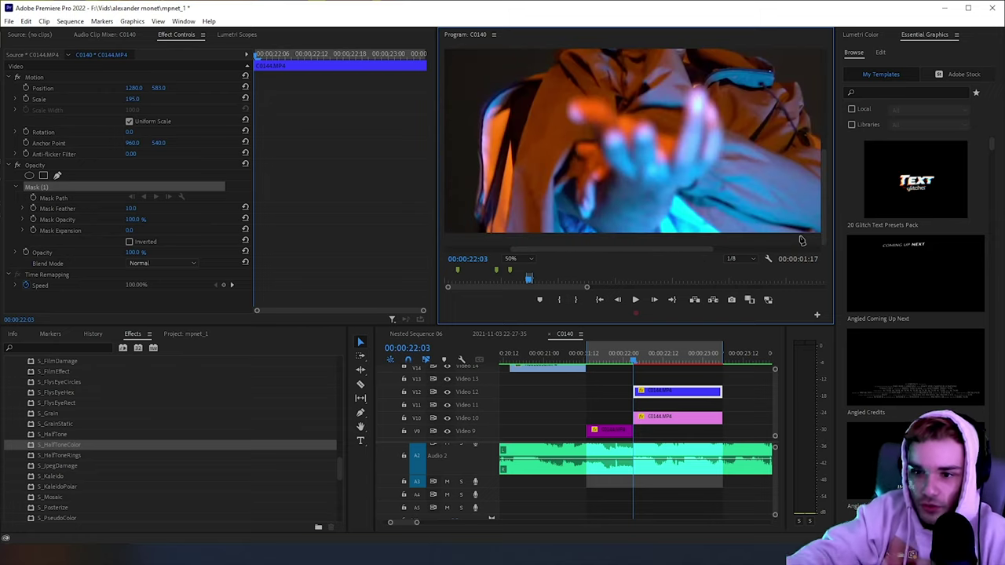
{"action": "left_click", "coordinate": [475, 200]}
{"action": "left_click", "coordinate": [479, 163]}
{"action": "left_click", "coordinate": [481, 99]}
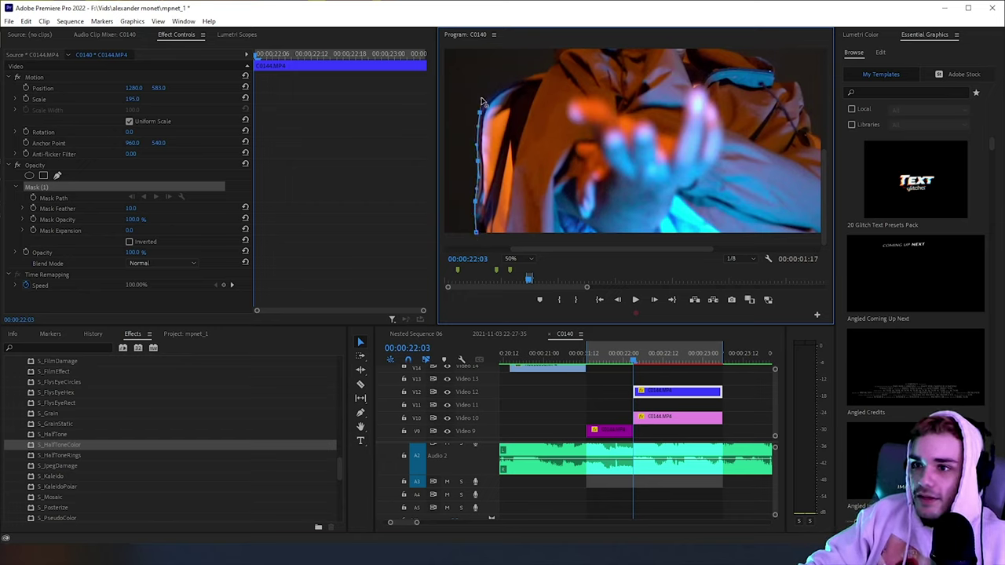
{"action": "left_click", "coordinate": [503, 84]}
{"action": "left_click", "coordinate": [534, 74]}
{"action": "left_click_drag", "start_coordinate": [549, 67], "coordinate": [550, 60]}
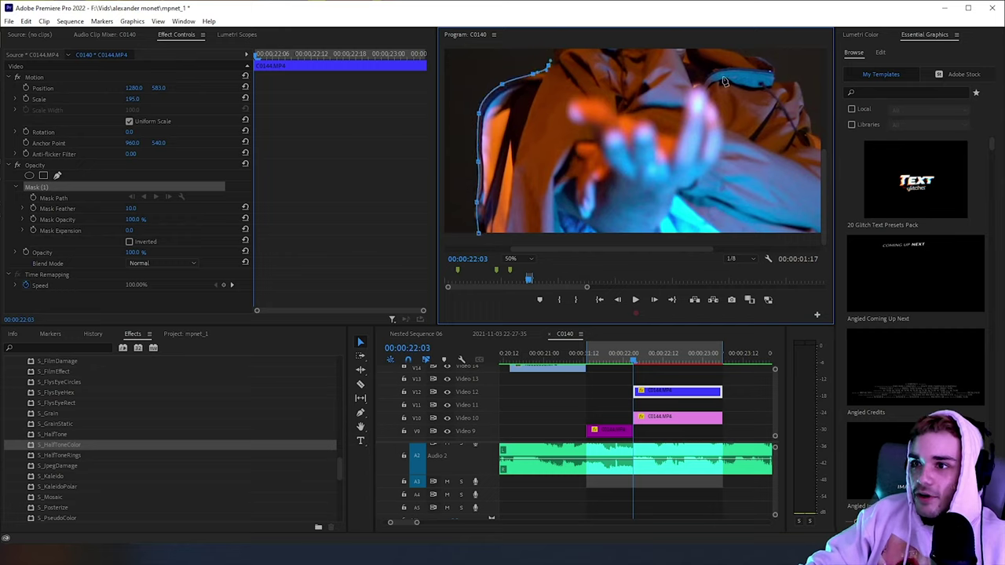
Step: Continue the mask path along the jacket collar and up the left-hand side of the performer's hair
{"action": "left_click_drag", "start_coordinate": [825, 170], "coordinate": [822, 108]}
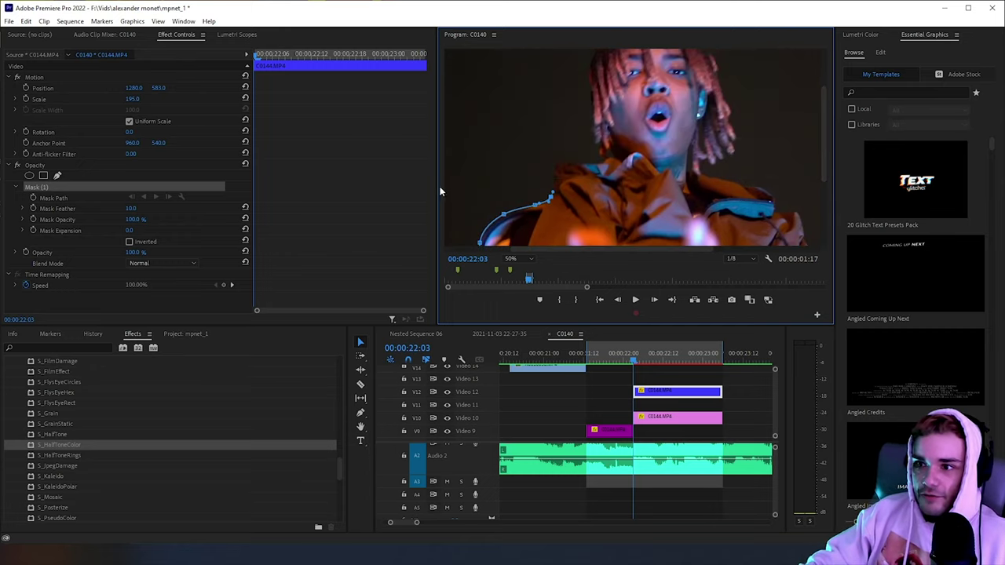
{"action": "left_click", "coordinate": [552, 167]}
{"action": "left_click", "coordinate": [580, 164]}
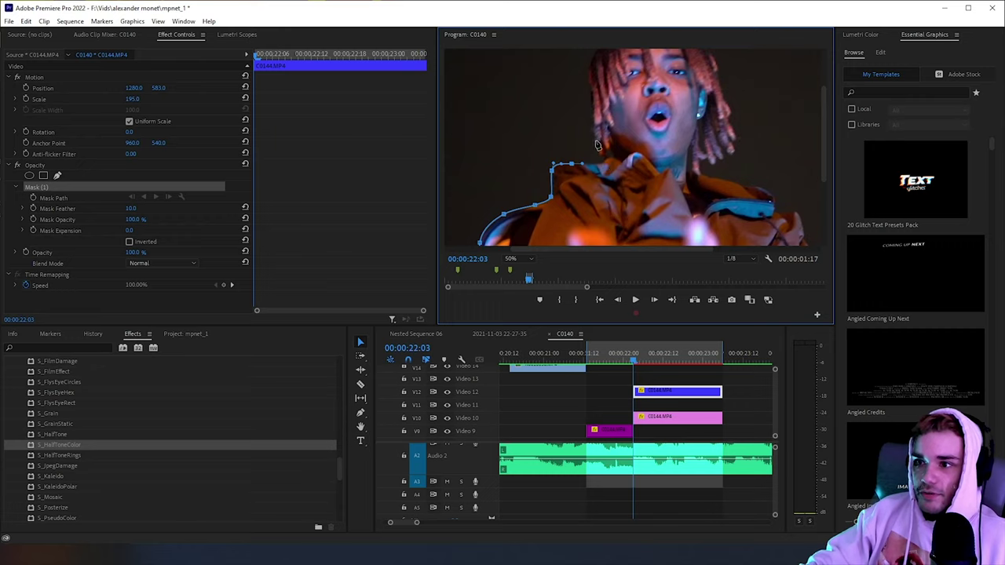
{"action": "left_click", "coordinate": [602, 161]}
{"action": "left_click_drag", "start_coordinate": [595, 135], "coordinate": [593, 105]}
{"action": "left_click_drag", "start_coordinate": [591, 67], "coordinate": [592, 53]}
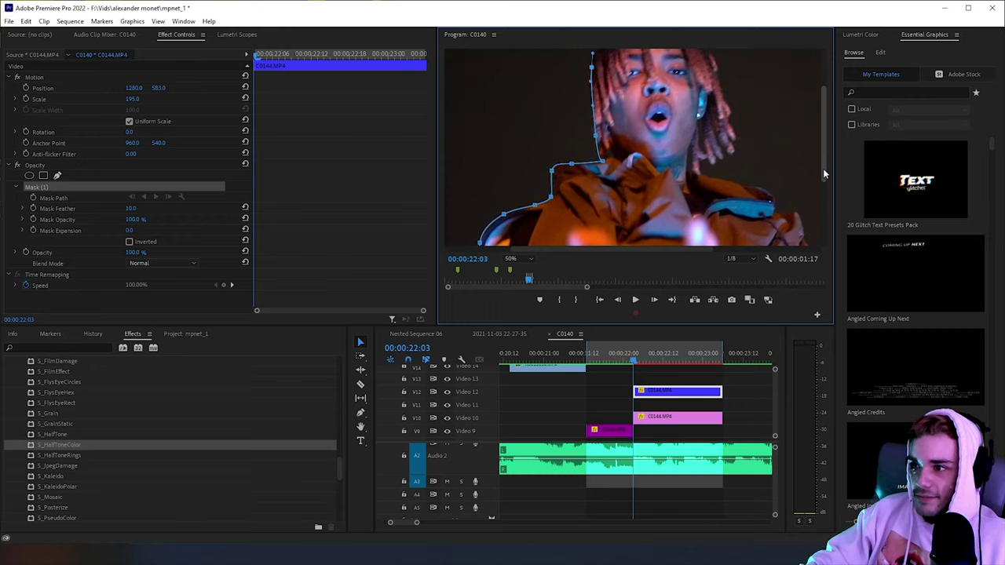
Step: Trace the mask path over the top of the performer's head and down the right-hand side of the dreadlocks
{"action": "left_click_drag", "start_coordinate": [823, 172], "coordinate": [823, 134]}
{"action": "left_click_drag", "start_coordinate": [642, 88], "coordinate": [708, 120]}
{"action": "left_click_drag", "start_coordinate": [717, 150], "coordinate": [733, 202]}
{"action": "left_click_drag", "start_coordinate": [735, 215], "coordinate": [731, 219]}
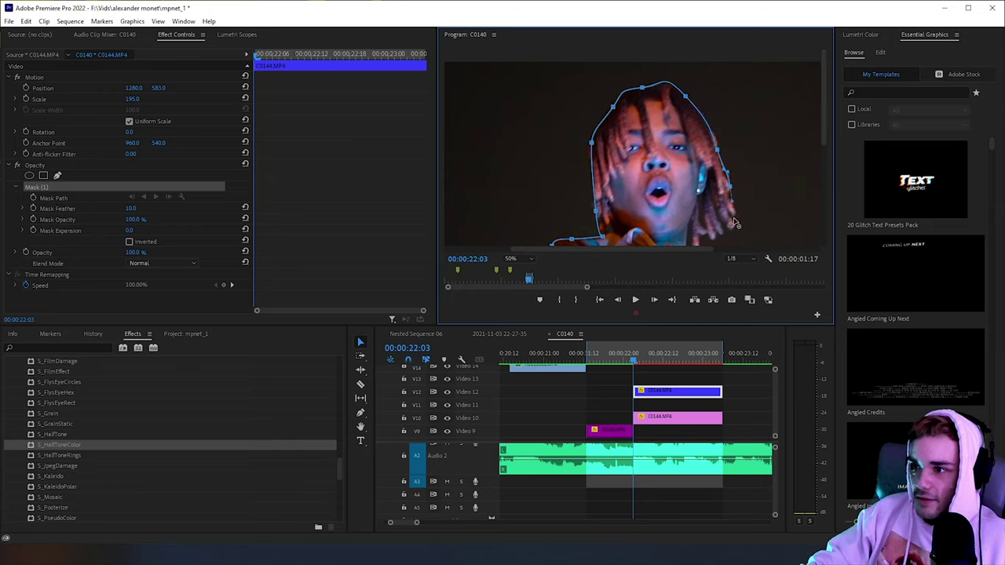
Step: Carry the mask path under the hair and along the collar and right-hand shoulder of the jacket
{"action": "scroll", "coordinate": [824, 132], "scroll_direction": "down", "scroll_amount": 3}
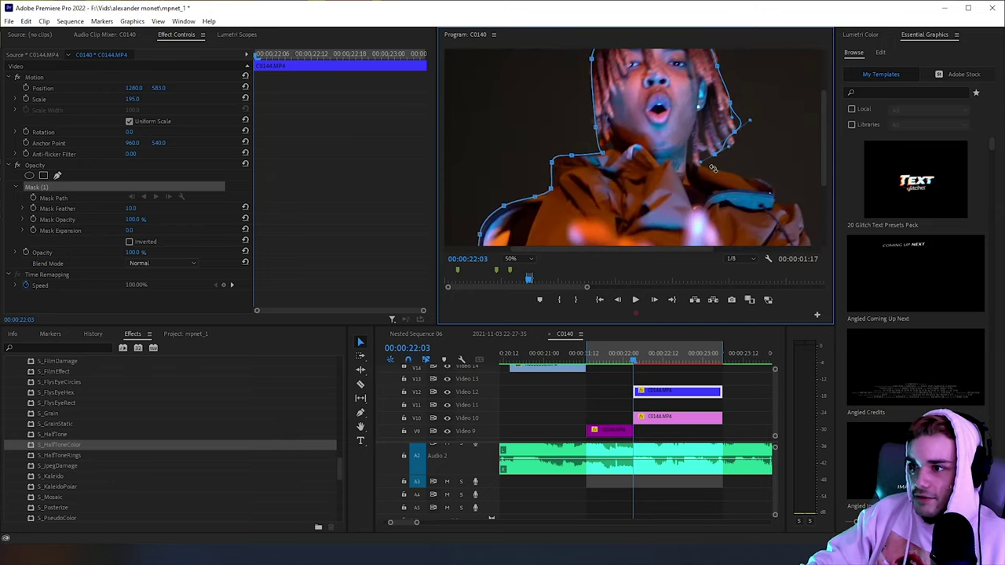
{"action": "left_click_drag", "start_coordinate": [722, 172], "coordinate": [797, 205]}
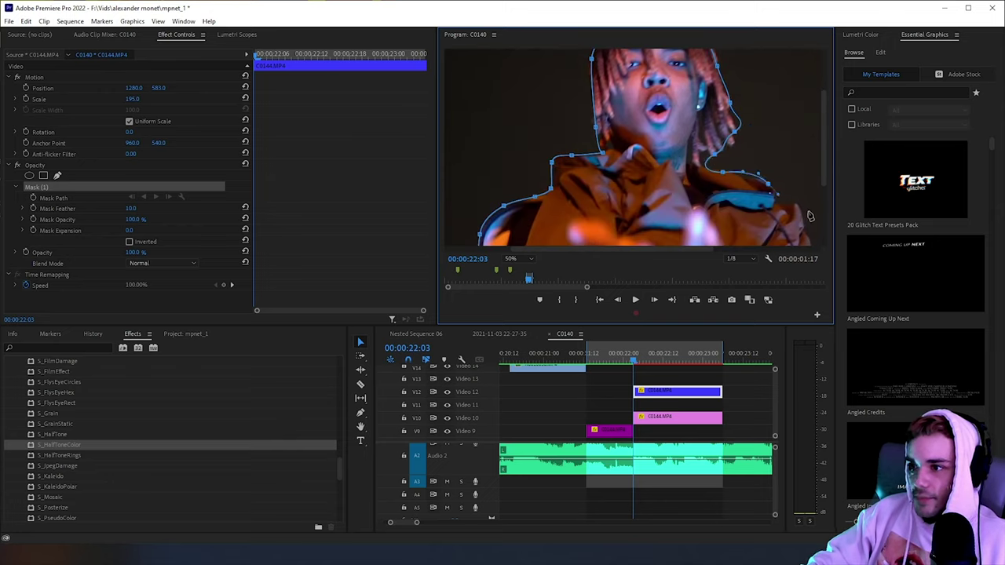
{"action": "scroll", "coordinate": [826, 153], "scroll_direction": "down", "scroll_amount": 3}
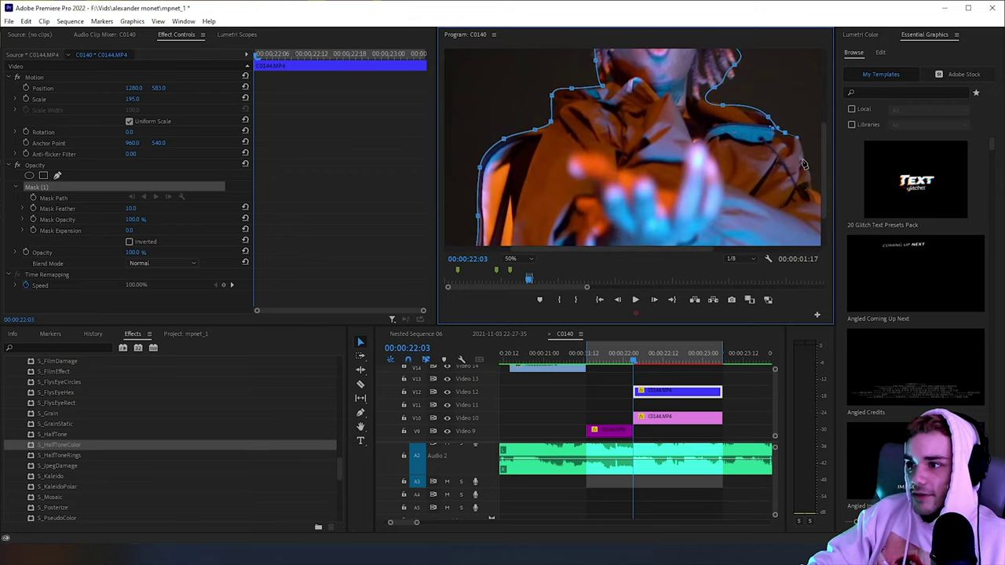
{"action": "left_click_drag", "start_coordinate": [804, 160], "coordinate": [809, 171]}
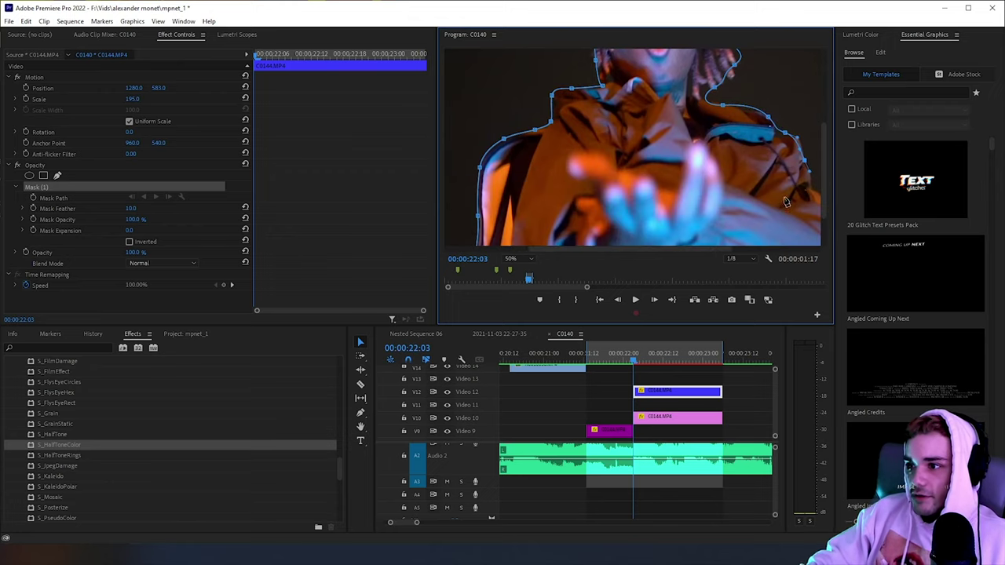
Step: Trace the mask path down the right-hand sleeve, around the elbow and just below the frame's lower edge
{"action": "left_click_drag", "start_coordinate": [711, 249], "coordinate": [730, 249]}
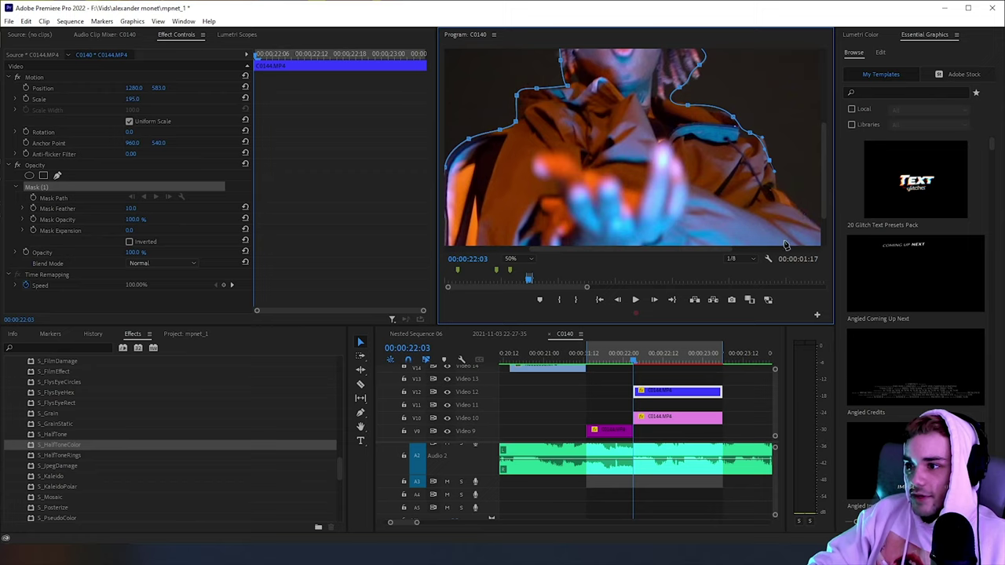
{"action": "scroll", "coordinate": [824, 183], "scroll_direction": "down", "scroll_amount": 2}
{"action": "scroll", "coordinate": [719, 192], "scroll_direction": "right", "scroll_amount": 4}
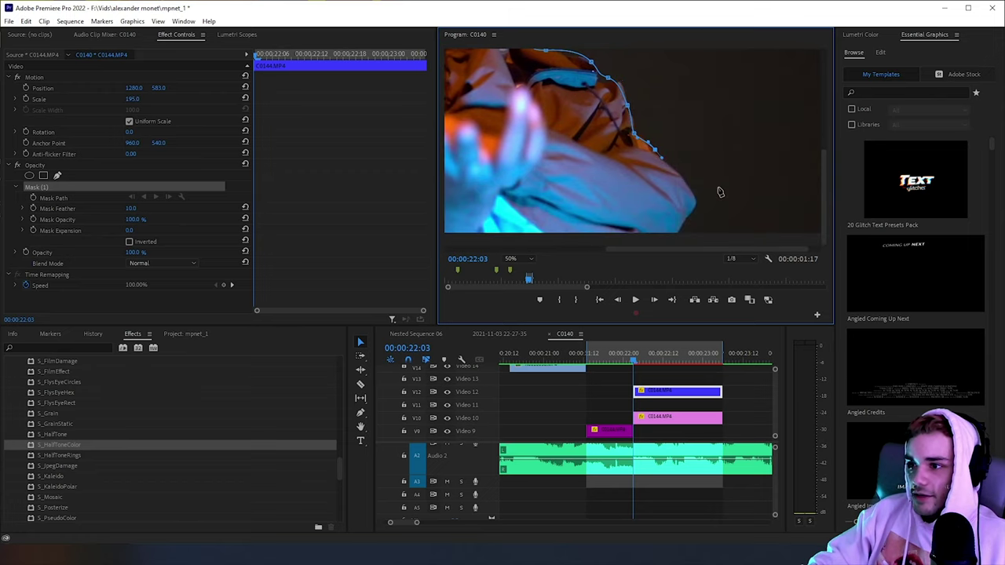
{"action": "left_click", "coordinate": [696, 200]}
{"action": "left_click", "coordinate": [690, 214]}
{"action": "left_click", "coordinate": [674, 233]}
{"action": "left_click", "coordinate": [634, 241]}
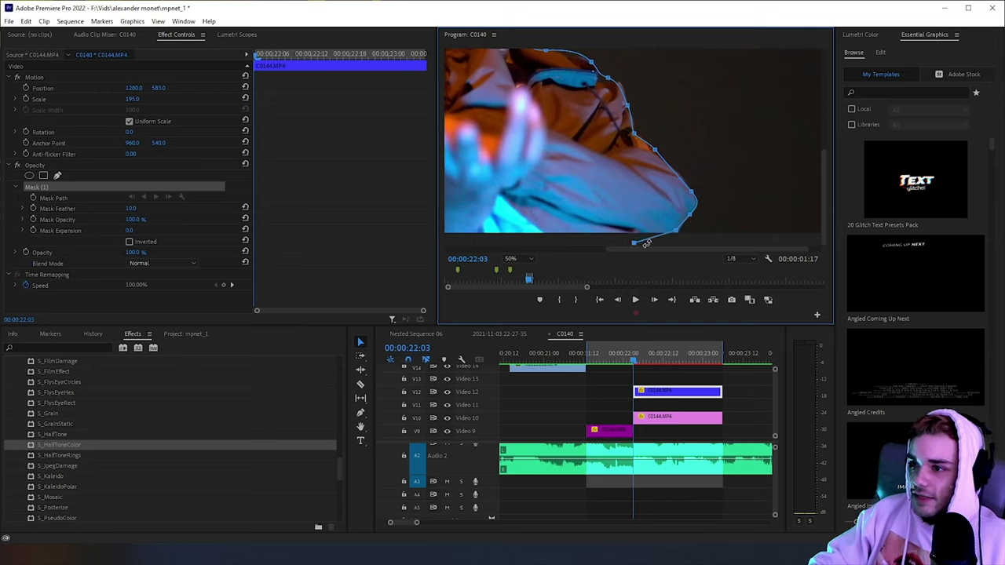
Step: Close the mask path beneath the frame at its starting point and set the preview zoom back to Fit
{"action": "scroll", "coordinate": [656, 247], "scroll_direction": "left", "scroll_amount": 2}
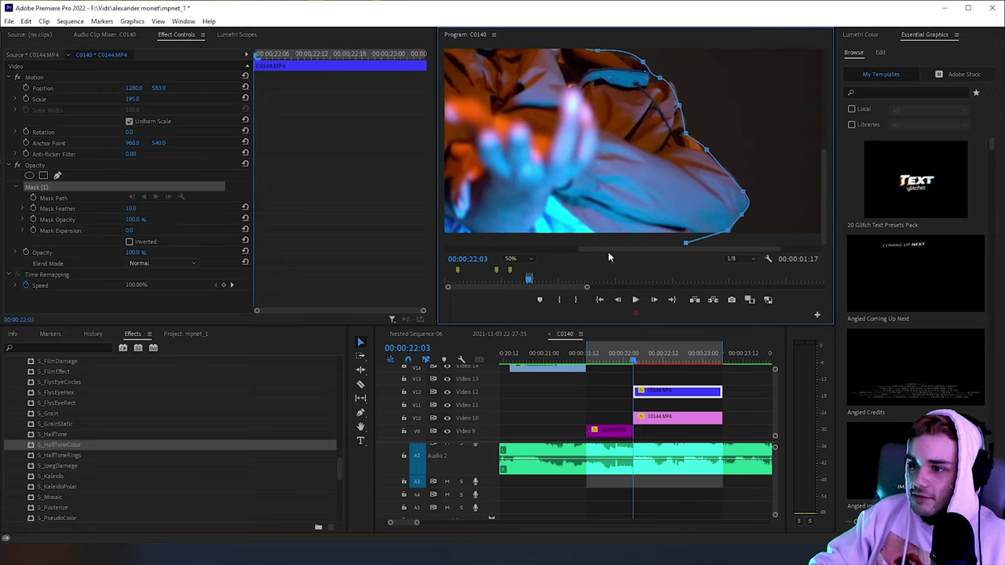
{"action": "scroll", "coordinate": [590, 247], "scroll_direction": "left", "scroll_amount": 4}
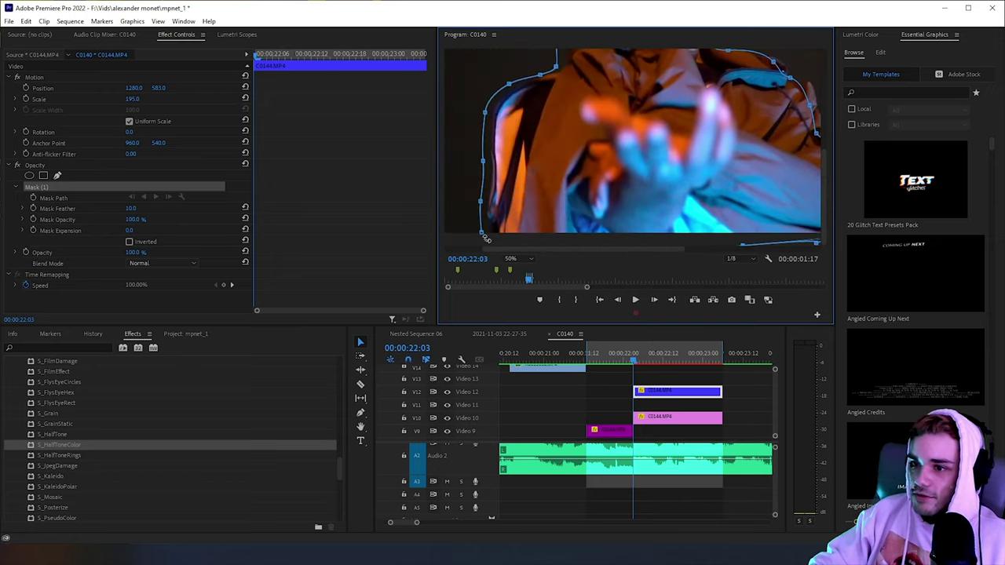
{"action": "scroll", "coordinate": [502, 241], "scroll_direction": "left", "scroll_amount": 3}
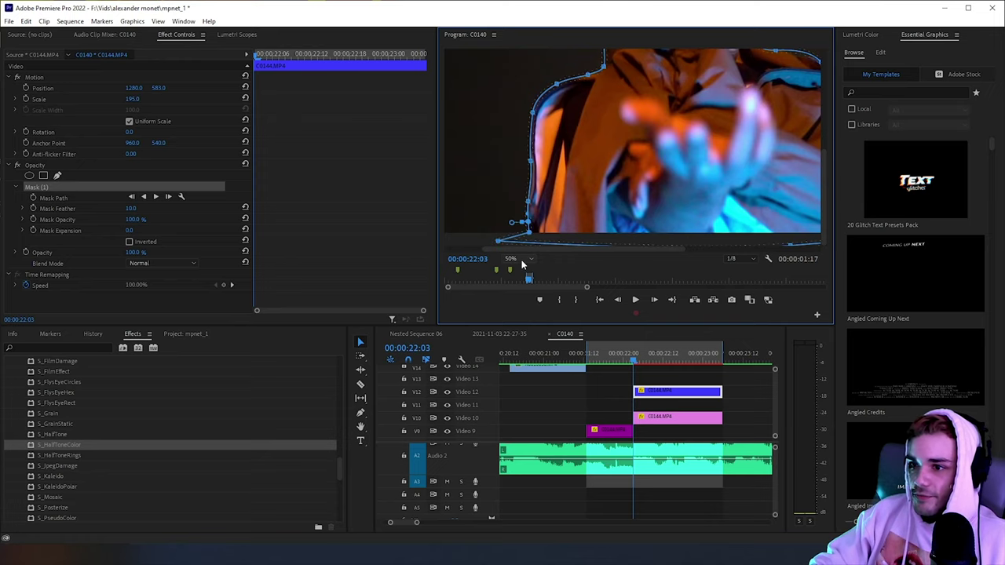
{"action": "left_click", "coordinate": [510, 258]}
{"action": "left_click", "coordinate": [524, 271]}
Step: Scrub through the masked clip, return the playhead to 00:00:22:03 and save the project
{"action": "left_click_drag", "start_coordinate": [632, 359], "coordinate": [680, 360]}
{"action": "left_click", "coordinate": [634, 350]}
{"action": "left_click", "coordinate": [671, 392]}
{"action": "key", "text": "ctrl+s"}
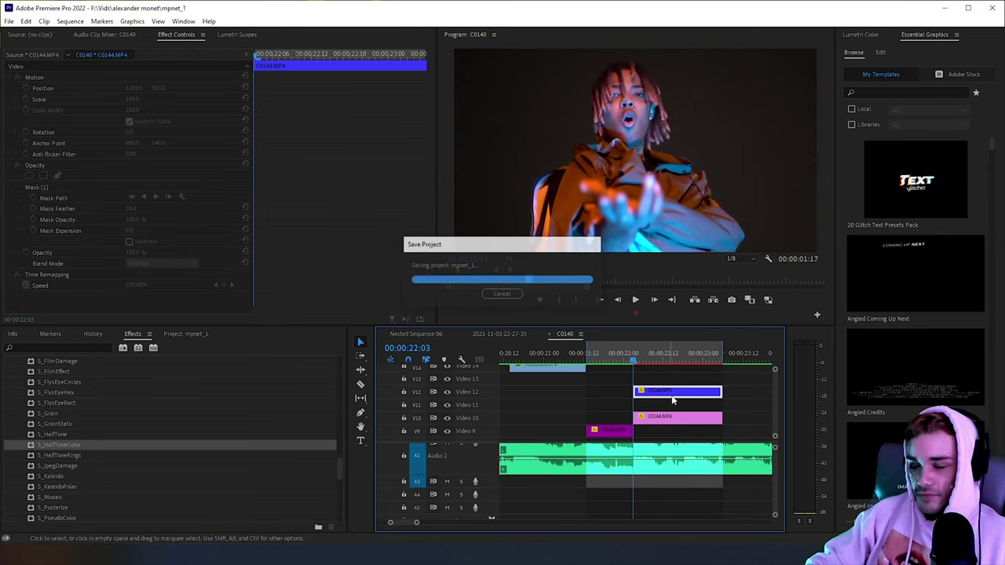
{"action": "left_click", "coordinate": [657, 380]}
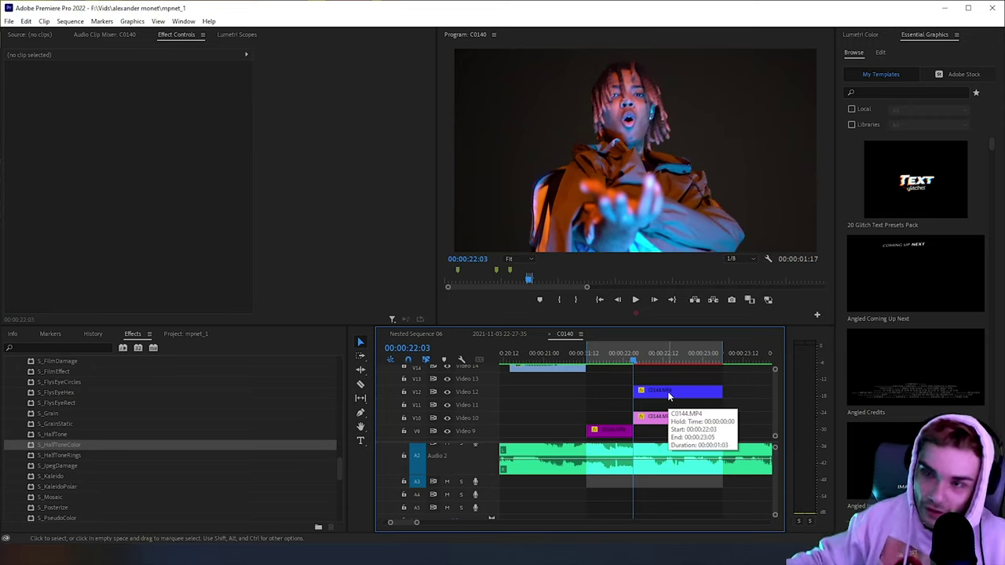
Step: Nest the masked C0144.MP4 clip on Video 12, keeping the default sequence name
{"action": "left_click", "coordinate": [663, 394]}
{"action": "right_click", "coordinate": [674, 398]}
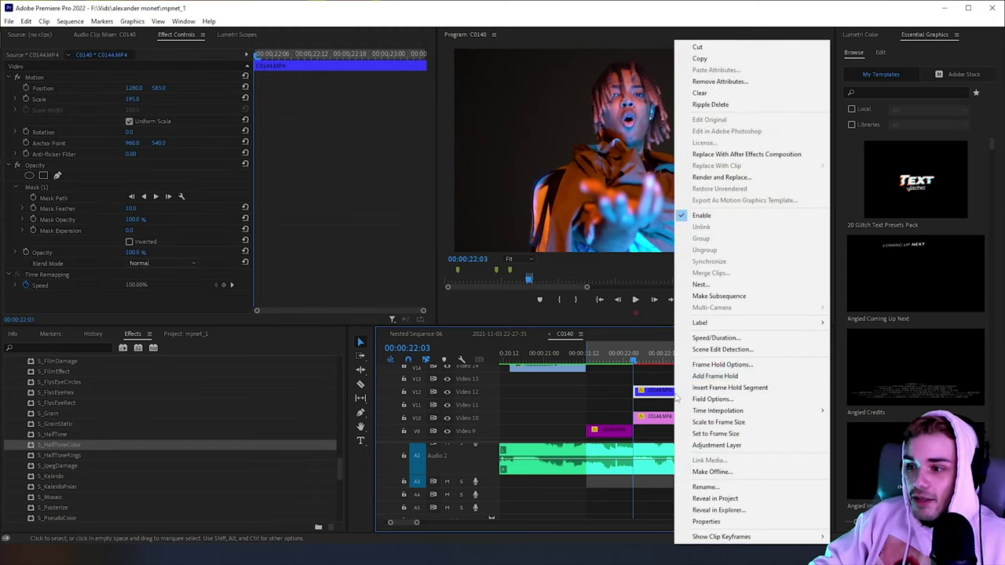
{"action": "left_click", "coordinate": [703, 284]}
{"action": "left_click", "coordinate": [463, 287]}
{"action": "left_click", "coordinate": [693, 380]}
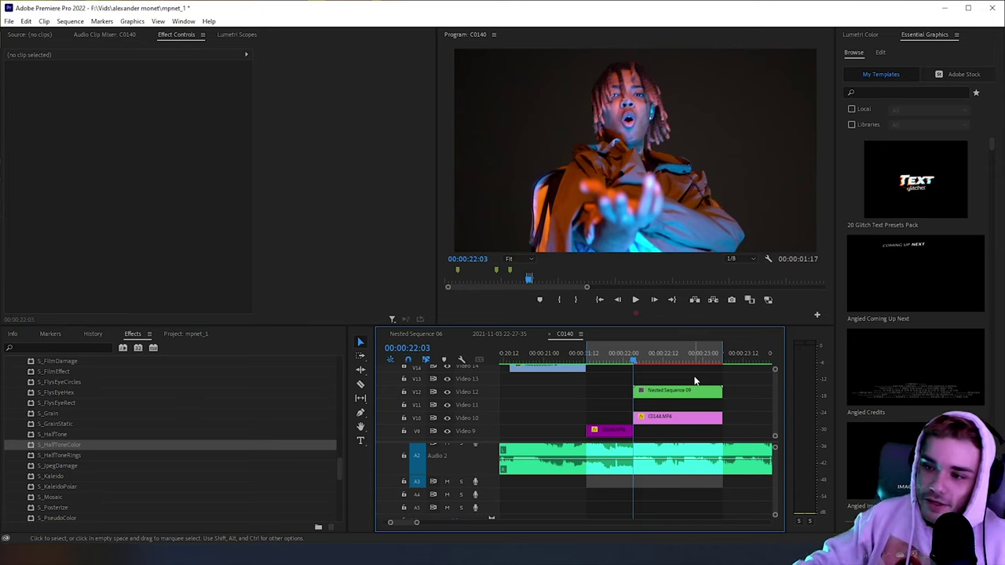
Step: Apply the S_HalfToneColor effect to the nested sequence on Video 12 with the playhead at 00:00:22:03
{"action": "left_click_drag", "start_coordinate": [697, 355], "coordinate": [643, 357]}
{"action": "left_click", "coordinate": [633, 352]}
{"action": "left_click", "coordinate": [659, 391]}
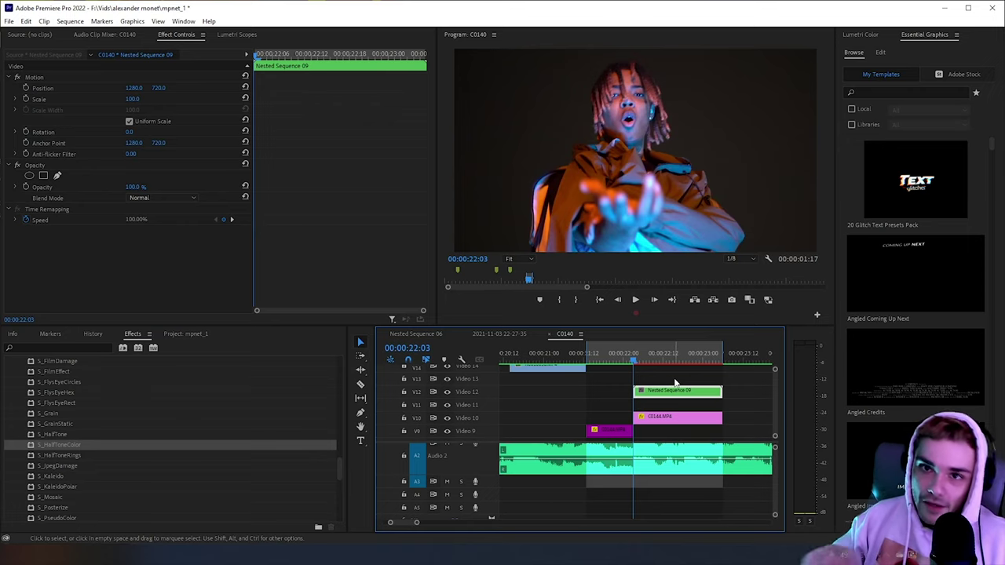
{"action": "left_click", "coordinate": [88, 446]}
{"action": "left_click_drag", "start_coordinate": [60, 449], "coordinate": [691, 396]}
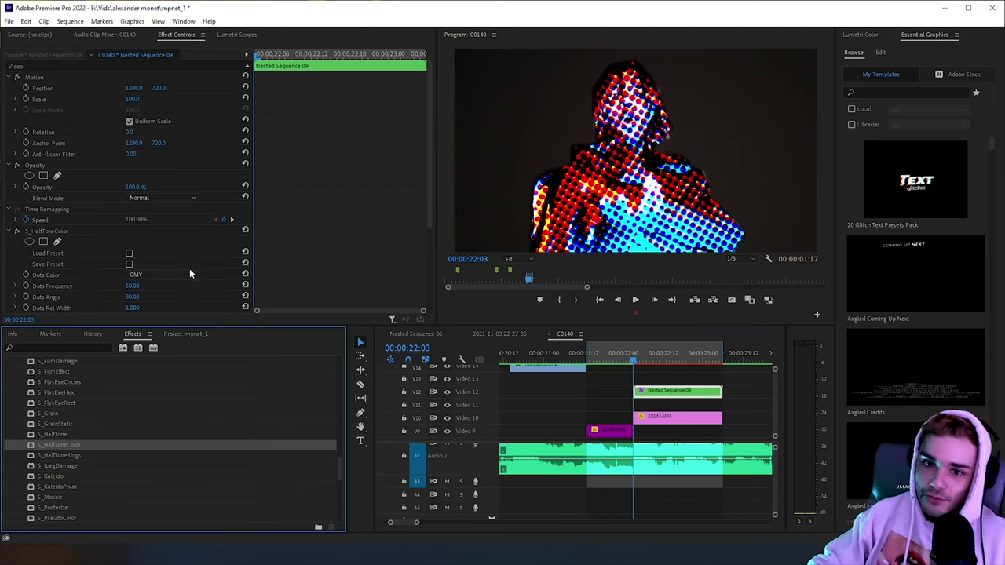
Step: Set the S_HalfToneColor Dots Frequency to 128 on the nested sequence and save the project
{"action": "scroll", "coordinate": [211, 281], "scroll_direction": "down", "scroll_amount": 1}
{"action": "left_click", "coordinate": [132, 255]}
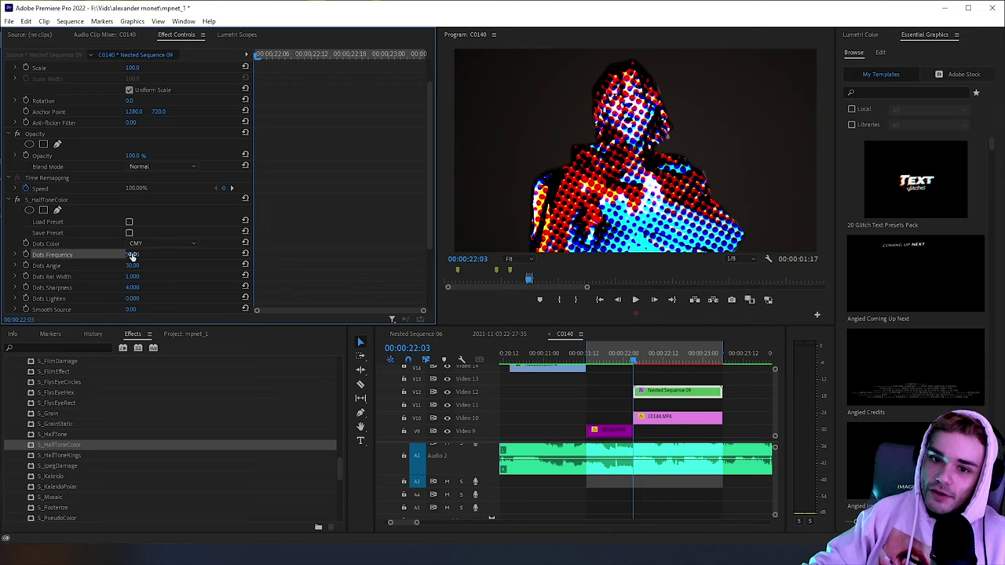
{"action": "type", "text": "98"}
{"action": "key", "text": "Return"}
{"action": "left_click_drag", "start_coordinate": [132, 254], "coordinate": [155, 254]}
{"action": "key", "text": "ctrl+s"}
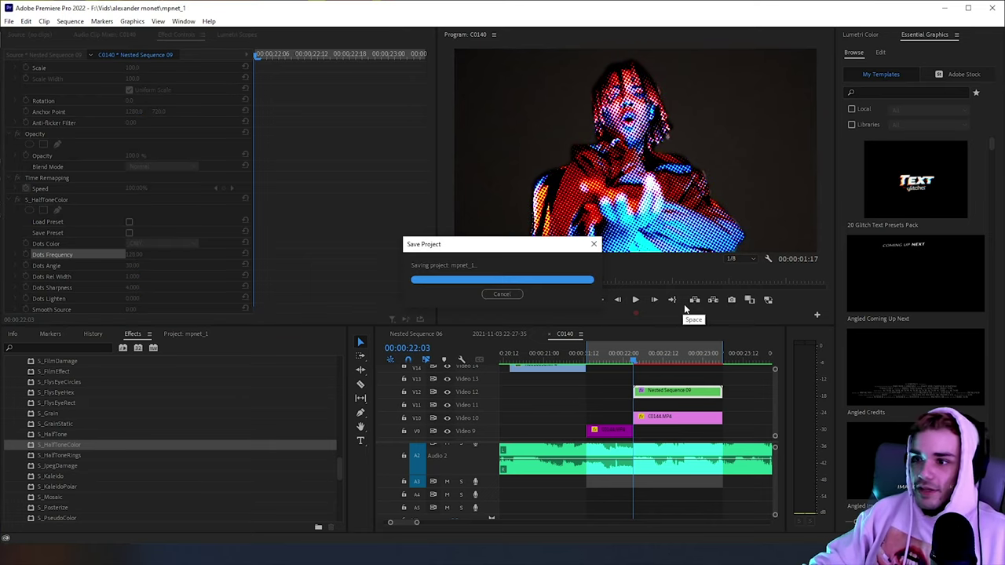
Step: Play back the transition from the live clip into the halftone freeze frame
{"action": "left_click", "coordinate": [619, 355]}
{"action": "key", "text": "space"}
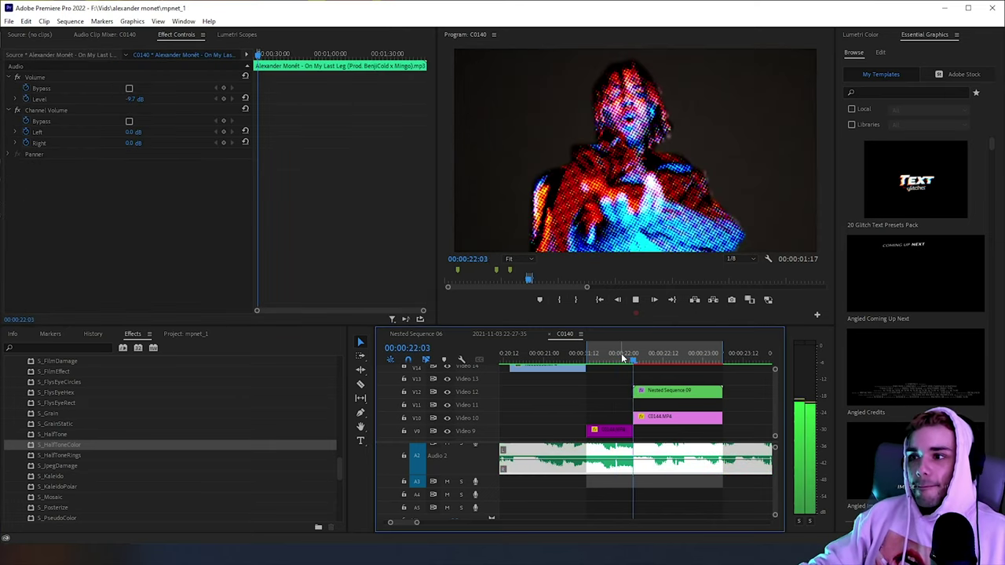
{"action": "left_click", "coordinate": [625, 359]}
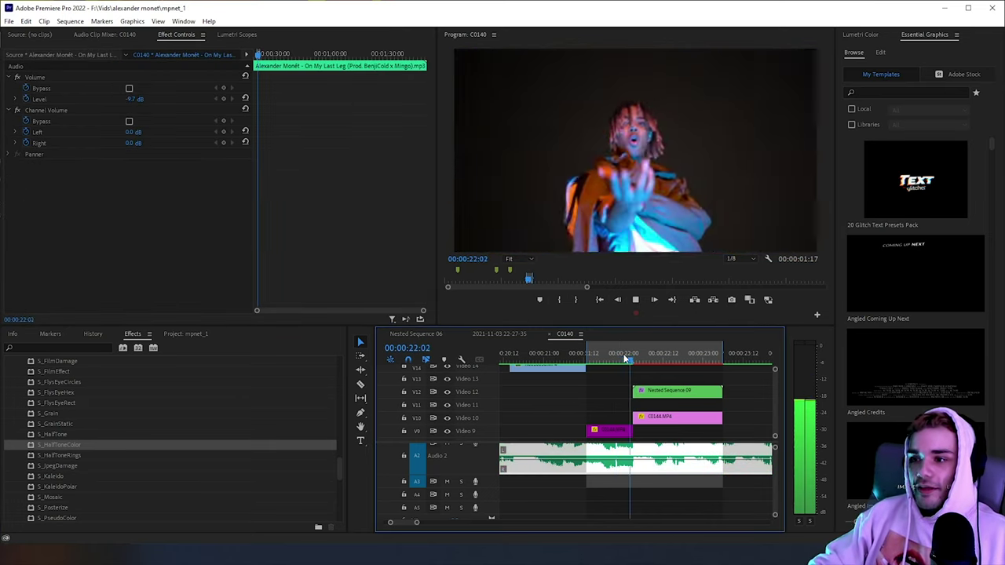
{"action": "key", "text": "space"}
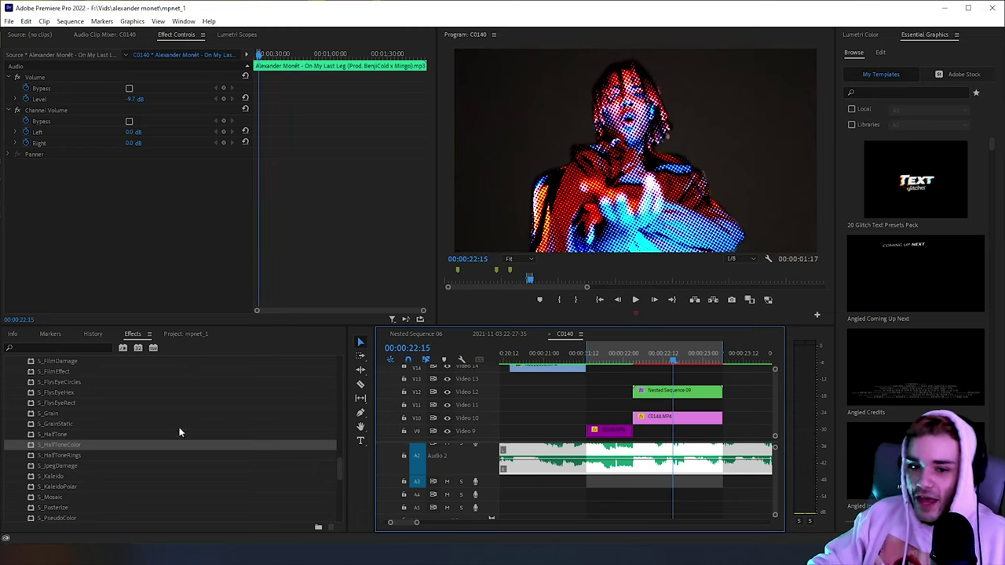
Step: Apply the S_HalfTone effect to the C0144.MP4 clip on Video 10, set its Dots Frequency to 495 and save the project
{"action": "left_click", "coordinate": [58, 434]}
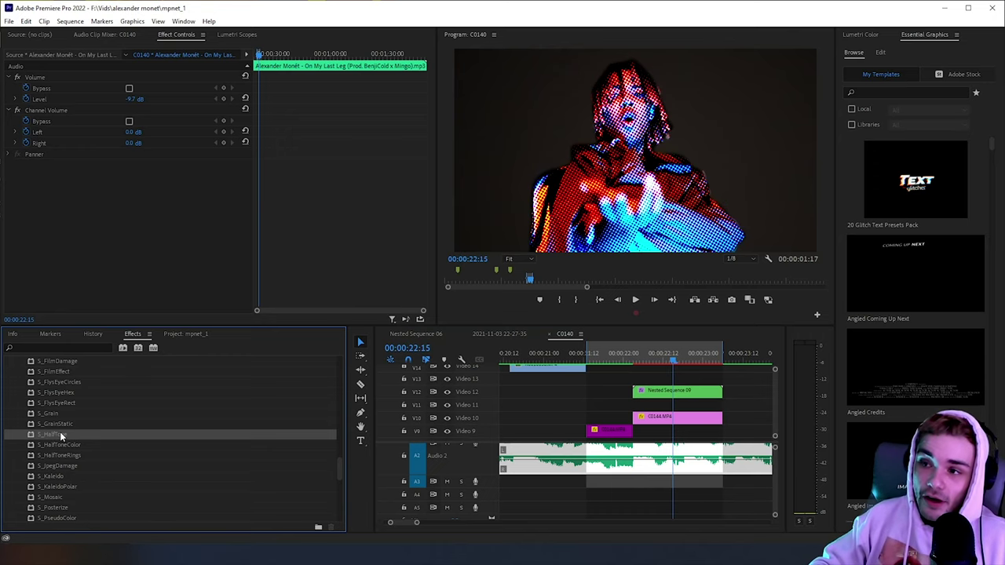
{"action": "left_click", "coordinate": [754, 407]}
{"action": "left_click", "coordinate": [671, 420]}
{"action": "left_click_drag", "start_coordinate": [55, 435], "coordinate": [649, 417]}
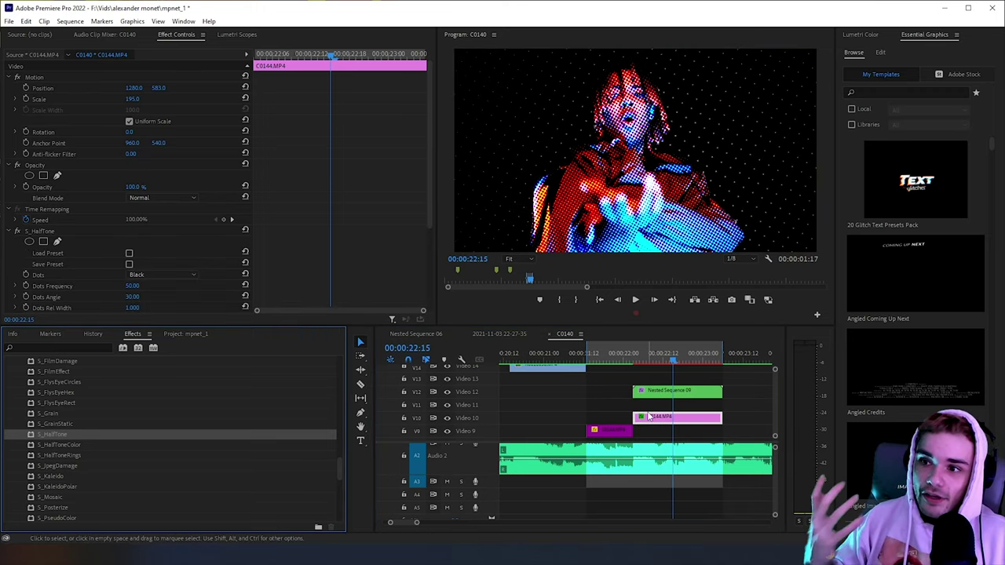
{"action": "left_click_drag", "start_coordinate": [133, 285], "coordinate": [481, 286]}
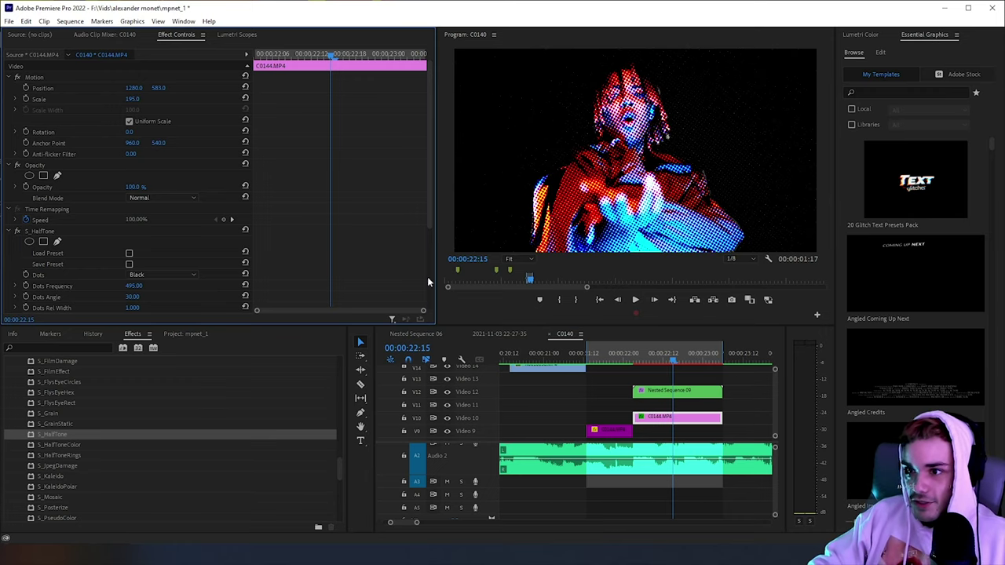
{"action": "key", "text": "ctrl+s"}
Step: Preview the freeze with both halftone effects, and select the nested sequence on Video 12 at 00:00:22:03
{"action": "left_click", "coordinate": [608, 356]}
{"action": "key", "text": "space"}
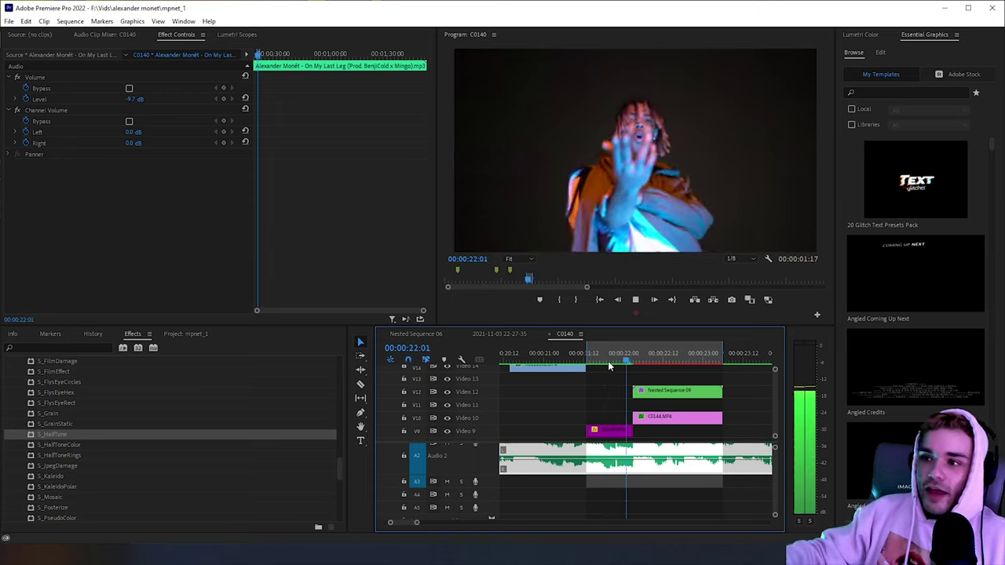
{"action": "left_click", "coordinate": [607, 360]}
{"action": "left_click", "coordinate": [632, 356]}
{"action": "left_click", "coordinate": [680, 392]}
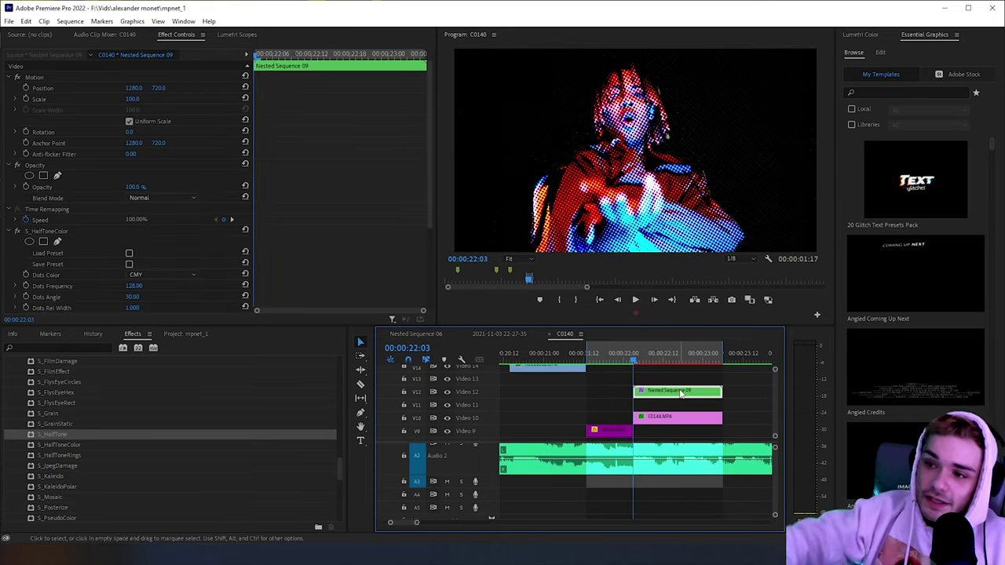
Step: Keyframe the nested sequence's Position and Scale at 00:00:22:03, and set its Scale to 120 at 00:00:23:05
{"action": "left_click", "coordinate": [26, 87]}
{"action": "left_click", "coordinate": [26, 98]}
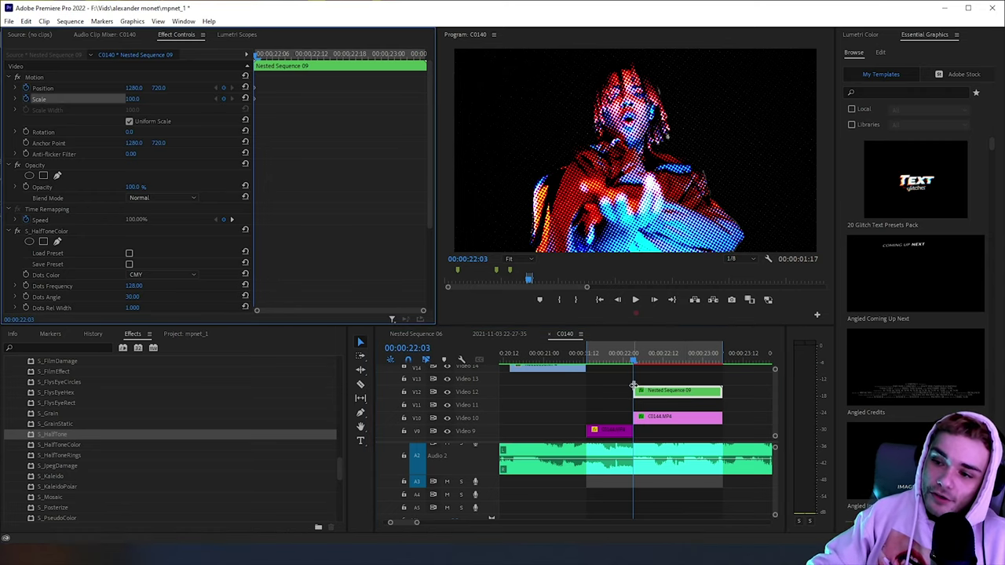
{"action": "left_click", "coordinate": [722, 354]}
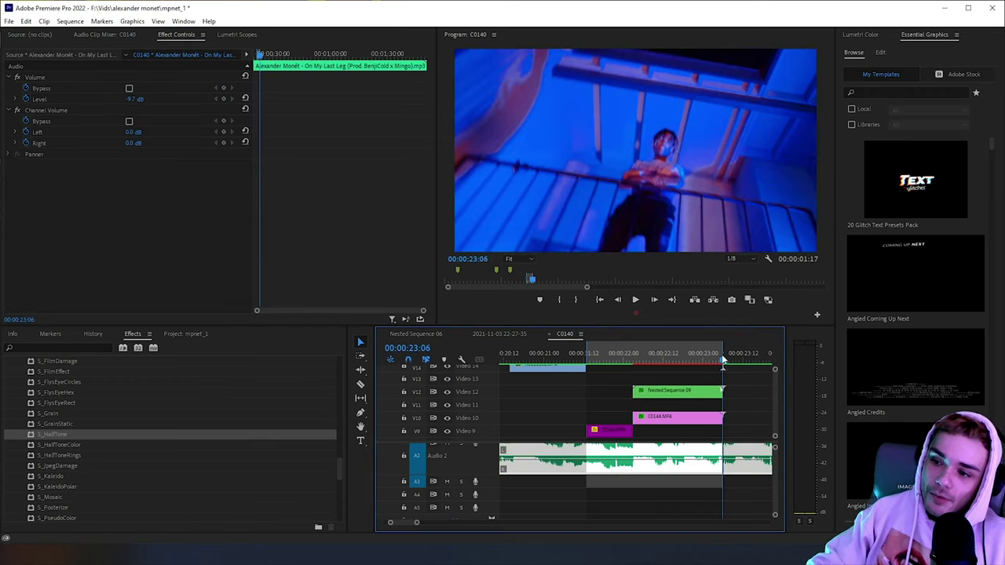
{"action": "left_click", "coordinate": [685, 396]}
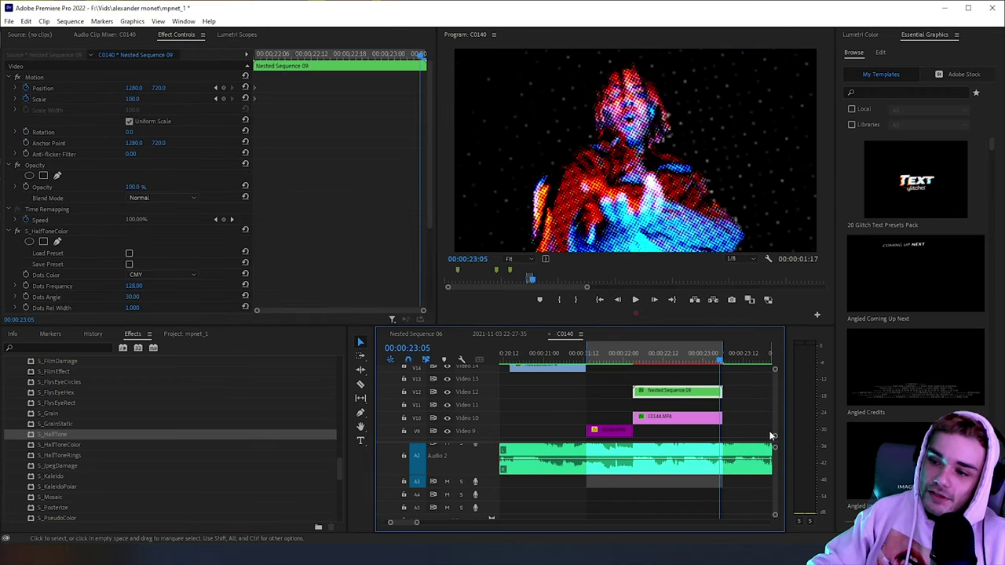
{"action": "left_click", "coordinate": [138, 98]}
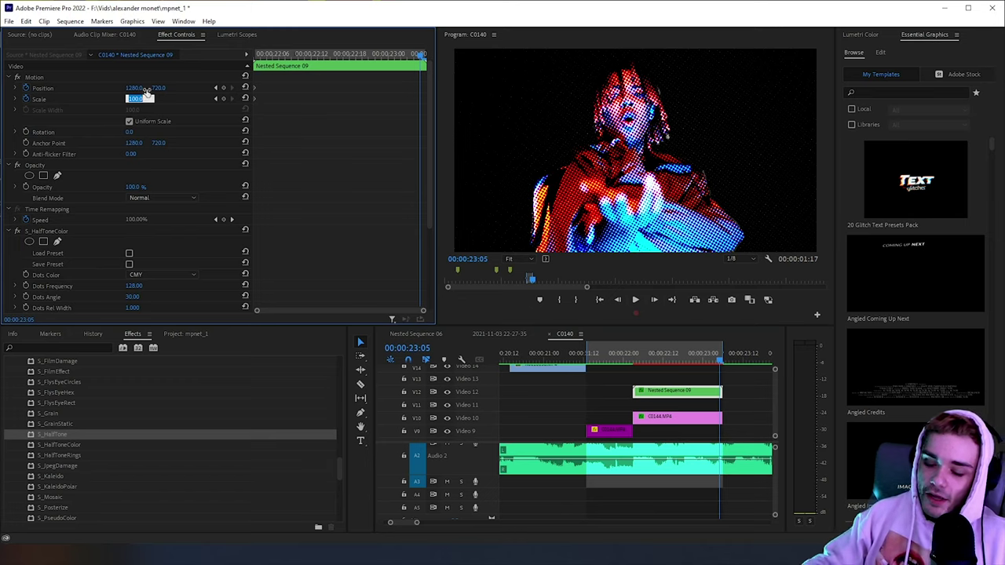
{"action": "type", "text": "1"}
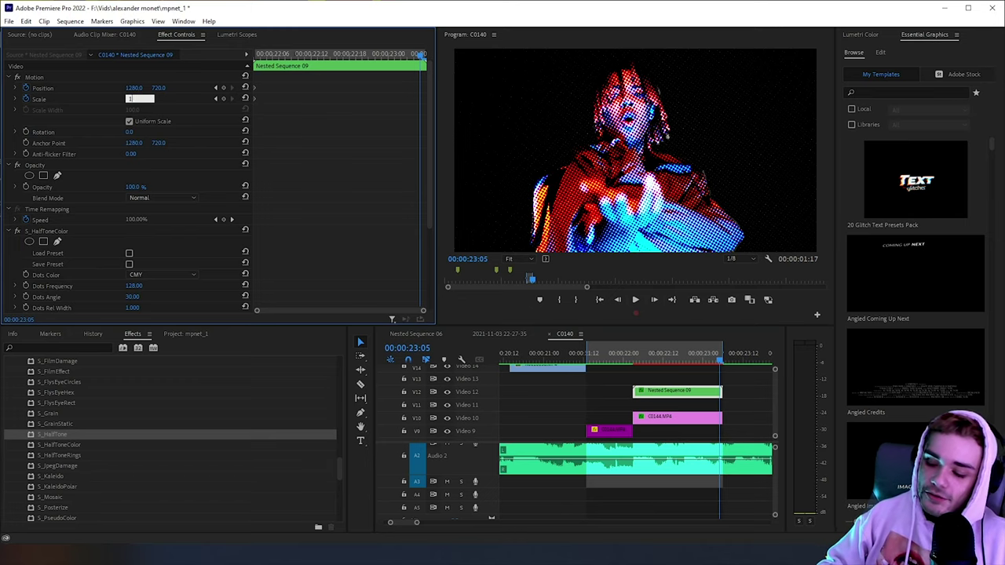
{"action": "key", "text": "Return"}
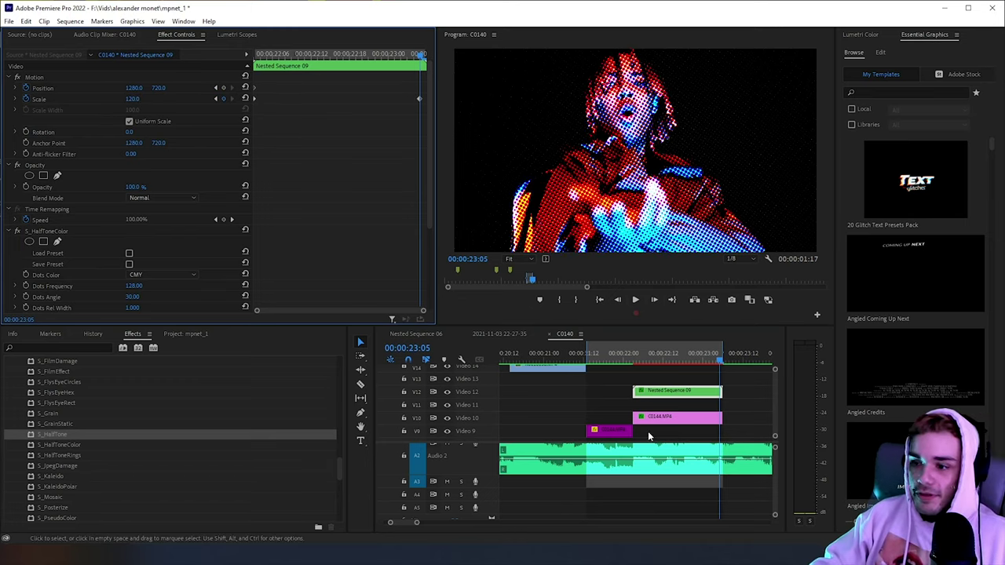
Step: Render the sequence's in-to-out range containing the freeze frame
{"action": "left_click", "coordinate": [620, 353]}
{"action": "key", "text": "Return"}
{"action": "left_click", "coordinate": [70, 22]}
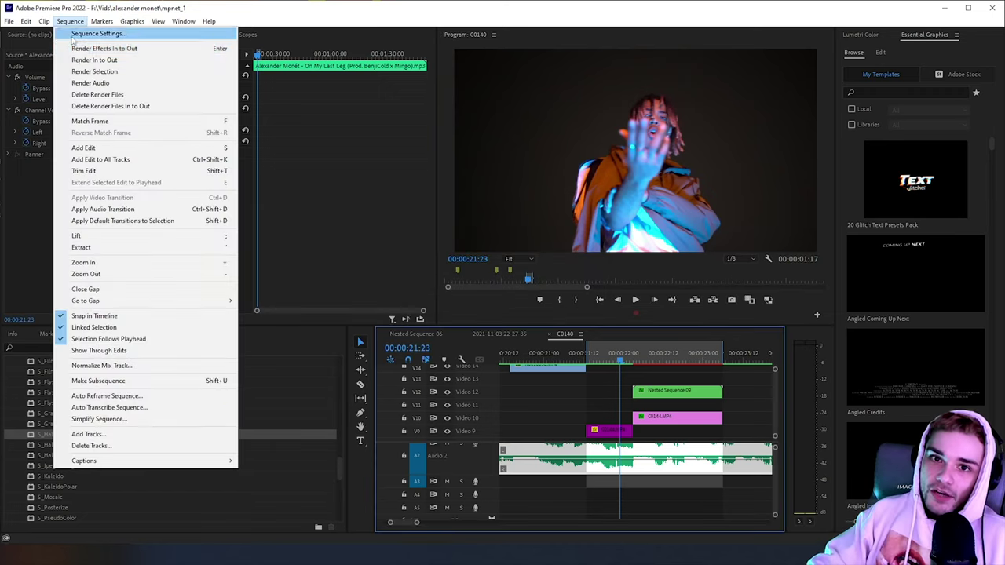
{"action": "left_click", "coordinate": [94, 60]}
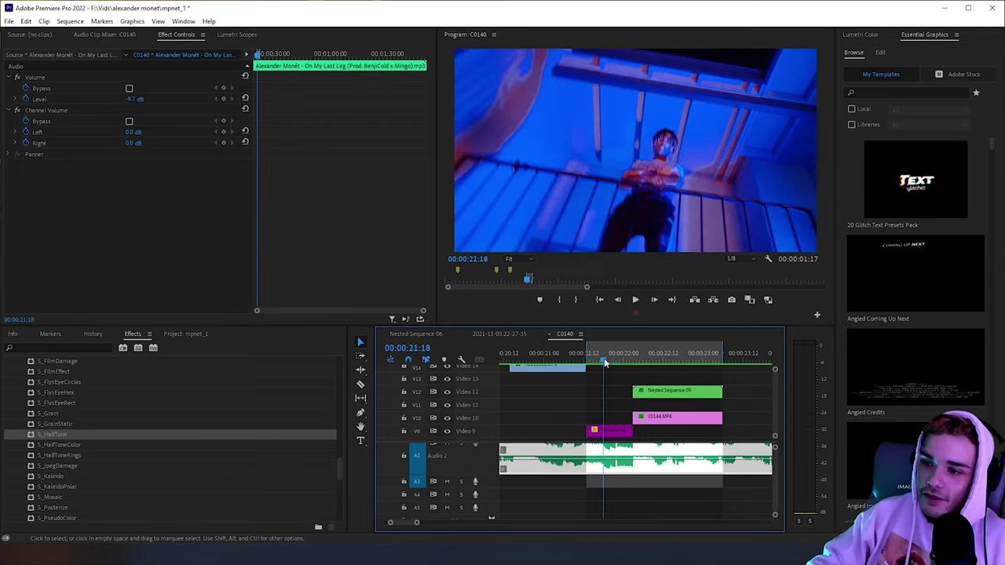
Step: Play back the rendered freeze frame with its scale animation, and return to its start at 00:00:22:03
{"action": "left_click", "coordinate": [604, 360]}
{"action": "key", "text": "space"}
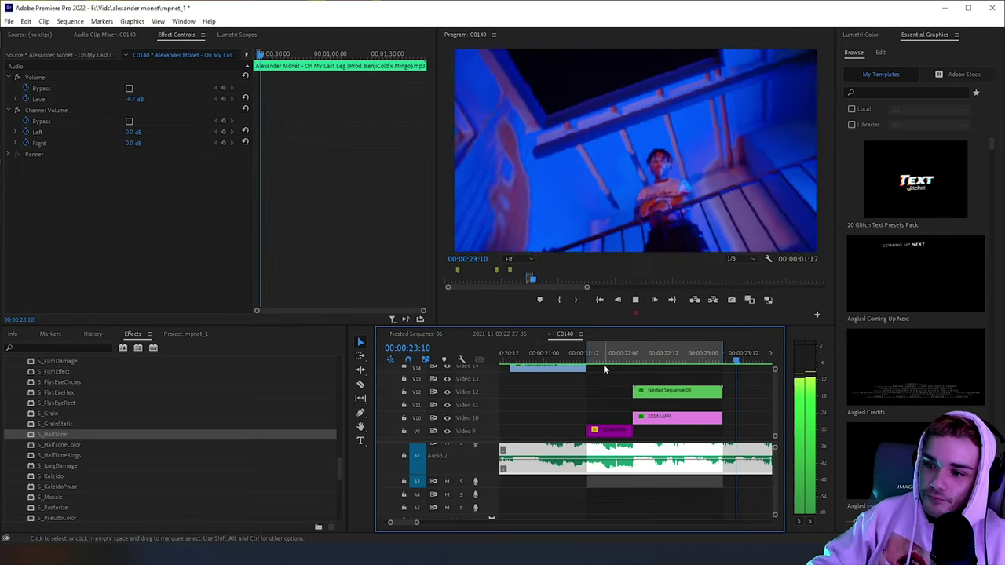
{"action": "left_click", "coordinate": [601, 365]}
{"action": "left_click", "coordinate": [647, 354]}
{"action": "key", "text": "Return"}
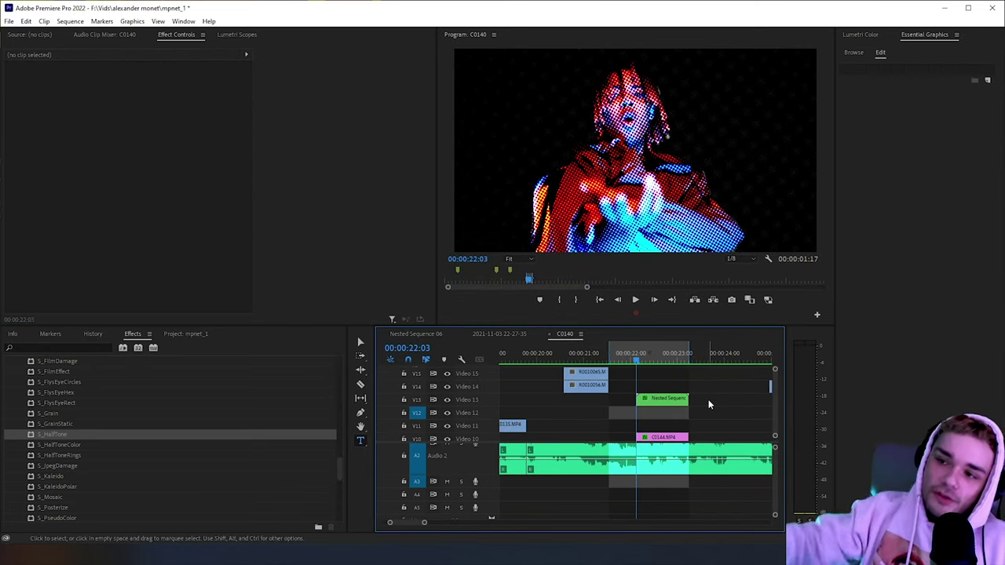
Step: Add a text graphic reading "Hope" beside the performer at 00:00:22:03 with the Type tool
{"action": "left_click", "coordinate": [677, 415]}
{"action": "left_click", "coordinate": [361, 344]}
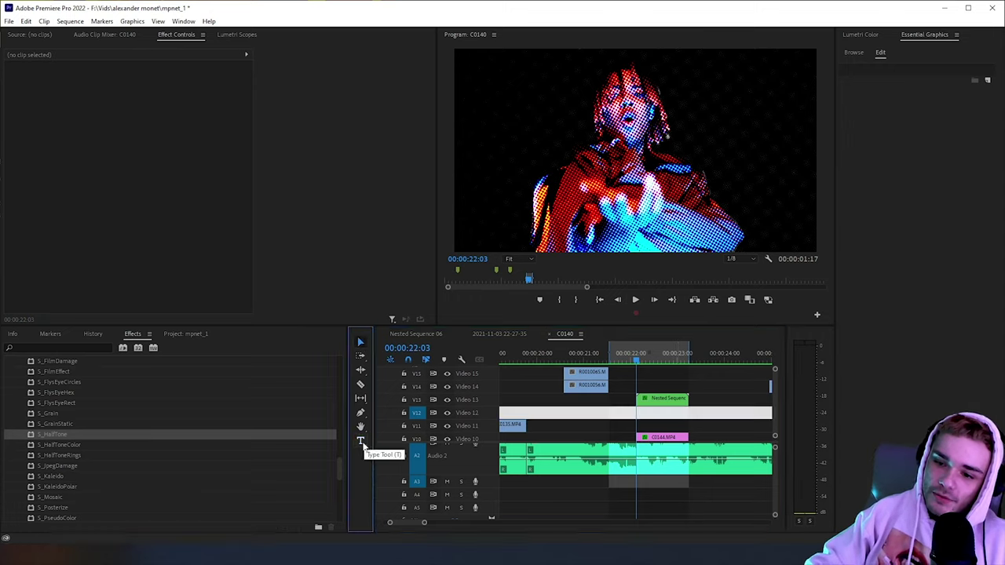
{"action": "key", "text": "t"}
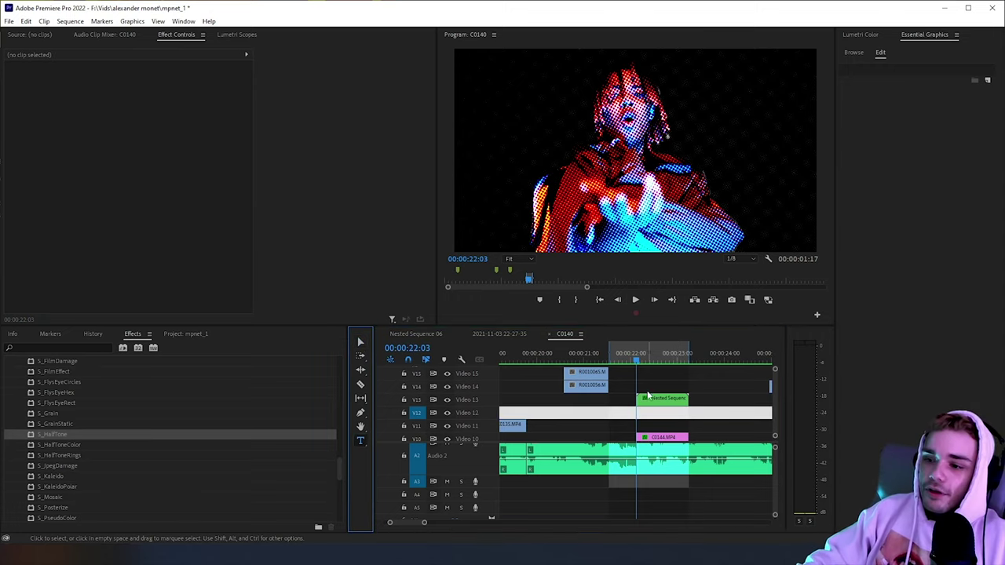
{"action": "left_click", "coordinate": [657, 434]}
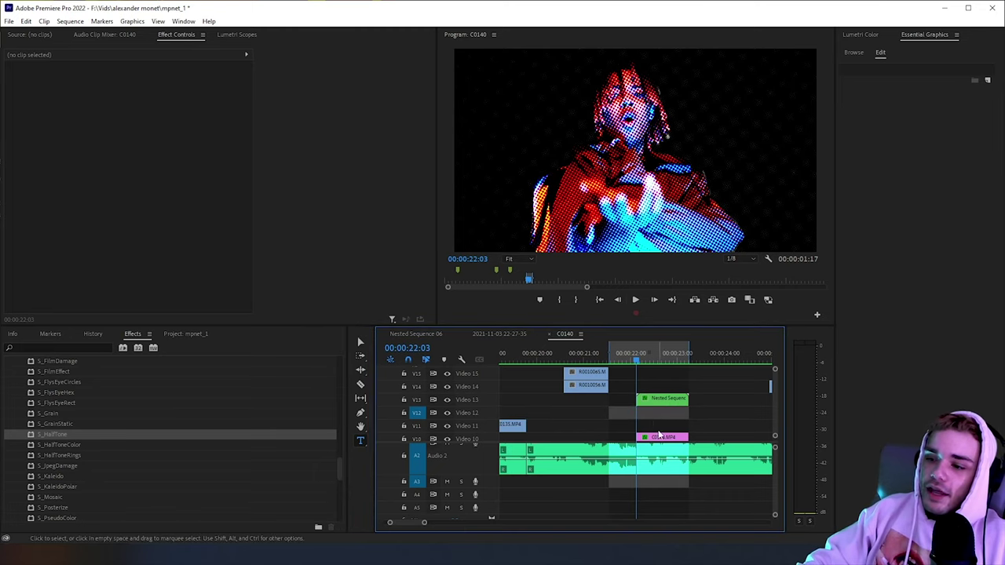
{"action": "left_click", "coordinate": [577, 159]}
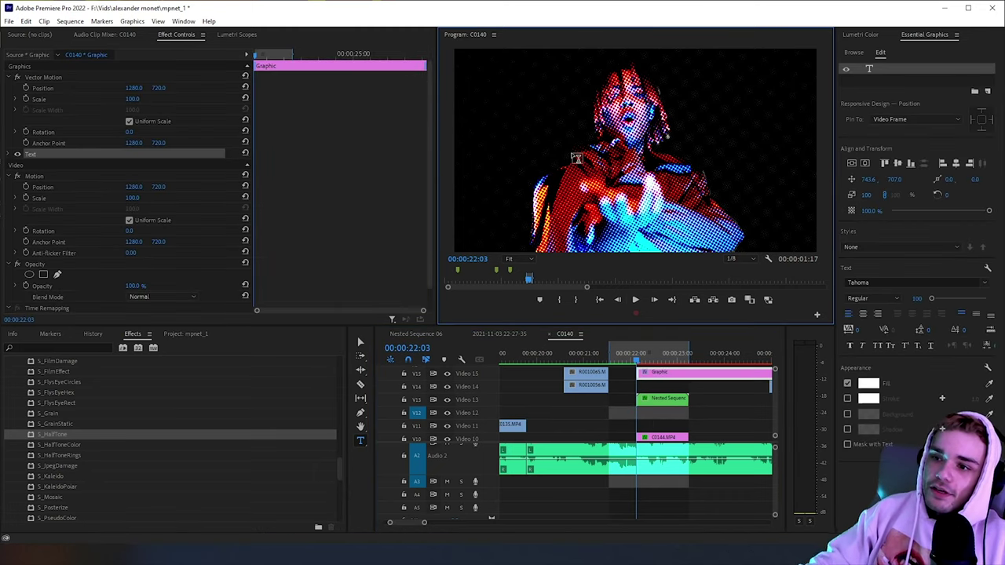
{"action": "scroll", "coordinate": [675, 391], "scroll_direction": "up", "scroll_amount": 2}
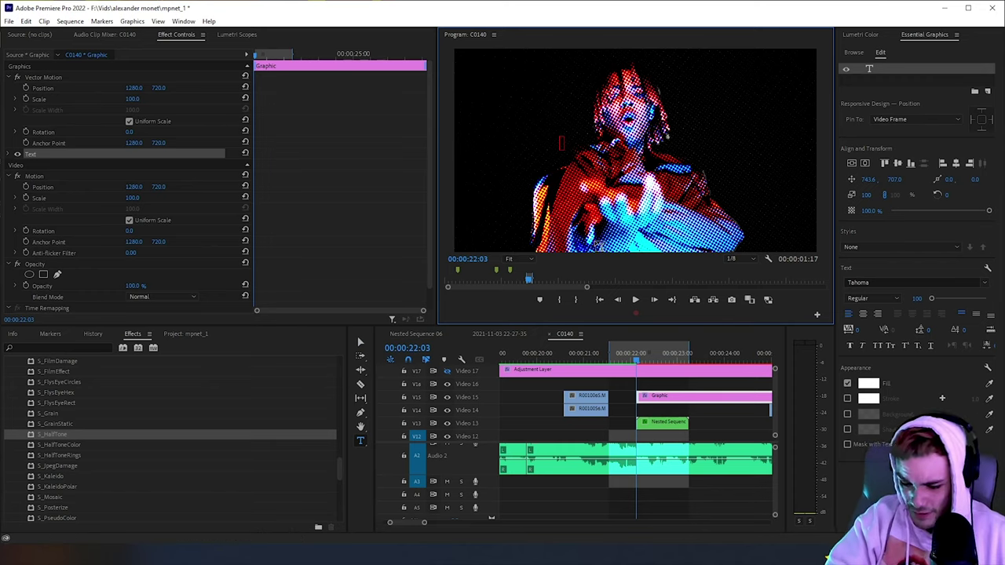
{"action": "type", "text": "Hope"}
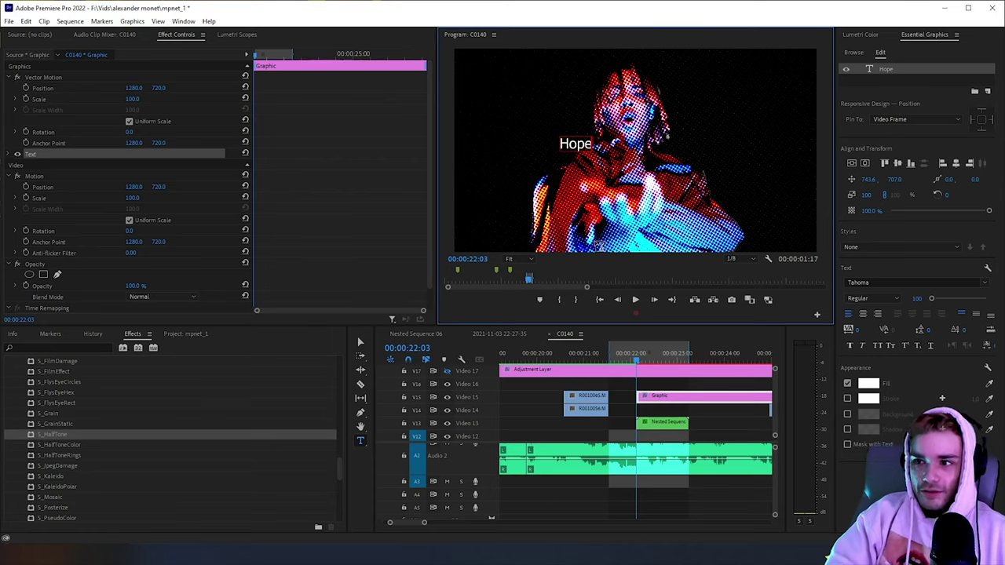
Step: Cut the Hope graphic at the end of the nested sequence and delete the excess part
{"action": "left_click_drag", "start_coordinate": [424, 523], "coordinate": [423, 522]}
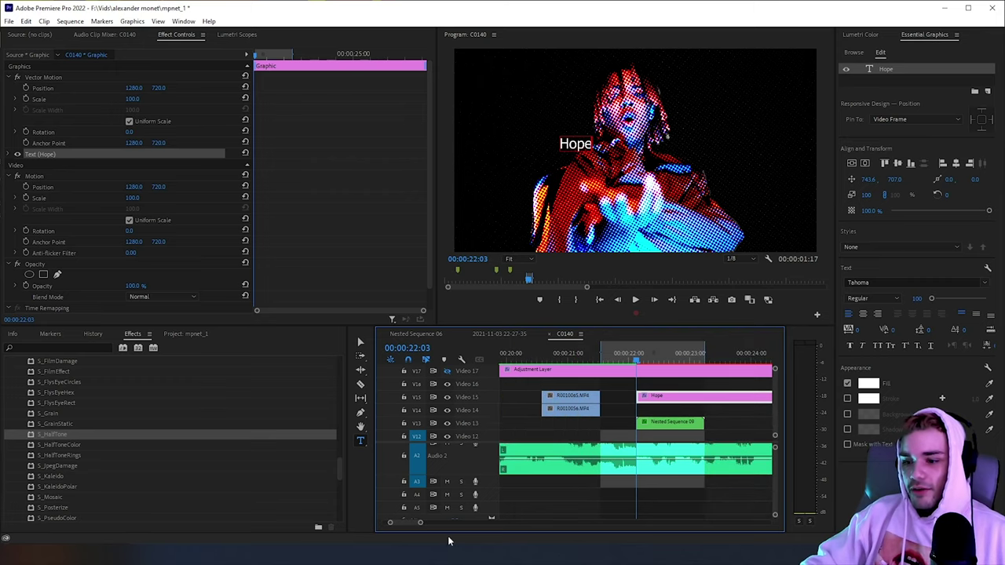
{"action": "left_click_drag", "start_coordinate": [692, 361], "coordinate": [705, 362]}
{"action": "left_click", "coordinate": [722, 411]}
{"action": "left_click", "coordinate": [721, 400]}
{"action": "key", "text": "ctrl+k"}
{"action": "key", "text": "Delete"}
{"action": "left_click", "coordinate": [636, 362]}
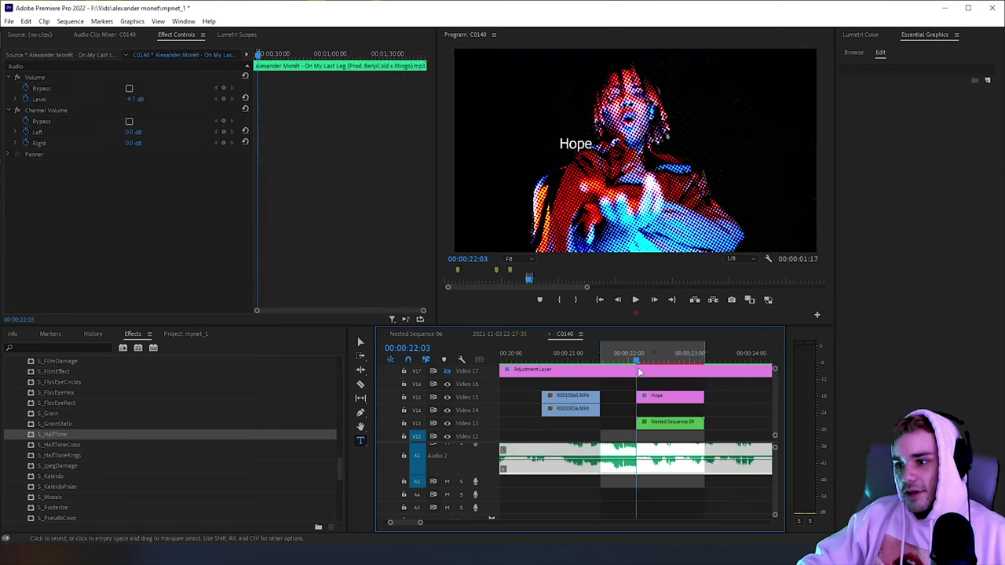
Step: Move the Hope graphic to Video 12 so it sits beneath the nested sequence and above the C0144.MP4 clip
{"action": "scroll", "coordinate": [644, 371], "scroll_direction": "down", "scroll_amount": 2}
{"action": "left_click_drag", "start_coordinate": [648, 368], "coordinate": [654, 411]}
{"action": "scroll", "coordinate": [654, 414], "scroll_direction": "up", "scroll_amount": 1}
{"action": "left_click_drag", "start_coordinate": [421, 522], "coordinate": [413, 523]}
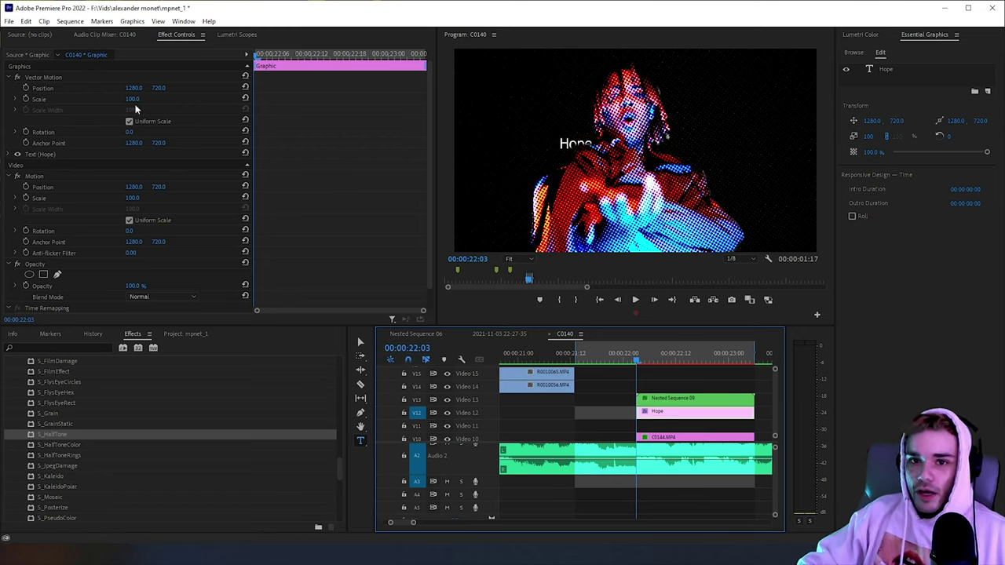
Step: Set the Hope graphic's Vector Motion Scale to 233 and its Position to 1473, 660
{"action": "left_click_drag", "start_coordinate": [132, 99], "coordinate": [237, 99]}
{"action": "left_click_drag", "start_coordinate": [134, 89], "coordinate": [285, 88]}
{"action": "left_click_drag", "start_coordinate": [159, 88], "coordinate": [117, 88]}
{"action": "left_click", "coordinate": [552, 128]}
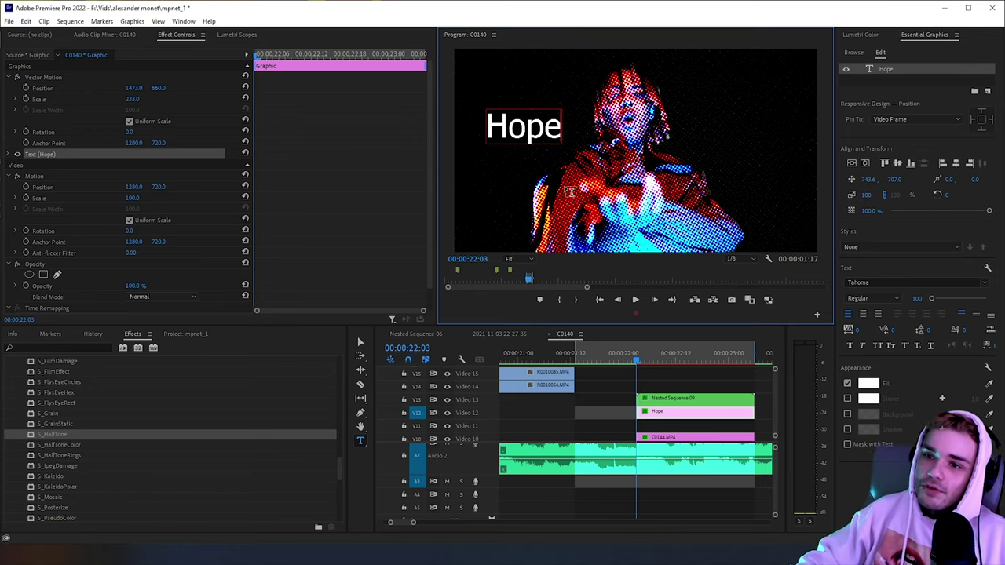
Step: Enable Source Text keyframing on the Hope text at 00:00:22:03 and save the project
{"action": "left_click", "coordinate": [11, 155]}
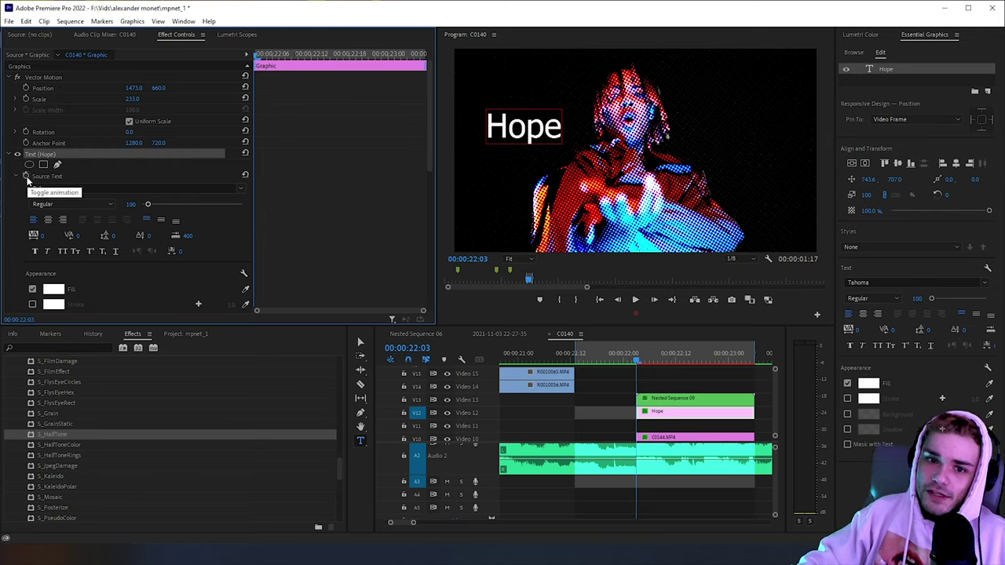
{"action": "scroll", "coordinate": [79, 284], "scroll_direction": "down", "scroll_amount": 1}
{"action": "scroll", "coordinate": [84, 288], "scroll_direction": "up", "scroll_amount": 1}
{"action": "left_click", "coordinate": [32, 179]}
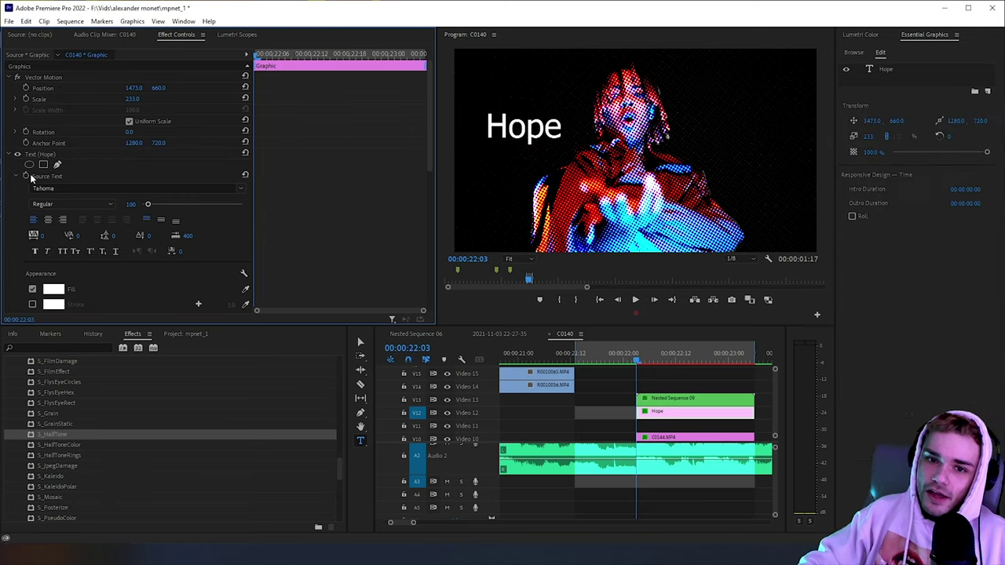
{"action": "left_click", "coordinate": [29, 179]}
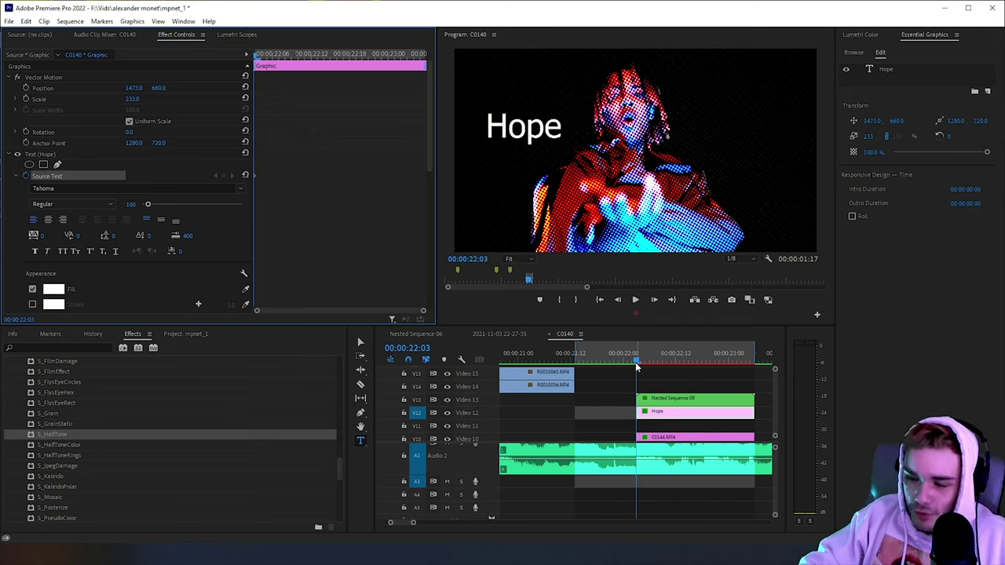
{"action": "key", "text": "ctrl+s"}
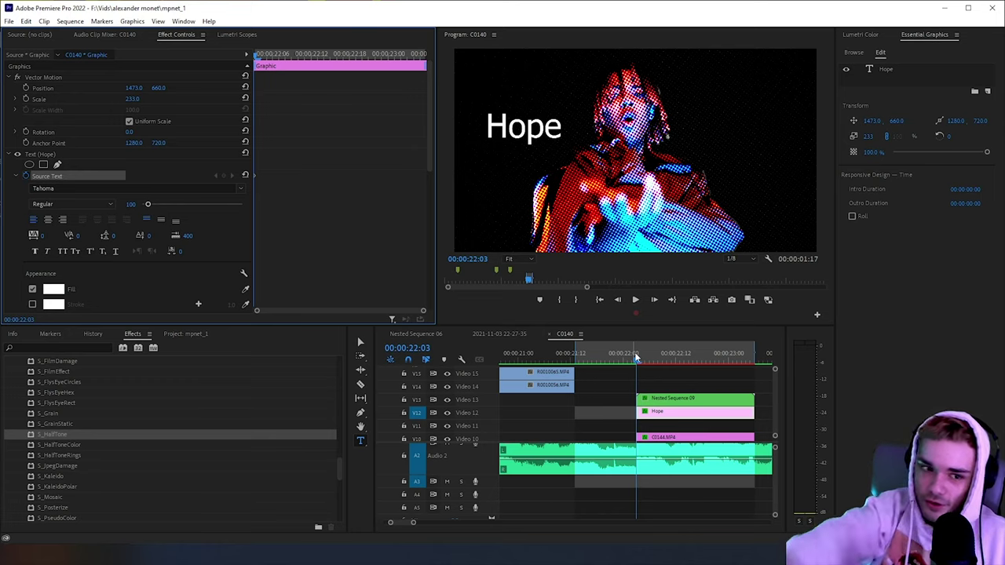
Step: Add "you" to the Hope text at 00:00:22:11, spaced over to the performer's other side
{"action": "left_click", "coordinate": [633, 361]}
{"action": "key", "text": "space"}
{"action": "left_click_drag", "start_coordinate": [678, 362], "coordinate": [671, 363]}
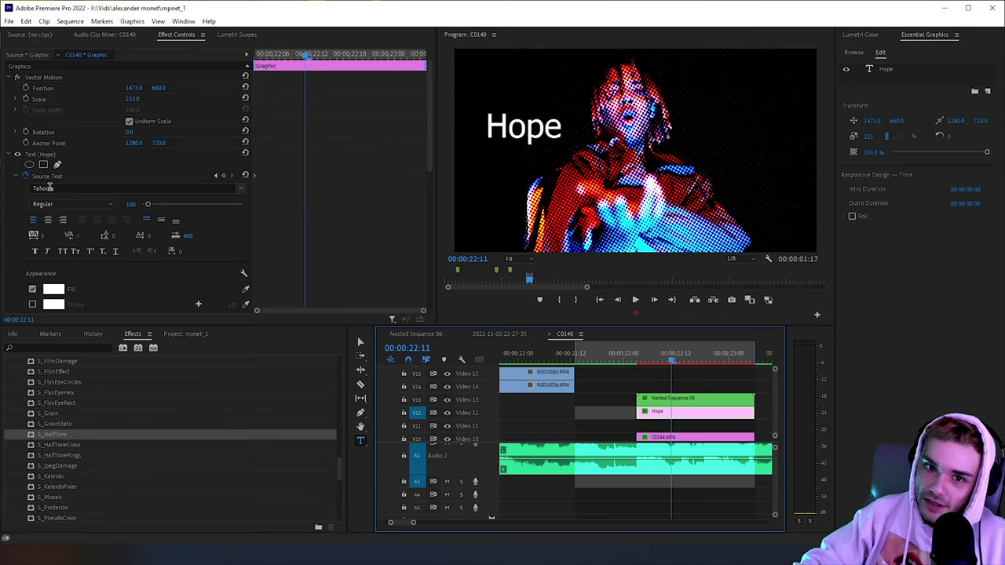
{"action": "left_click", "coordinate": [557, 127]}
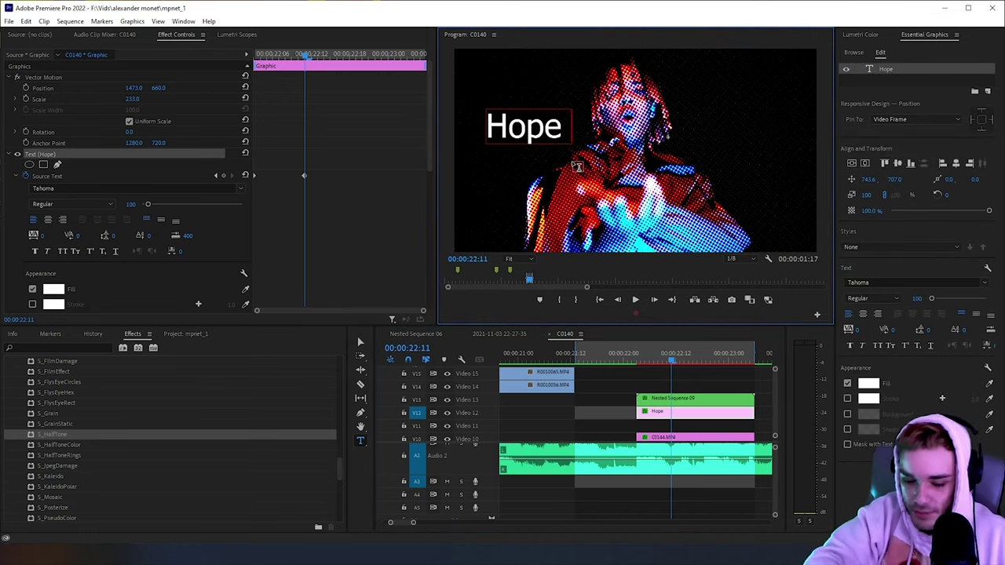
{"action": "type", "text": "you"}
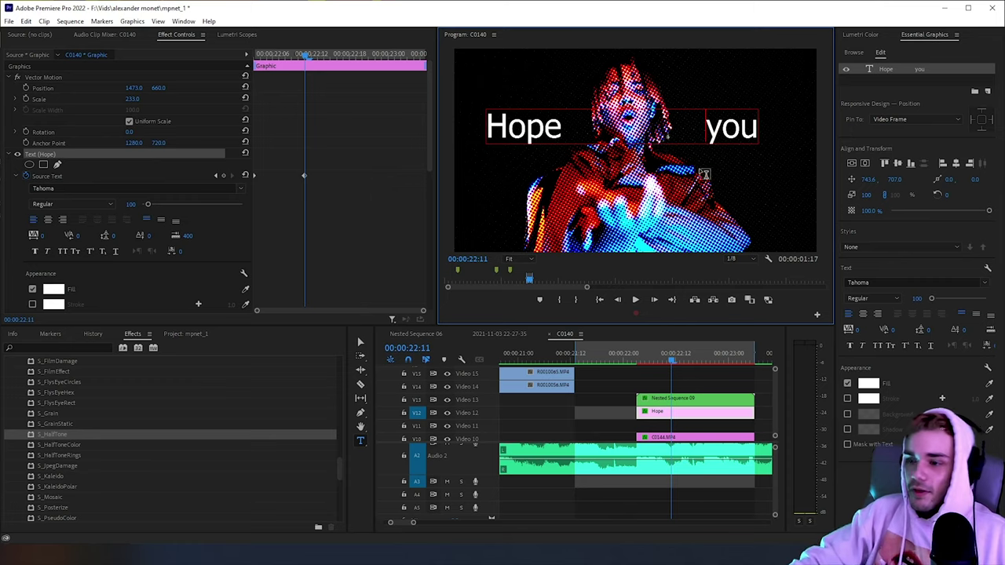
Step: Save the project and play back the freeze frame with the keyframed text
{"action": "left_click", "coordinate": [627, 360]}
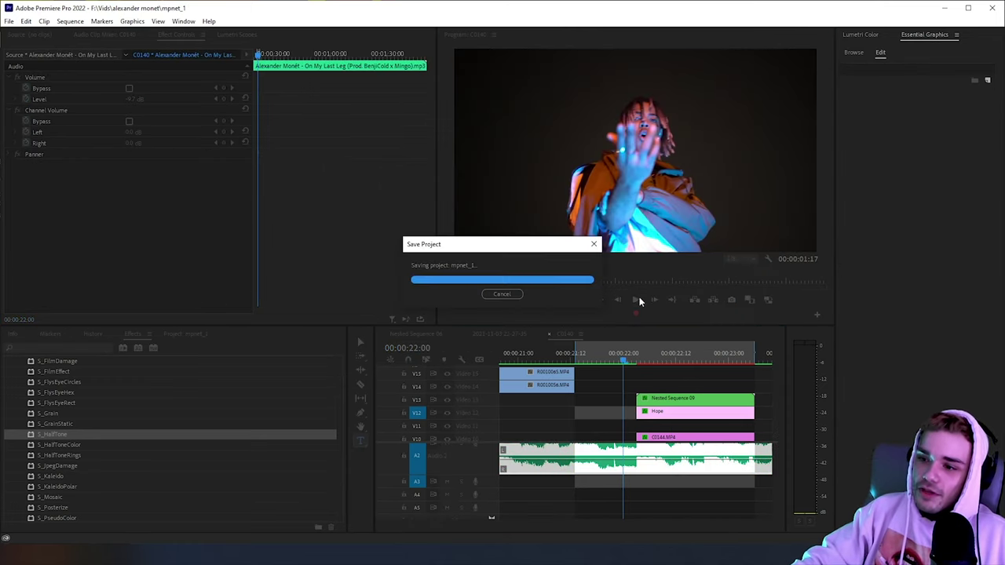
{"action": "left_click", "coordinate": [637, 299]}
{"action": "left_click", "coordinate": [628, 354]}
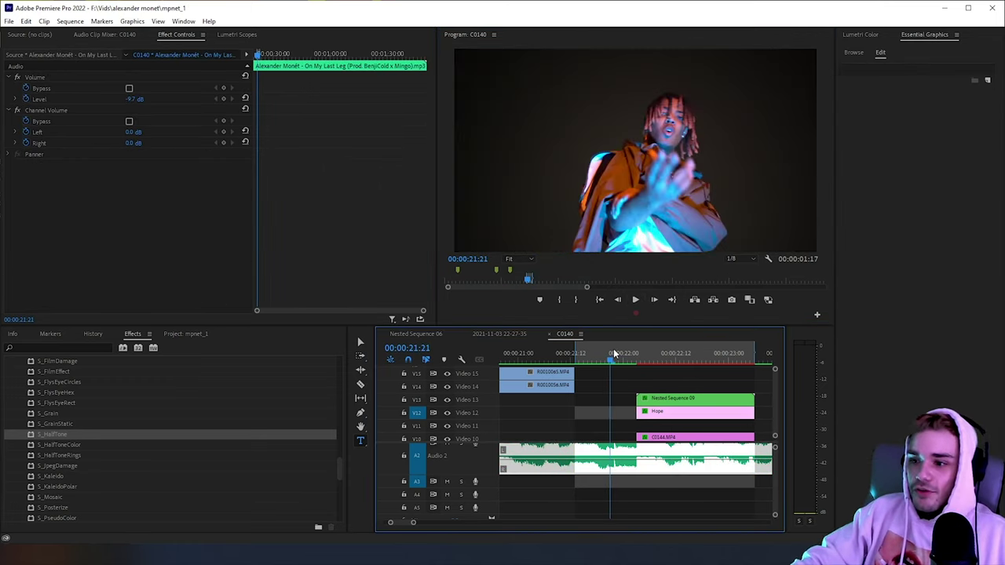
{"action": "key", "text": "space"}
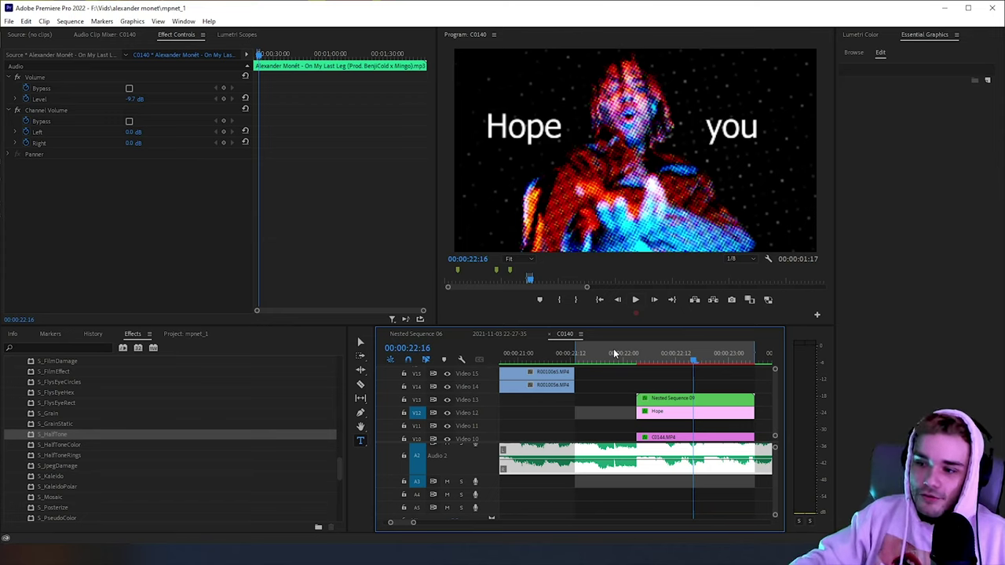
Step: Return to the start of the Hope graphic on Video 12, select it and save the project
{"action": "key", "text": "Up"}
{"action": "left_click", "coordinate": [679, 410]}
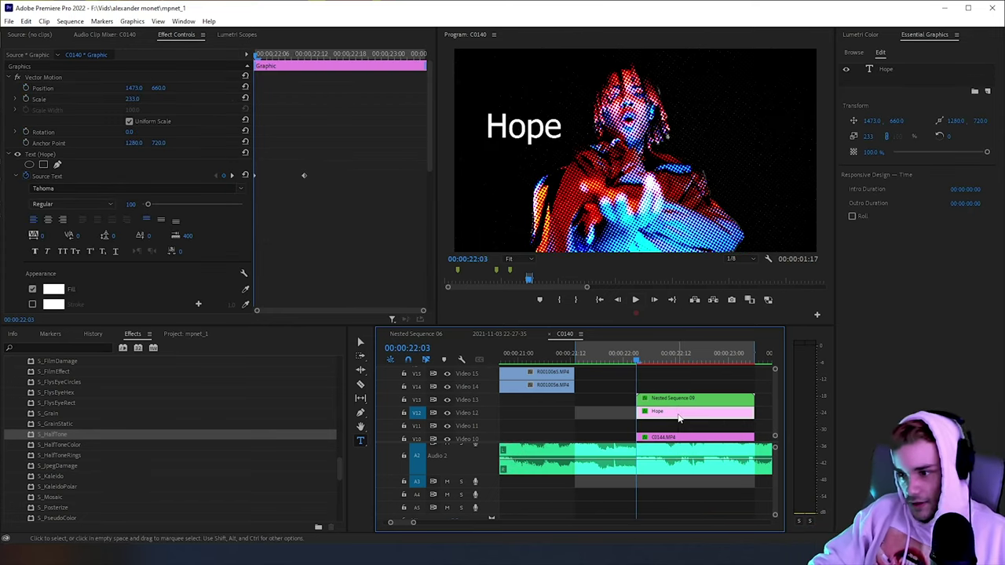
{"action": "key", "text": "ctrl+s"}
Step: Change the whole "Hope you" text's font to Uniwars SemiBold at 00:00:22:15
{"action": "left_click", "coordinate": [679, 357]}
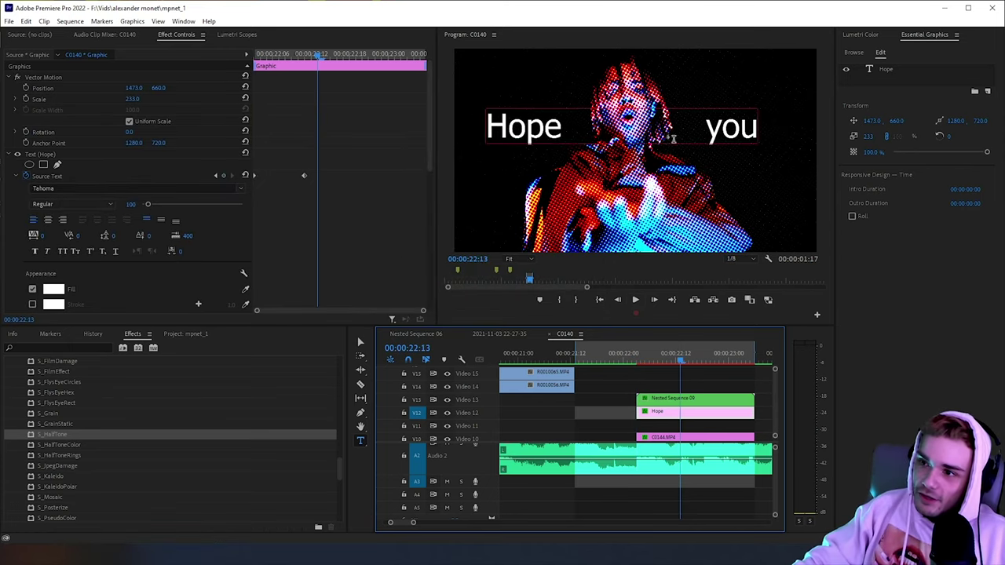
{"action": "left_click_drag", "start_coordinate": [667, 358], "coordinate": [691, 339]}
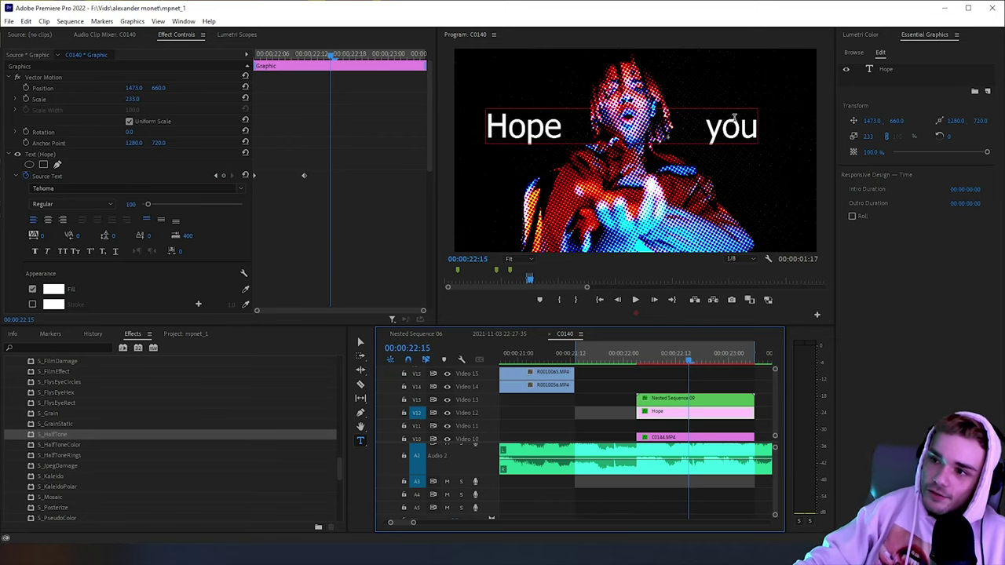
{"action": "left_click", "coordinate": [733, 119]}
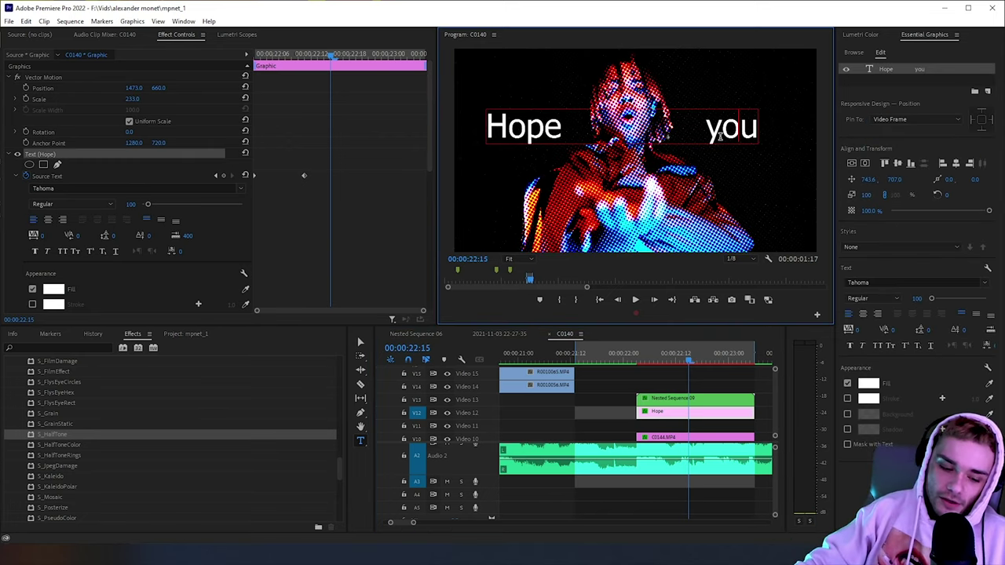
{"action": "double_click", "coordinate": [720, 135]}
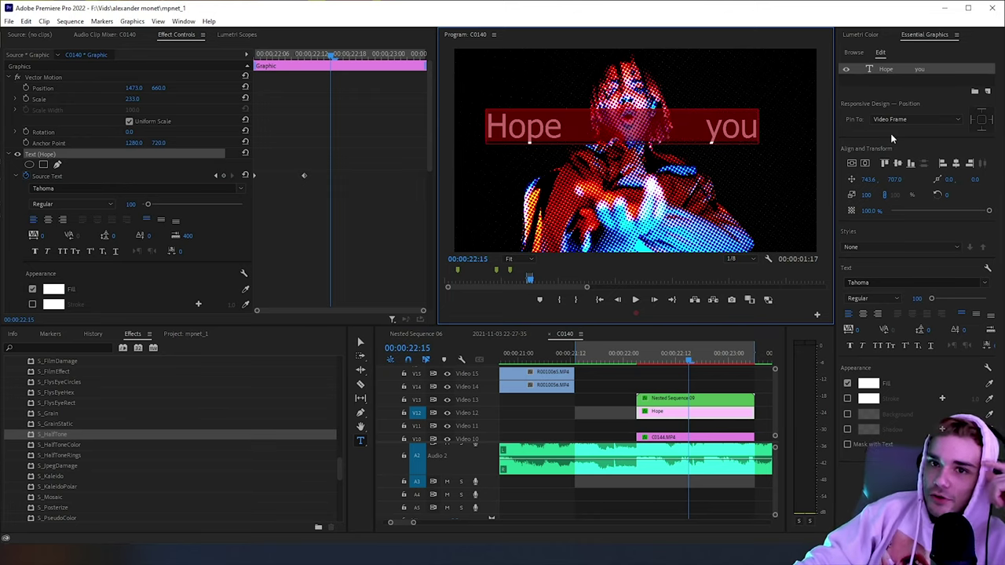
{"action": "left_click", "coordinate": [178, 26]}
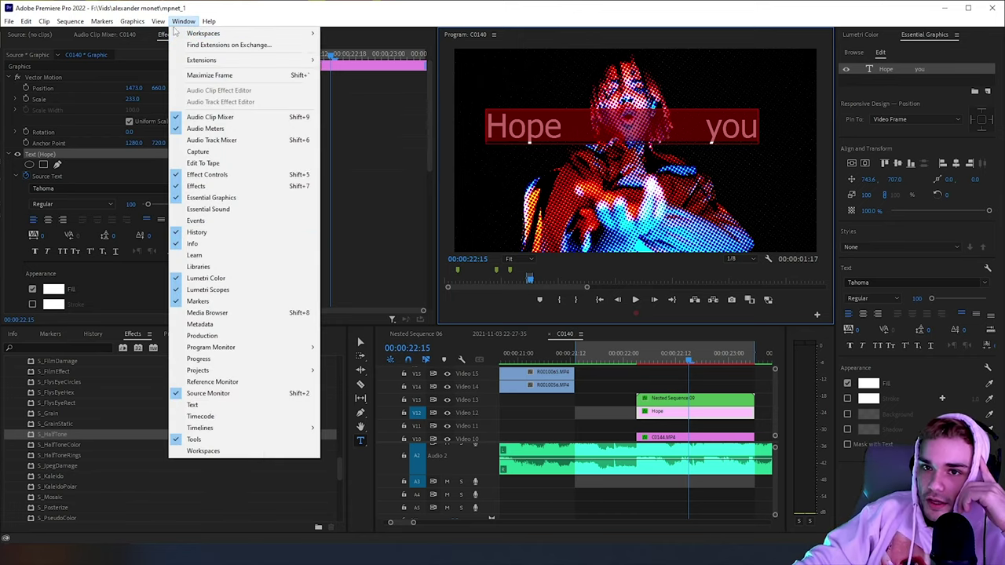
{"action": "left_click", "coordinate": [227, 199]}
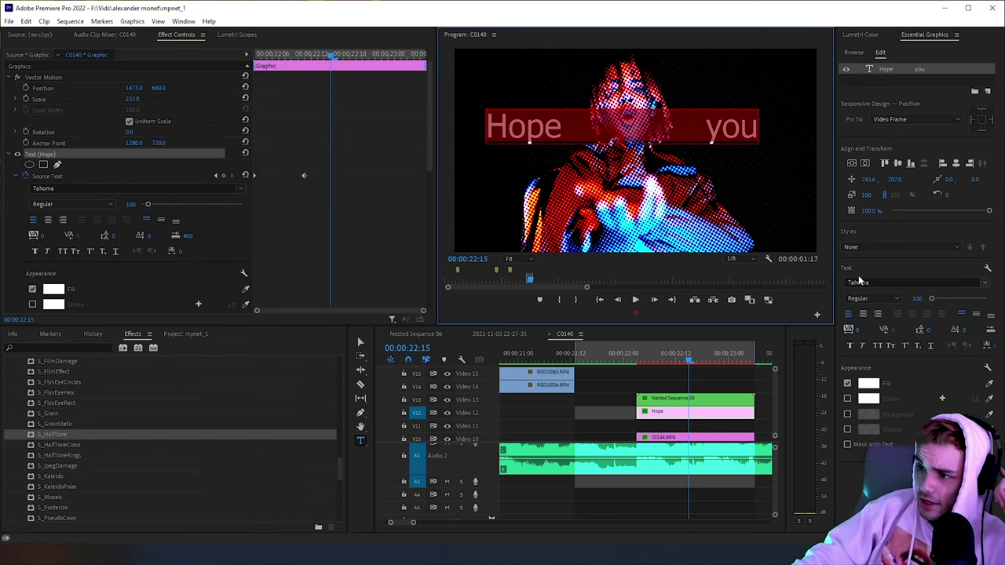
{"action": "left_click", "coordinate": [985, 284]}
{"action": "left_click", "coordinate": [978, 333]}
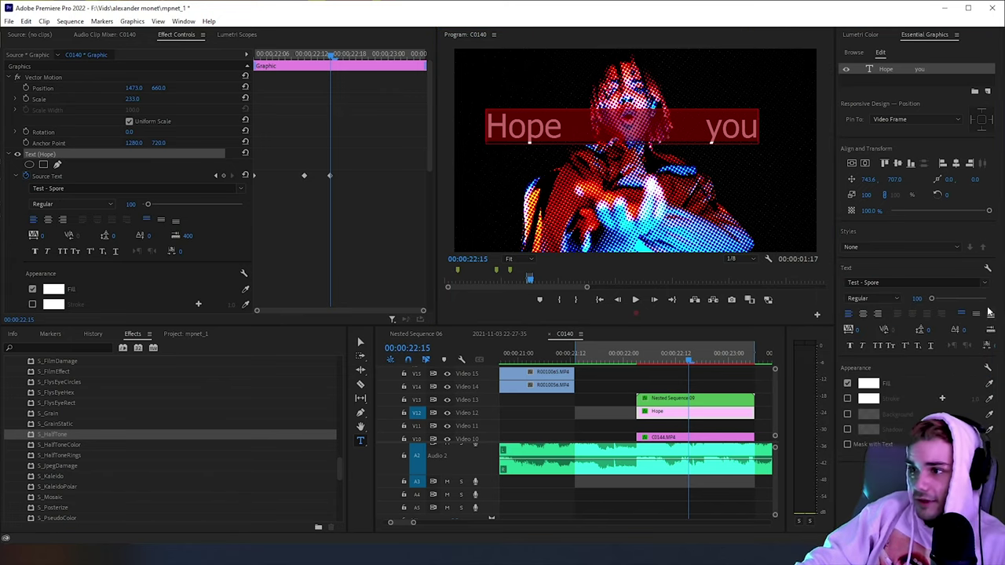
{"action": "left_click", "coordinate": [983, 283]}
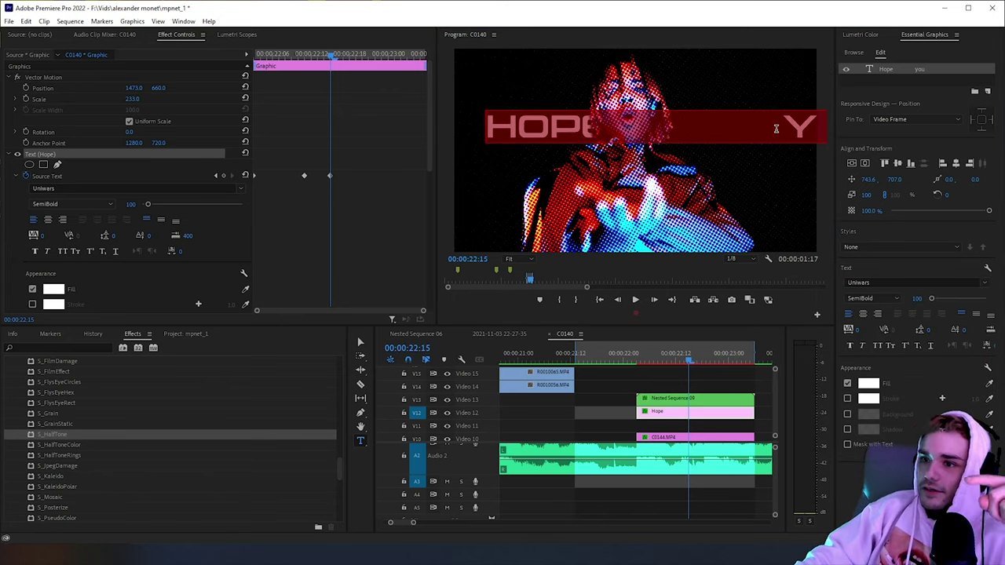
Step: Move the Uniwars Source Text keyframe to 00:00:22:11, replacing the Tahoma keyframe there
{"action": "left_click", "coordinate": [775, 129]}
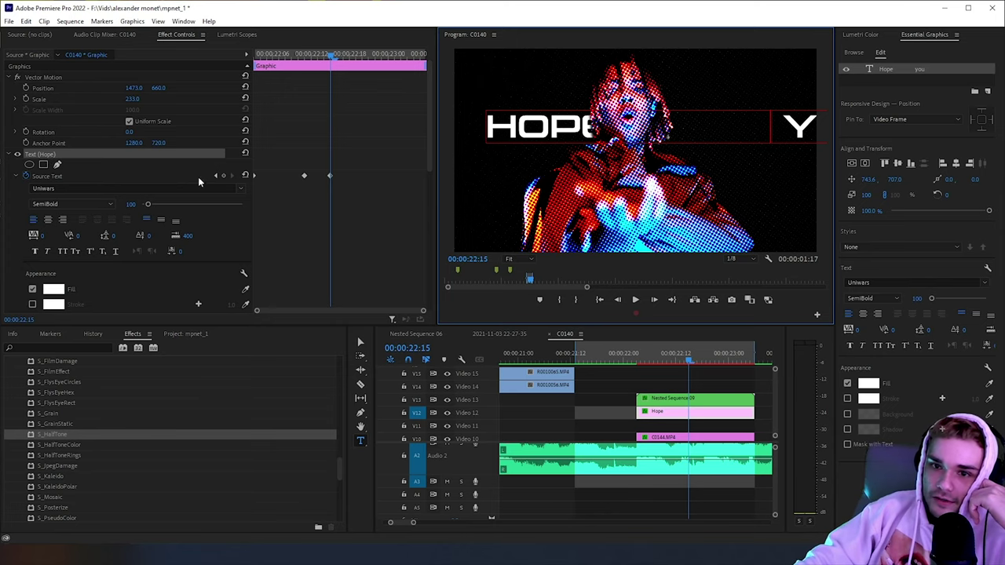
{"action": "left_click_drag", "start_coordinate": [331, 57], "coordinate": [305, 63]}
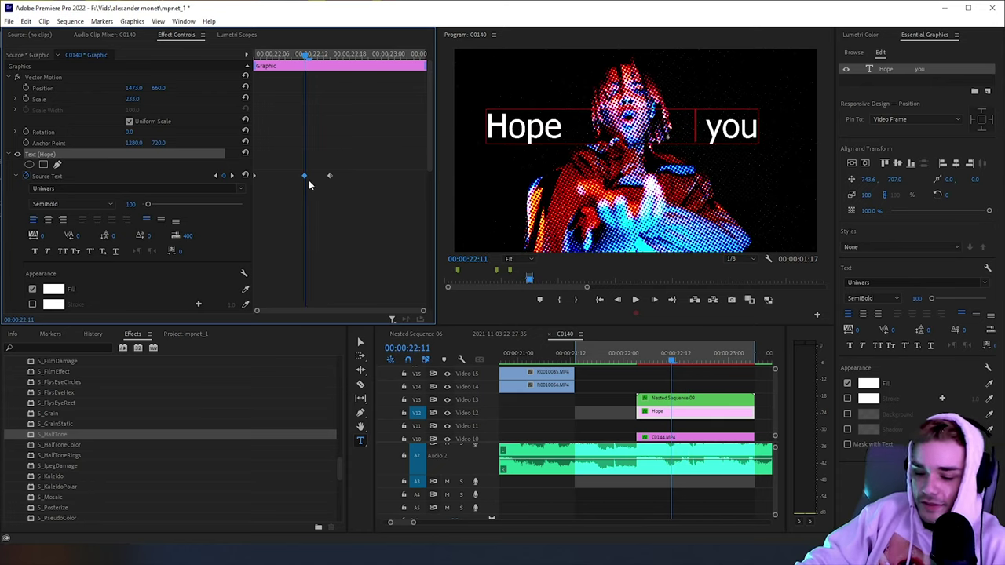
{"action": "left_click_drag", "start_coordinate": [329, 178], "coordinate": [303, 175]}
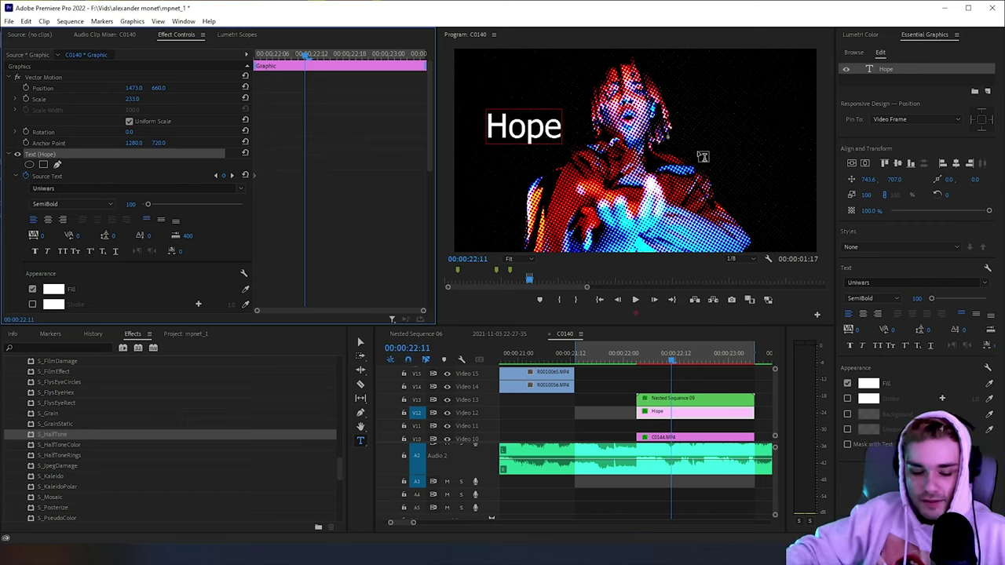
Step: Remove spaces before "you" so the whole word fits in frame beside the performer
{"action": "left_click", "coordinate": [745, 128]}
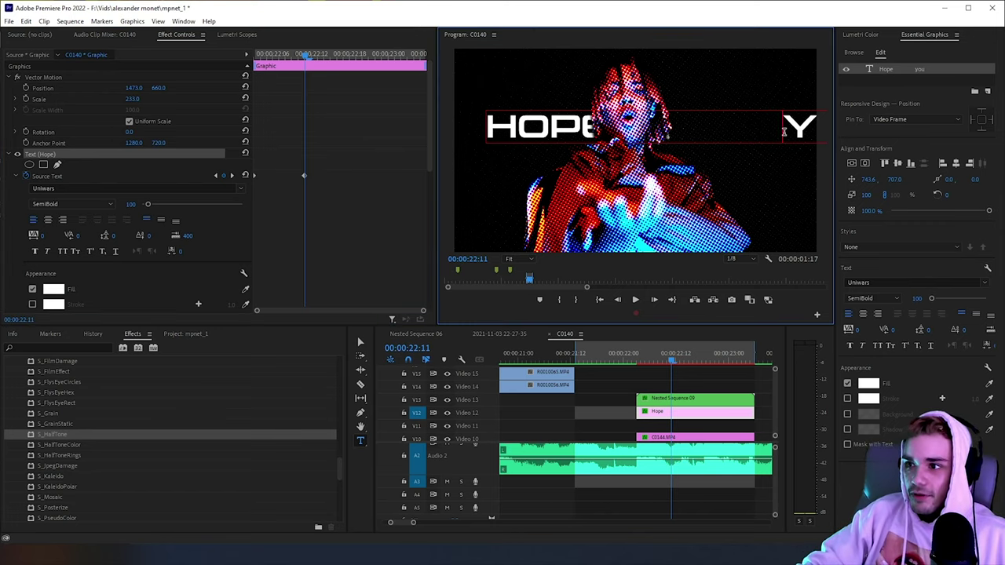
{"action": "type", "text": "o"}
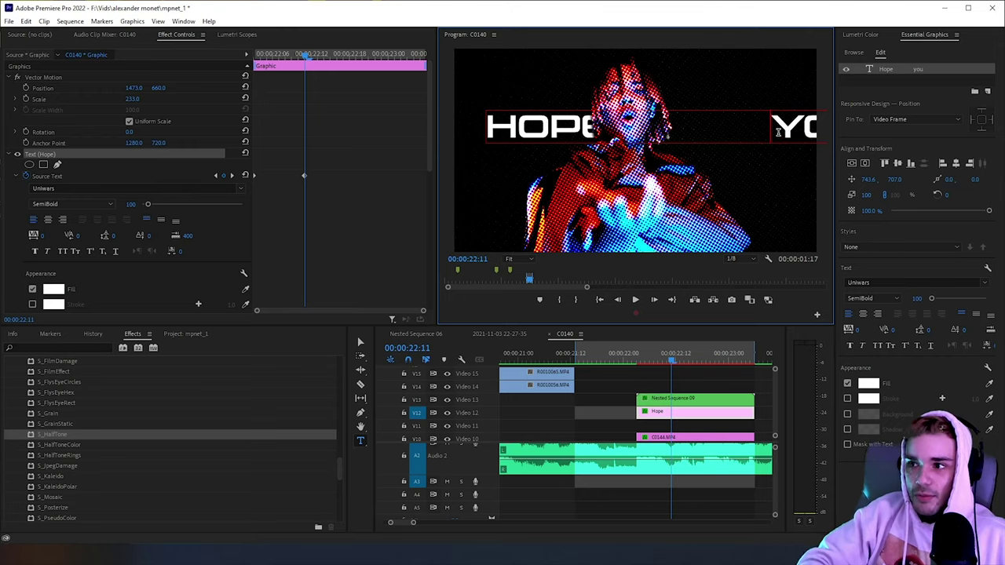
{"action": "key", "text": "BackSpace"}
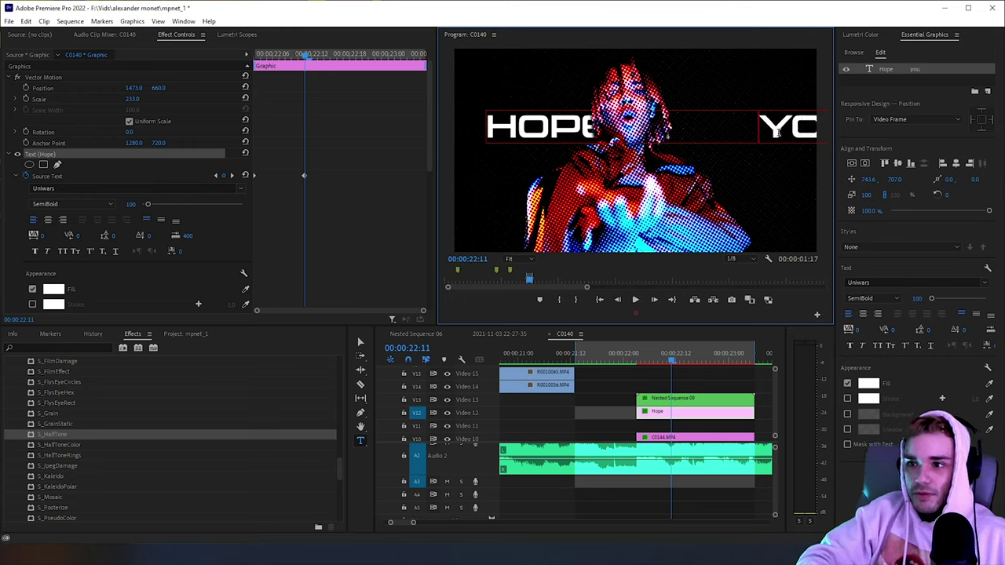
{"action": "key", "text": "BackSpace"}
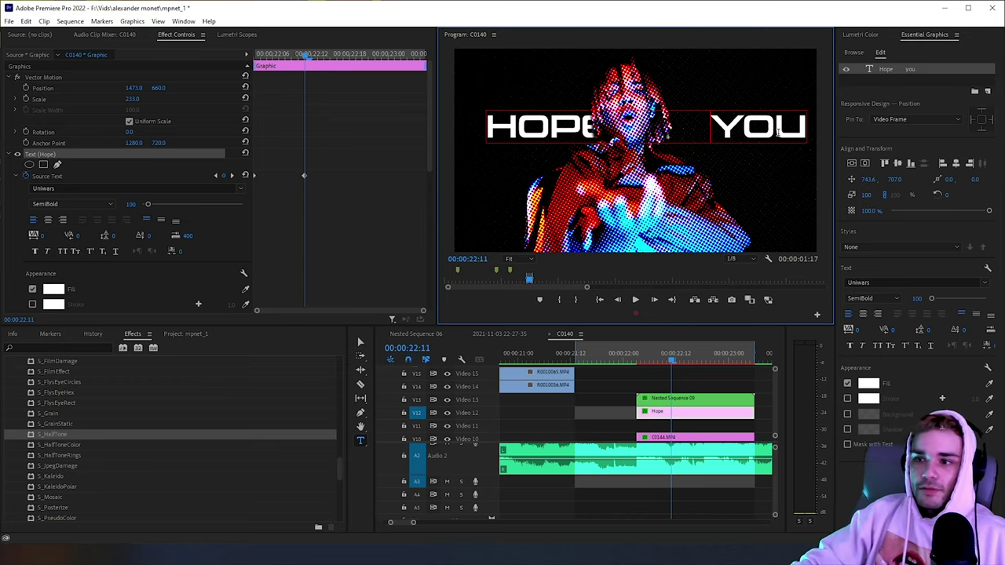
Step: Set the Hope graphic's Vector Motion Position to 1354, 660
{"action": "left_click", "coordinate": [690, 428]}
{"action": "left_click", "coordinate": [685, 413]}
{"action": "left_click", "coordinate": [302, 176]}
{"action": "left_click_drag", "start_coordinate": [148, 84], "coordinate": [54, 84]}
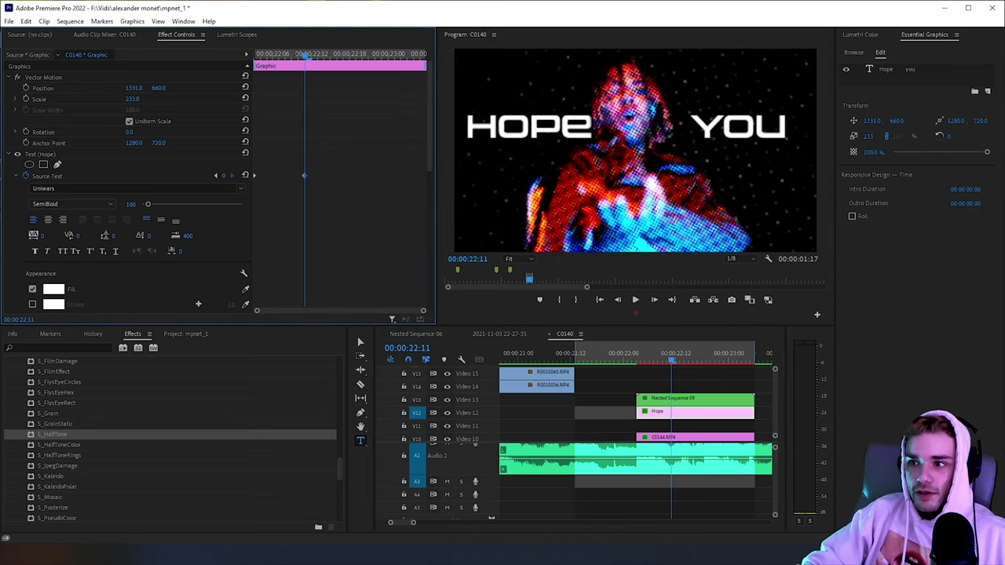
Step: Save the project and play back the freeze frame with the repositioned text
{"action": "key", "text": "ctrl+s"}
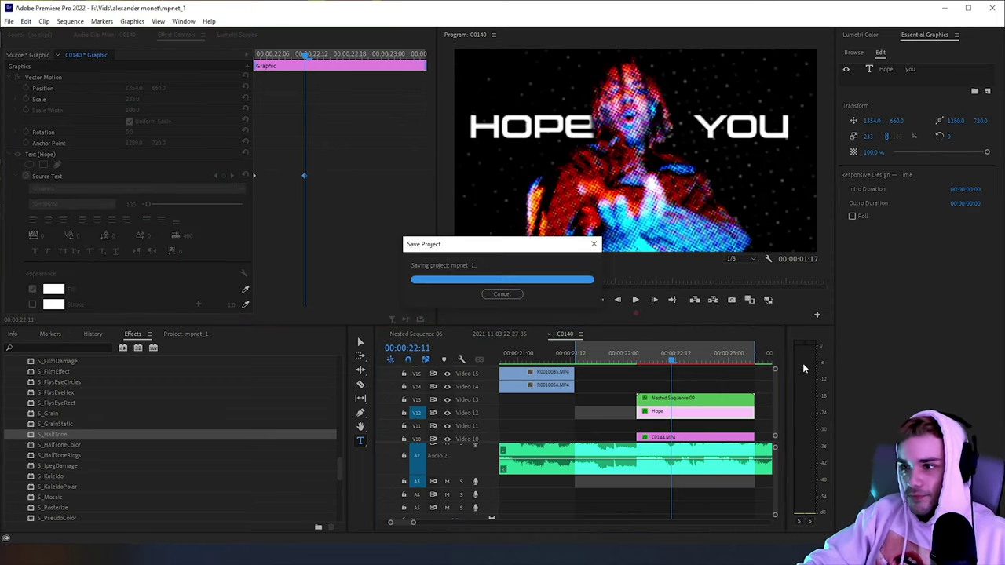
{"action": "left_click", "coordinate": [611, 352]}
{"action": "key", "text": "space"}
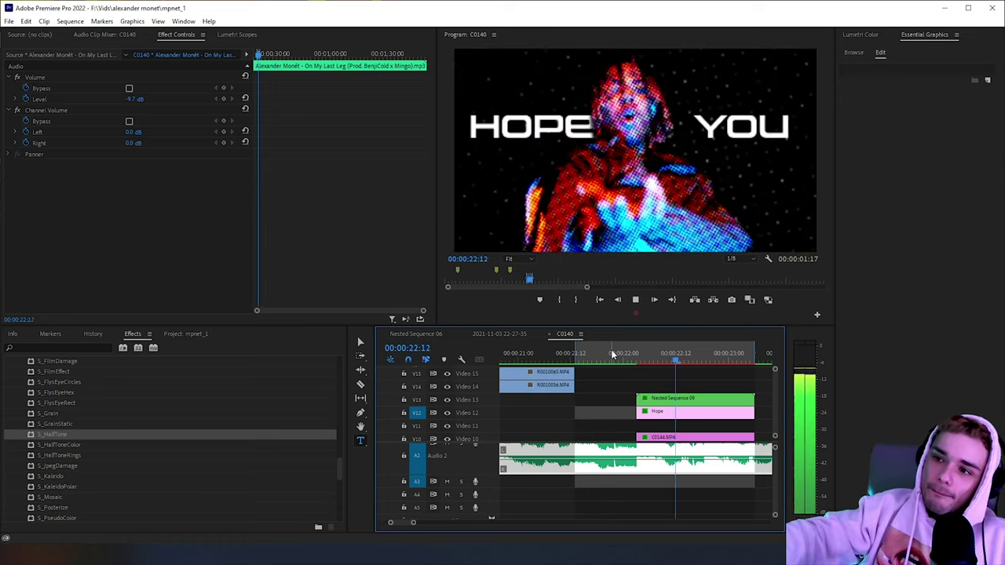
Step: Set the "Hope" text's font to Uniwars SemiBold at its first Source Text keyframe, 00:00:22:03
{"action": "left_click", "coordinate": [636, 354]}
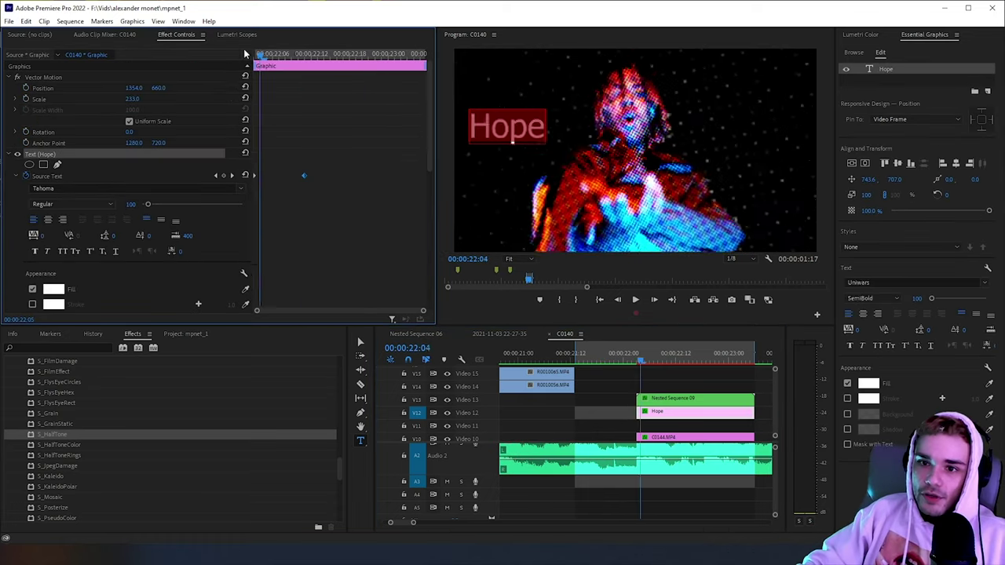
{"action": "left_click", "coordinate": [238, 189]}
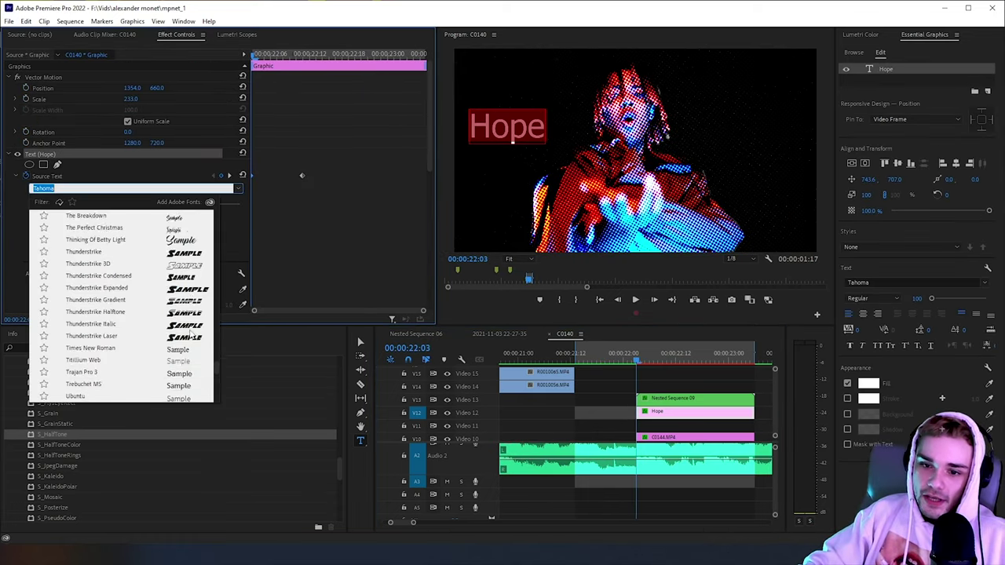
{"action": "scroll", "coordinate": [179, 361], "scroll_direction": "down", "scroll_amount": 8}
{"action": "scroll", "coordinate": [179, 361], "scroll_direction": "up", "scroll_amount": 2}
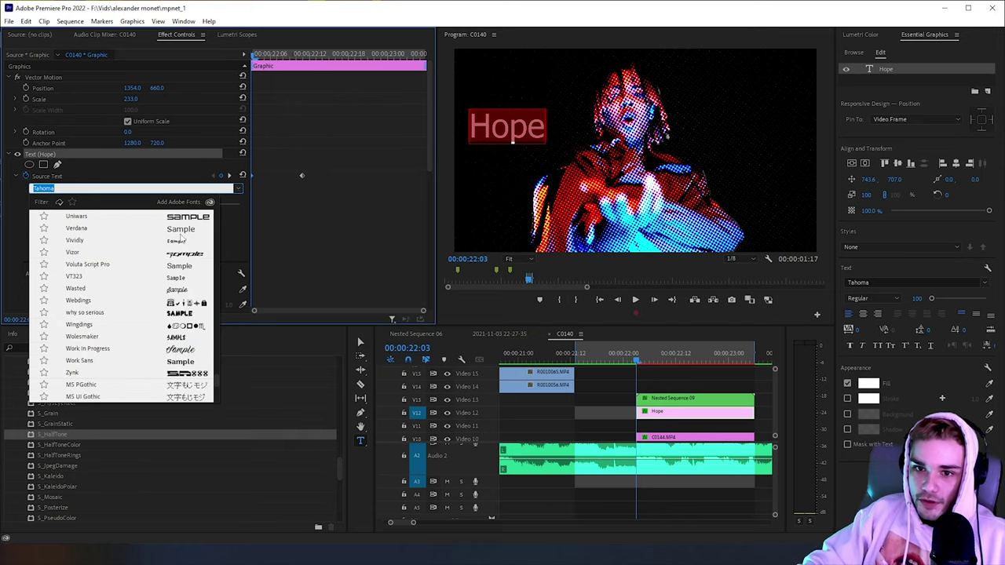
{"action": "scroll", "coordinate": [183, 255], "scroll_direction": "up", "scroll_amount": 2}
{"action": "left_click", "coordinate": [97, 290]}
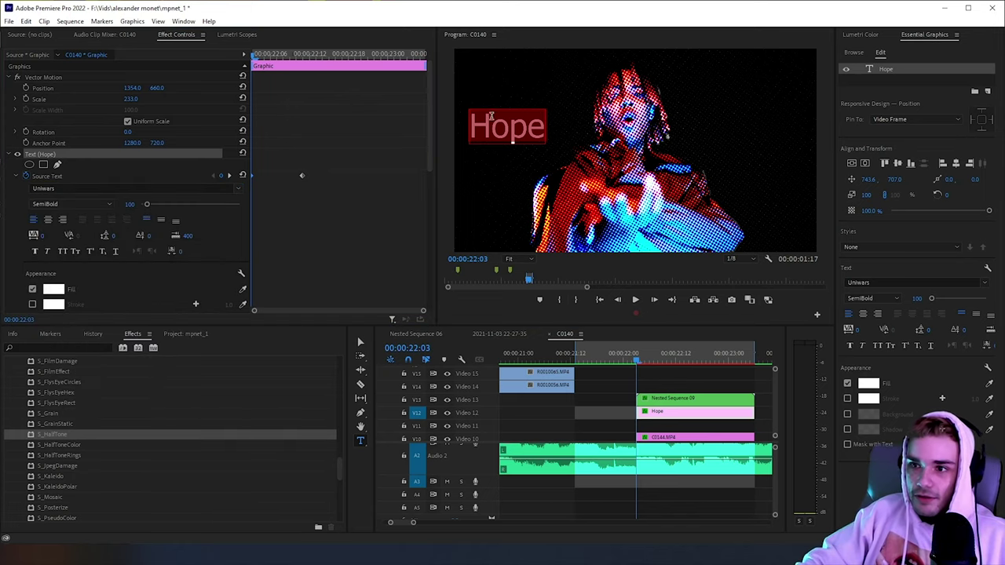
Step: Play back the freeze frame with the restyled lyric text and save the project
{"action": "left_click", "coordinate": [626, 362]}
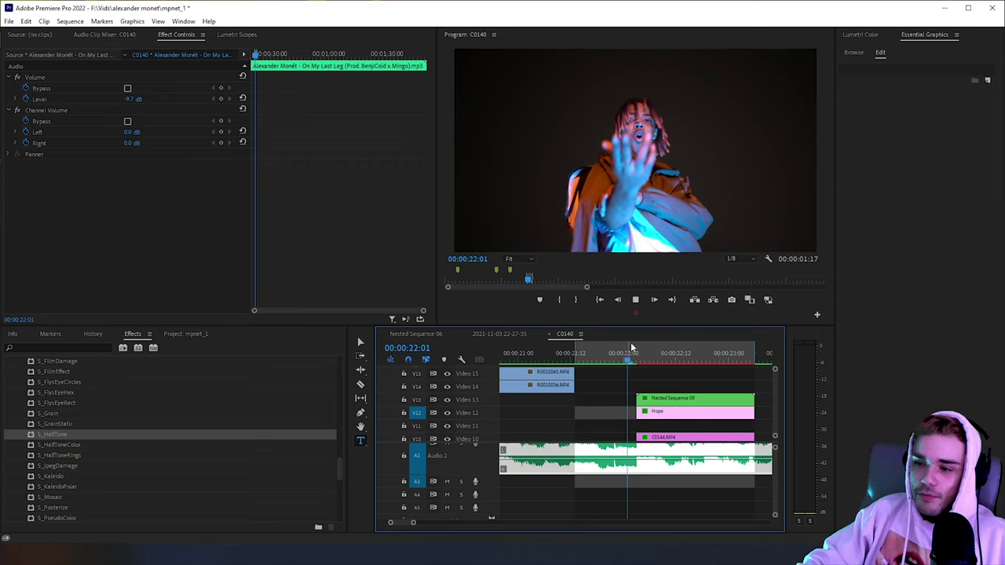
{"action": "key", "text": "space"}
{"action": "key", "text": "space"}
{"action": "left_click", "coordinate": [612, 362]}
{"action": "key", "text": "space"}
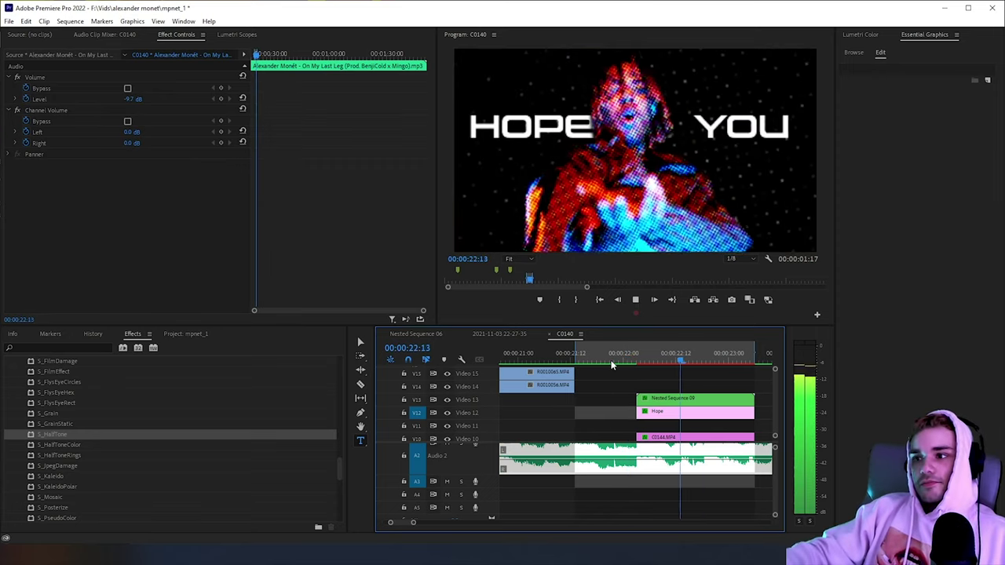
{"action": "key", "text": "space"}
{"action": "key", "text": "ctrl+s"}
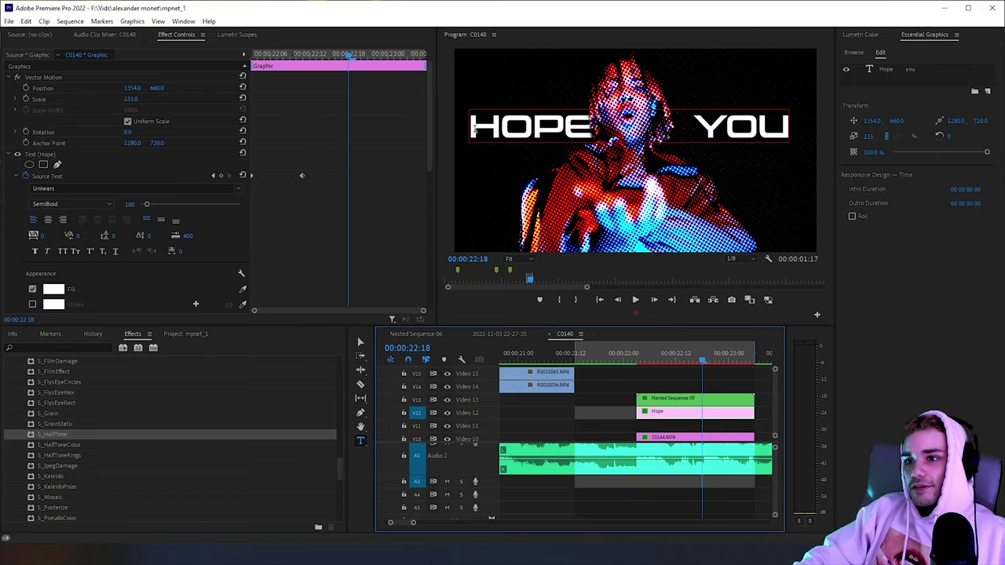
Step: Apply S_HalfTone to the Hope graphic with Dots Frequency 20, Dots Rel Width 2.3 and Dots Lighten -0.2
{"action": "left_click", "coordinate": [61, 435]}
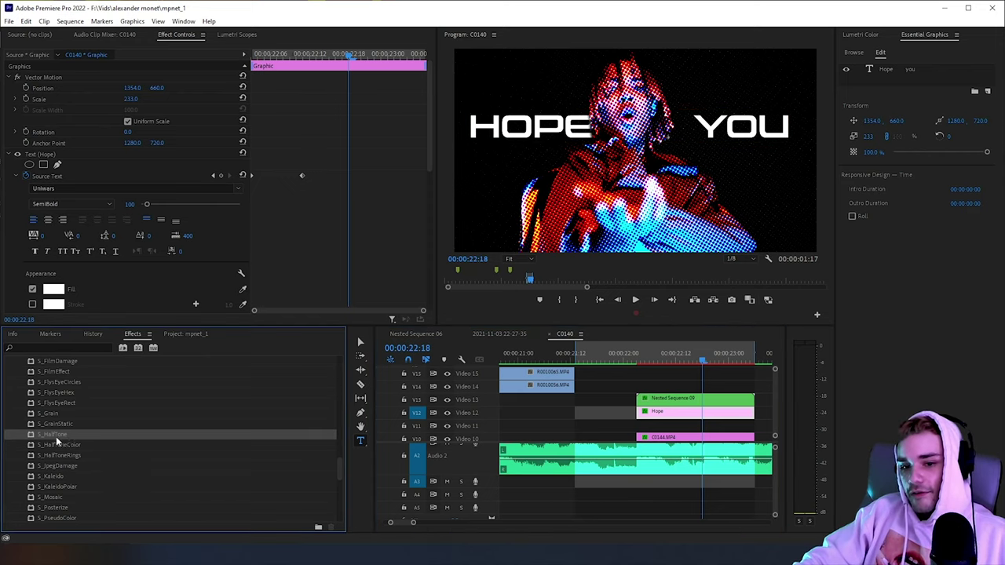
{"action": "left_click_drag", "start_coordinate": [403, 475], "coordinate": [697, 422]}
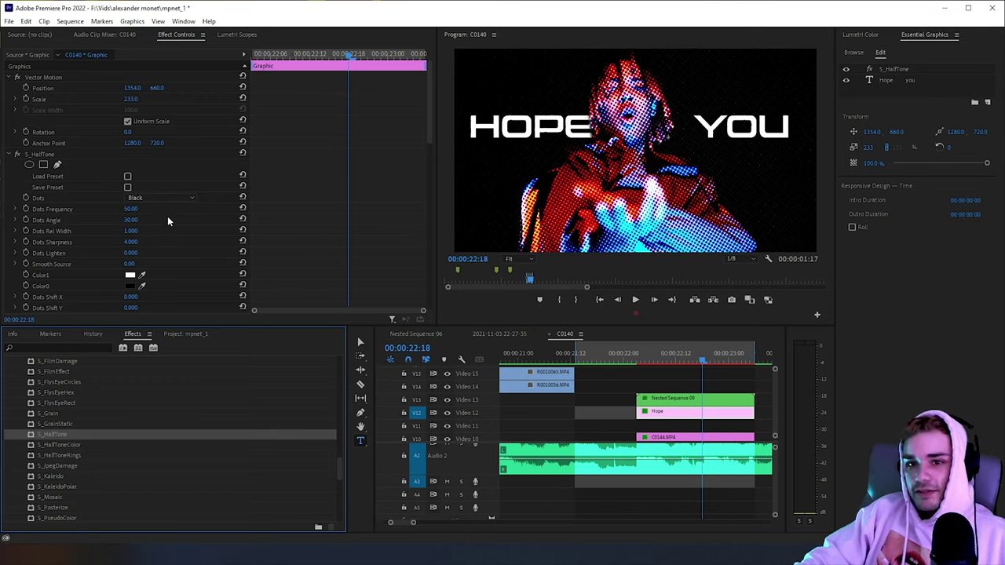
{"action": "left_click_drag", "start_coordinate": [133, 209], "coordinate": [143, 209]}
{"action": "left_click_drag", "start_coordinate": [135, 253], "coordinate": [129, 252]}
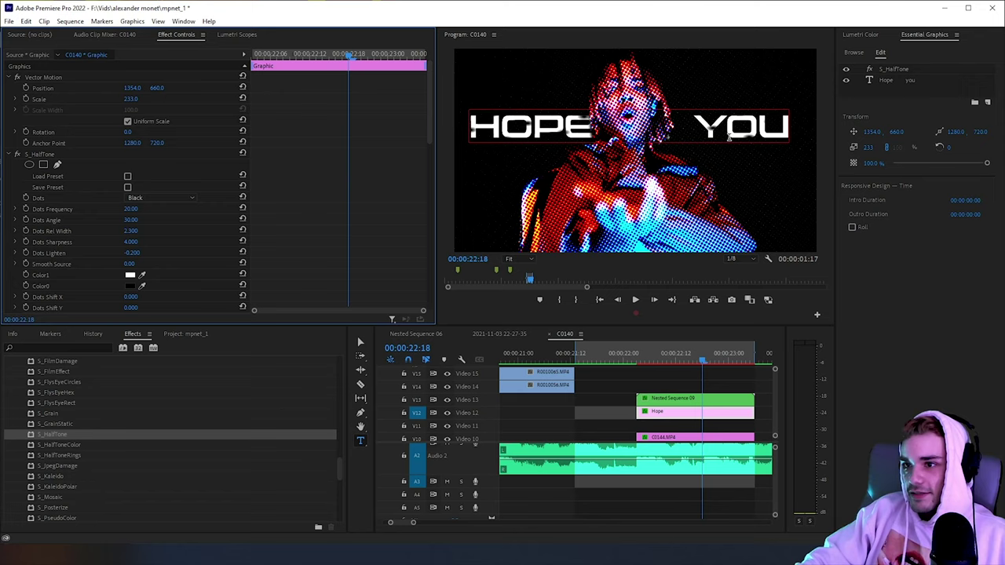
Step: Set the text's S_HalfTone Dots Lighten to -0.6 and Dots Frequency to 231, and save the project
{"action": "left_click_drag", "start_coordinate": [135, 248], "coordinate": [124, 248]}
{"action": "key", "text": "ctrl+z"}
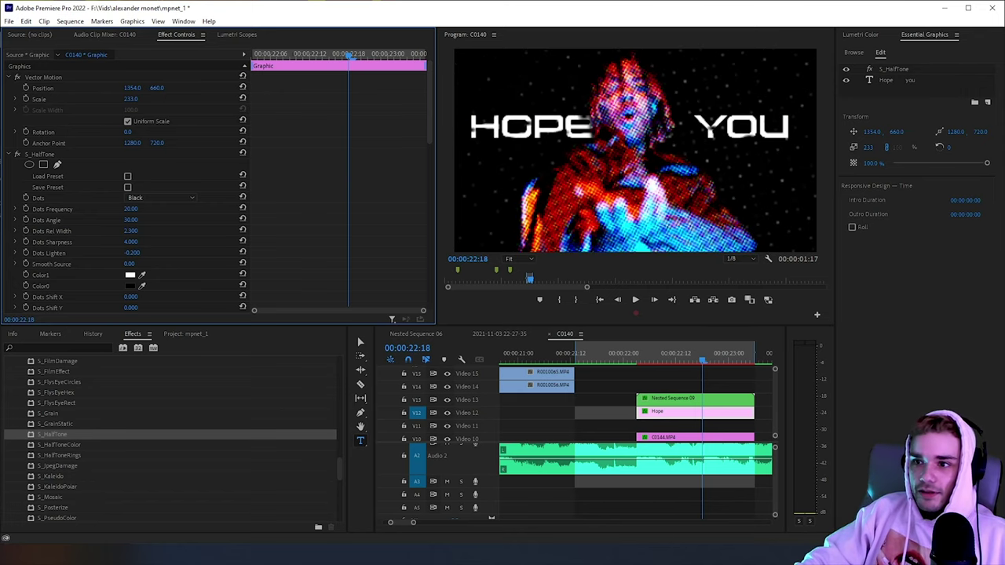
{"action": "left_click_drag", "start_coordinate": [132, 253], "coordinate": [130, 252]}
{"action": "left_click_drag", "start_coordinate": [130, 209], "coordinate": [124, 209]}
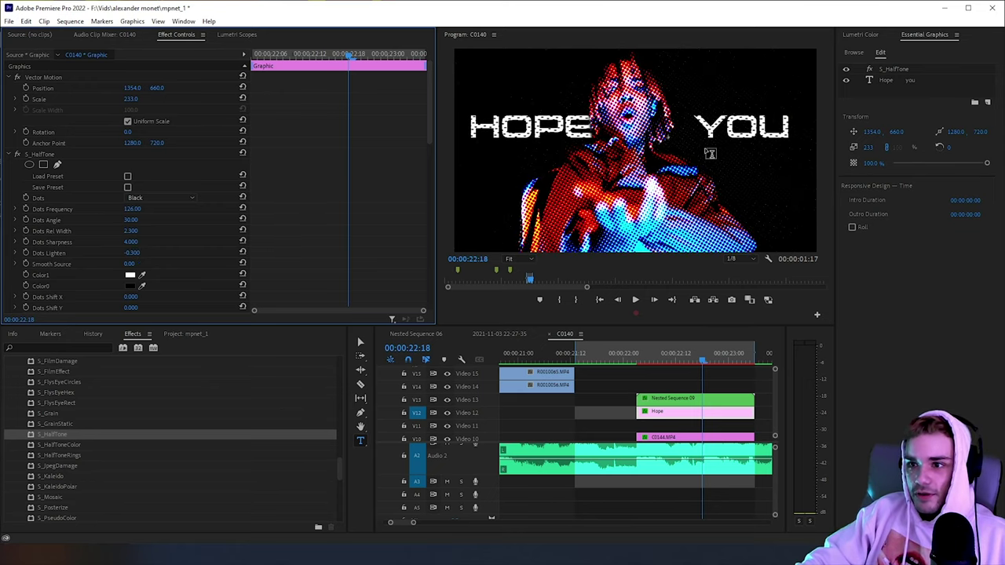
{"action": "key", "text": "ctrl+s"}
{"action": "left_click_drag", "start_coordinate": [130, 253], "coordinate": [124, 253]}
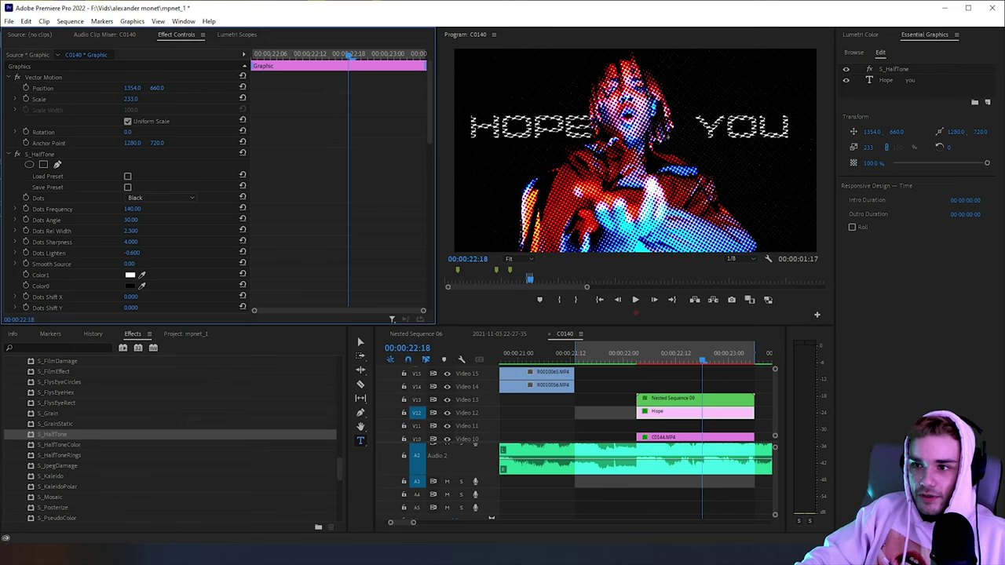
{"action": "left_click_drag", "start_coordinate": [132, 209], "coordinate": [180, 209]}
{"action": "key", "text": "ctrl+s"}
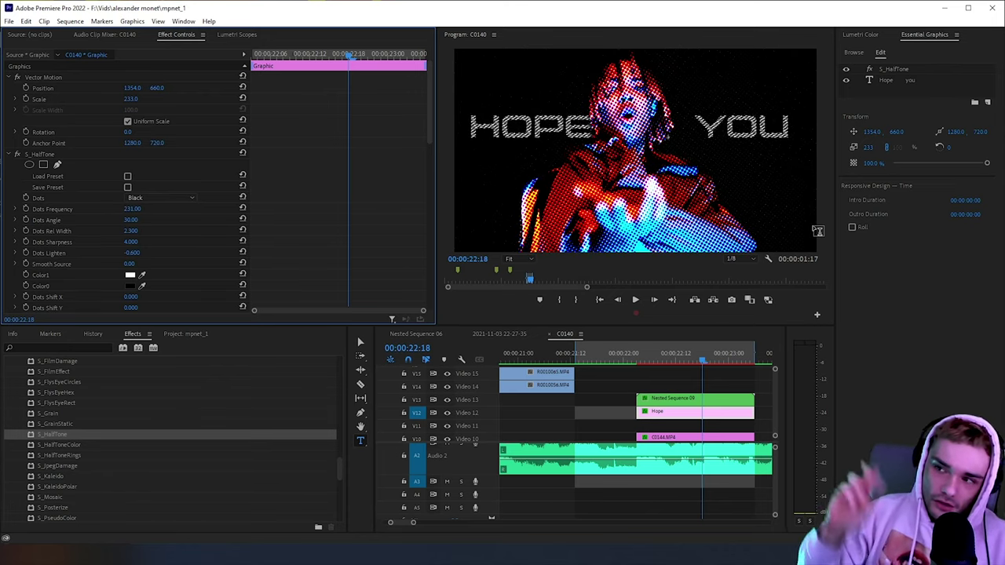
Step: Play back the freeze frame from 00:00:21:23 to review the halftone lyric text
{"action": "left_click", "coordinate": [620, 356]}
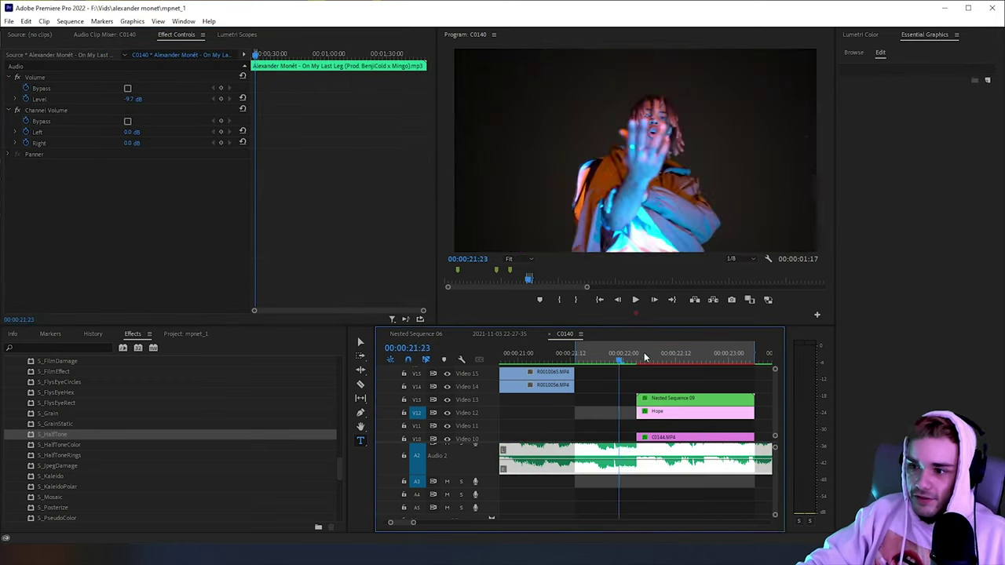
{"action": "key", "text": "space"}
{"action": "key", "text": "space"}
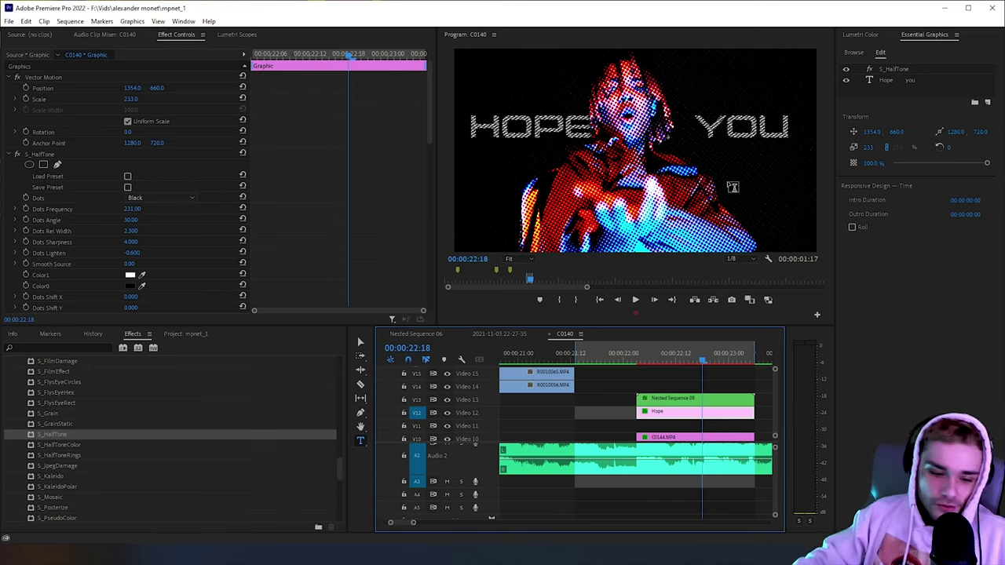
Step: Move Nested Sequence 09 and the Hope graphic up one track to Video 14 and Video 13, and save the project
{"action": "key", "text": "ctrl+s"}
{"action": "key", "text": "Left"}
{"action": "left_click_drag", "start_coordinate": [661, 380], "coordinate": [666, 400]}
{"action": "left_click", "coordinate": [635, 357]}
{"action": "key", "text": "ctrl+s"}
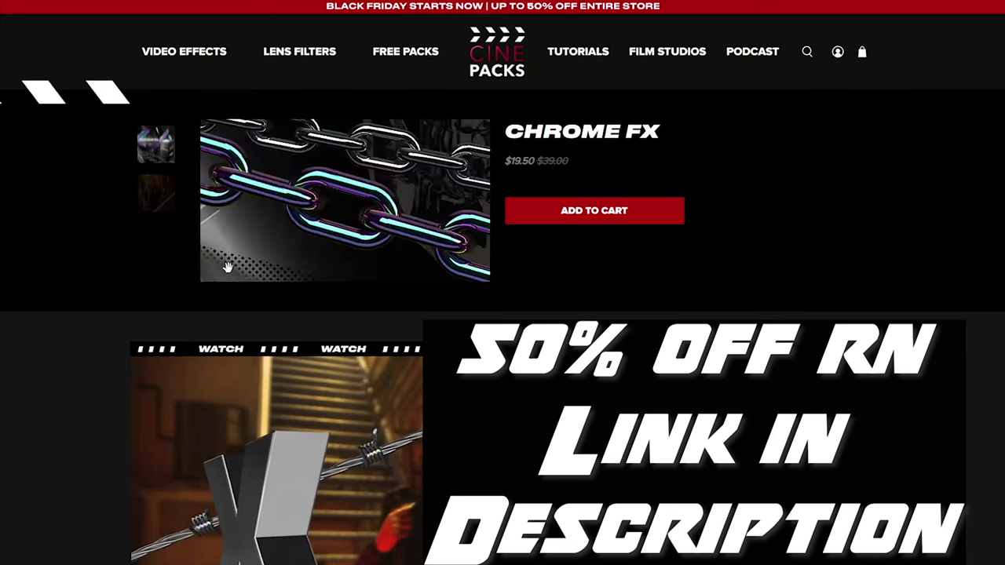
Step: Browse the Chrome FX product page on the Cine Packs website, from the asset list through compatibility to the related items
{"action": "scroll", "coordinate": [89, 353], "scroll_direction": "down", "scroll_amount": 5}
{"action": "scroll", "coordinate": [301, 347], "scroll_direction": "down", "scroll_amount": 6}
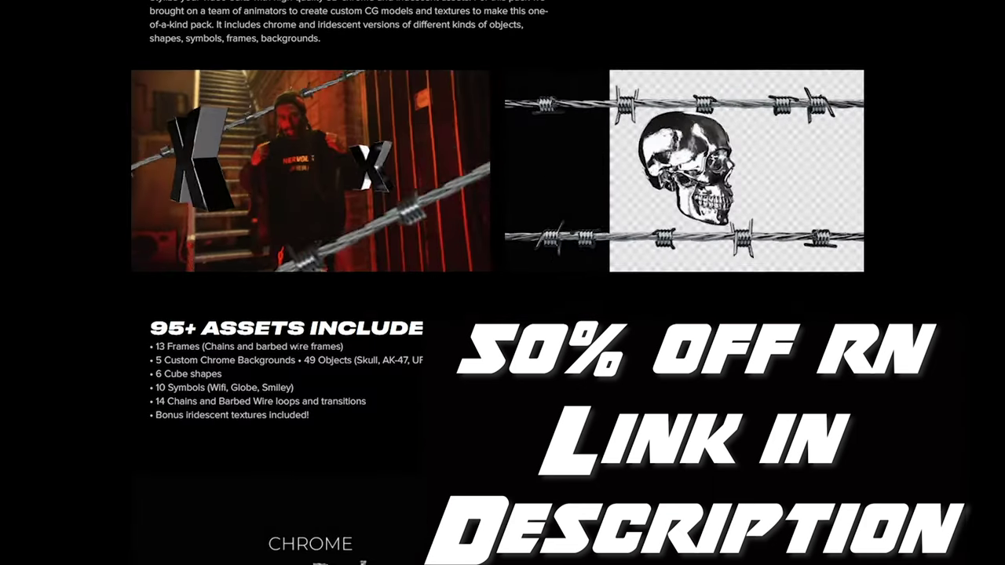
{"action": "scroll", "coordinate": [709, 278], "scroll_direction": "up", "scroll_amount": 1}
{"action": "scroll", "coordinate": [708, 274], "scroll_direction": "down", "scroll_amount": 9}
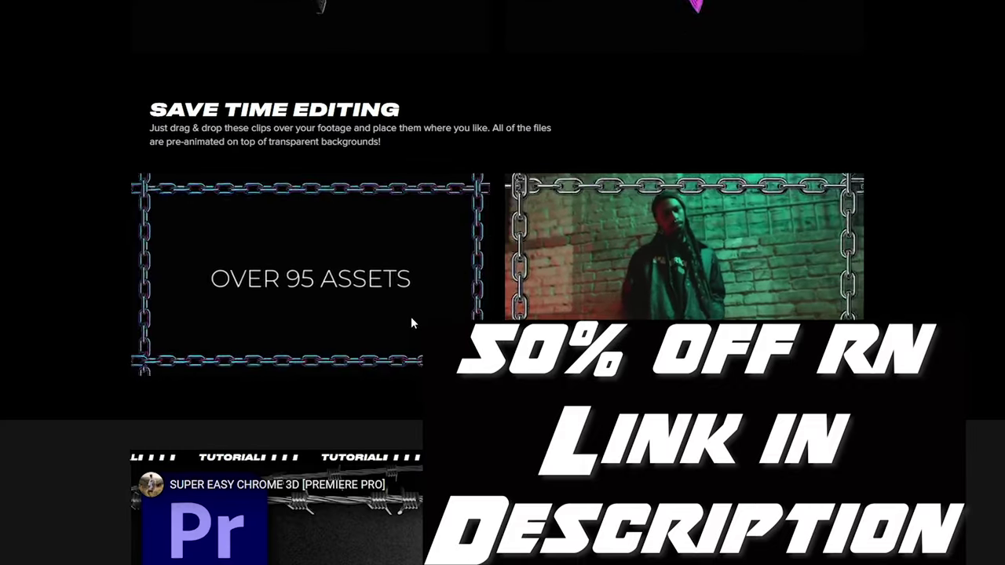
{"action": "scroll", "coordinate": [410, 317], "scroll_direction": "down", "scroll_amount": 3}
{"action": "scroll", "coordinate": [410, 317], "scroll_direction": "down", "scroll_amount": 3}
{"action": "scroll", "coordinate": [384, 356], "scroll_direction": "up", "scroll_amount": 3}
{"action": "scroll", "coordinate": [385, 361], "scroll_direction": "down", "scroll_amount": 4}
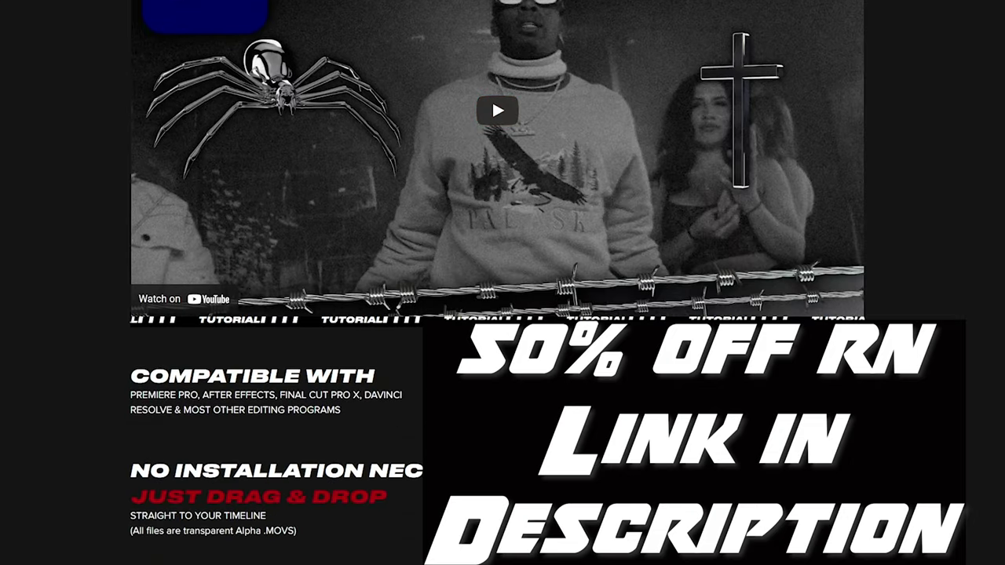
{"action": "scroll", "coordinate": [491, 99], "scroll_direction": "down", "scroll_amount": 5}
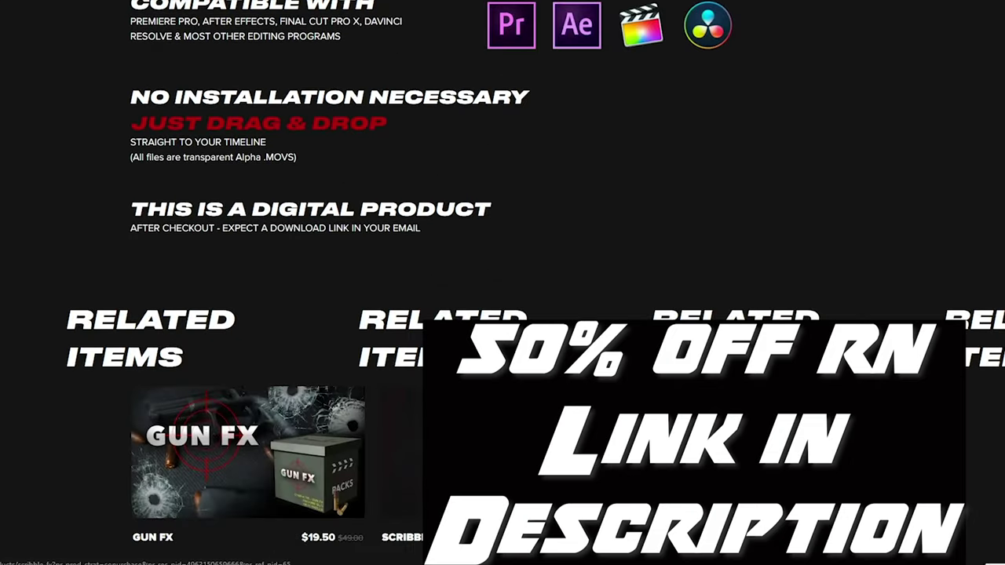
{"action": "scroll", "coordinate": [502, 282], "scroll_direction": "down", "scroll_amount": 3}
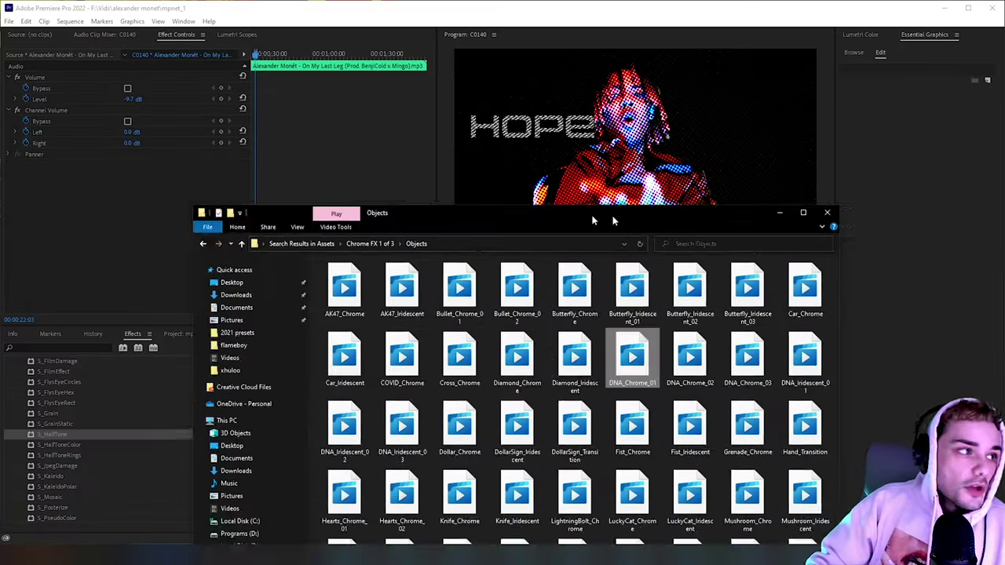
Step: Import the DNA_Chrome 01–03 and DNA_Iridescent 01–03 clips from the Chrome FX Objects folder into the project
{"action": "left_click_drag", "start_coordinate": [594, 221], "coordinate": [429, 41]}
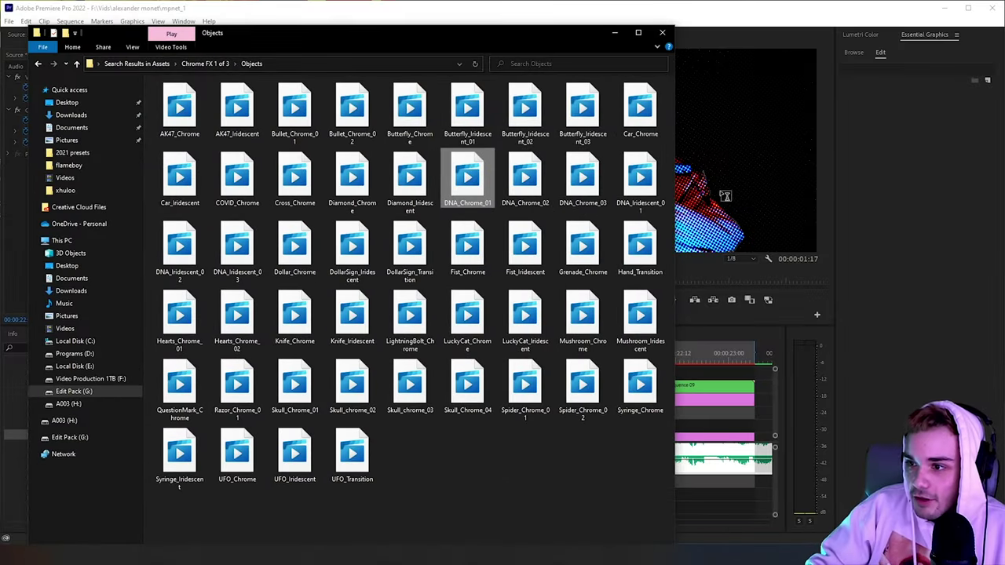
{"action": "left_click_drag", "start_coordinate": [672, 218], "coordinate": [529, 255]}
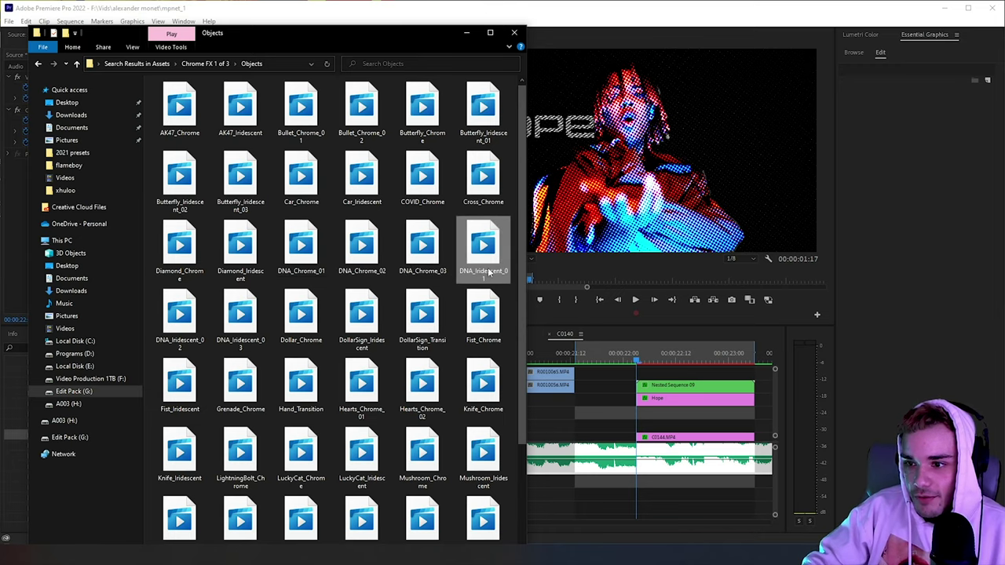
{"action": "left_click", "coordinate": [240, 317]}
{"action": "left_click", "coordinate": [311, 250], "text": "shift"}
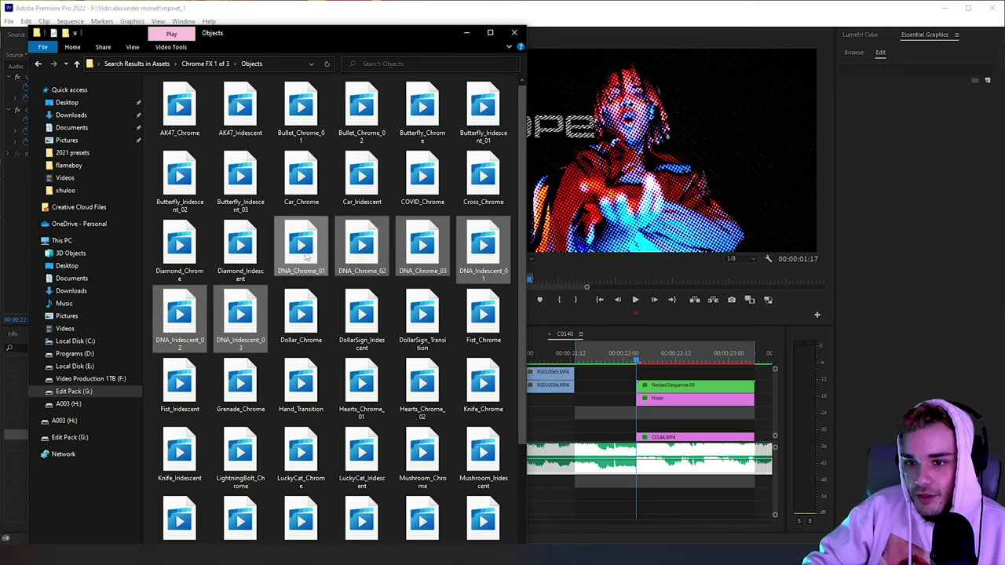
{"action": "left_click_drag", "start_coordinate": [264, 39], "coordinate": [490, 76]}
{"action": "left_click", "coordinate": [184, 334]}
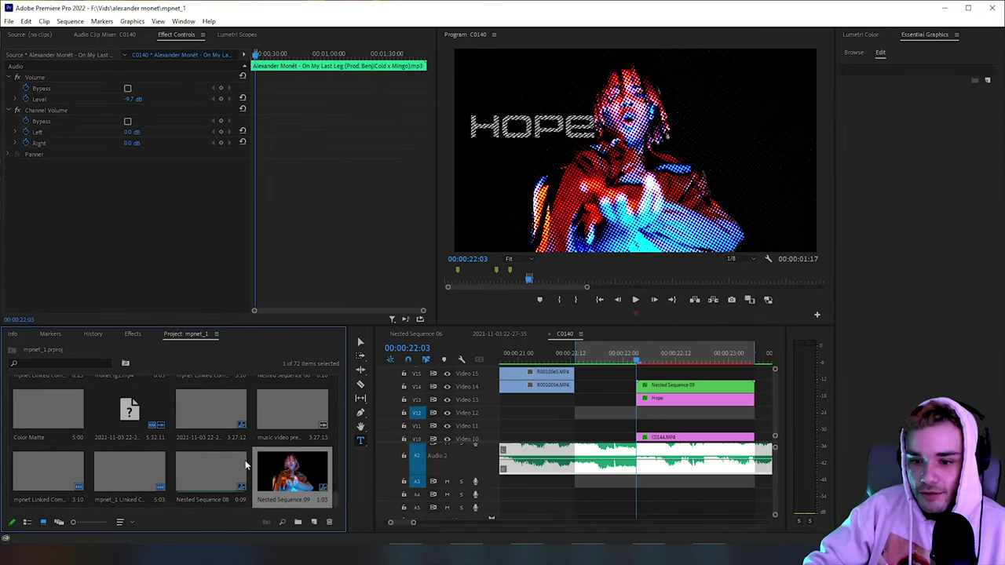
{"action": "key", "text": "alt+Tab"}
{"action": "left_click_drag", "start_coordinate": [583, 309], "coordinate": [186, 446]}
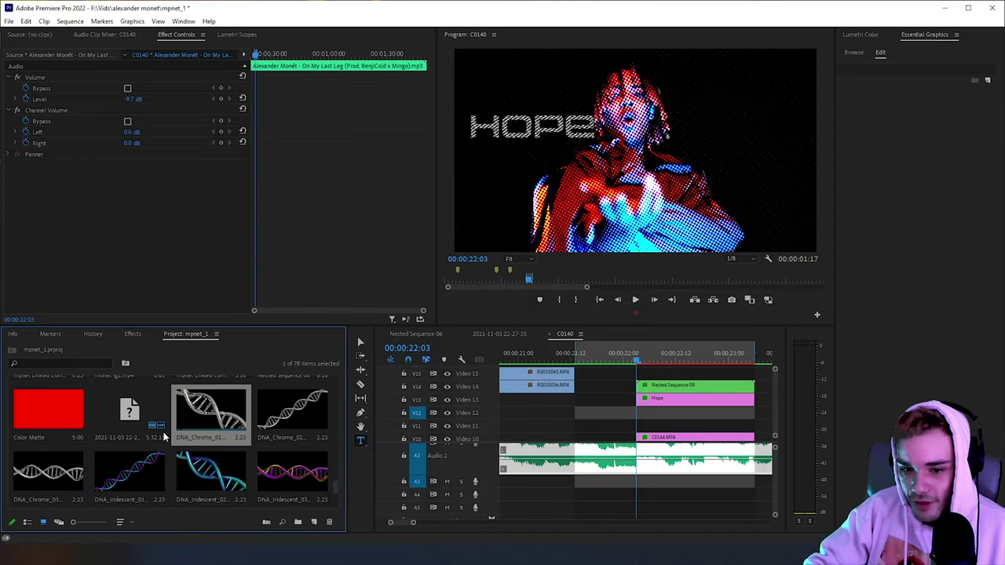
Step: Place a marked section of DNA_Chrome_01.mov on Video 12 beneath the Hope graphic and trim its end to match the freeze frame
{"action": "double_click", "coordinate": [212, 422]}
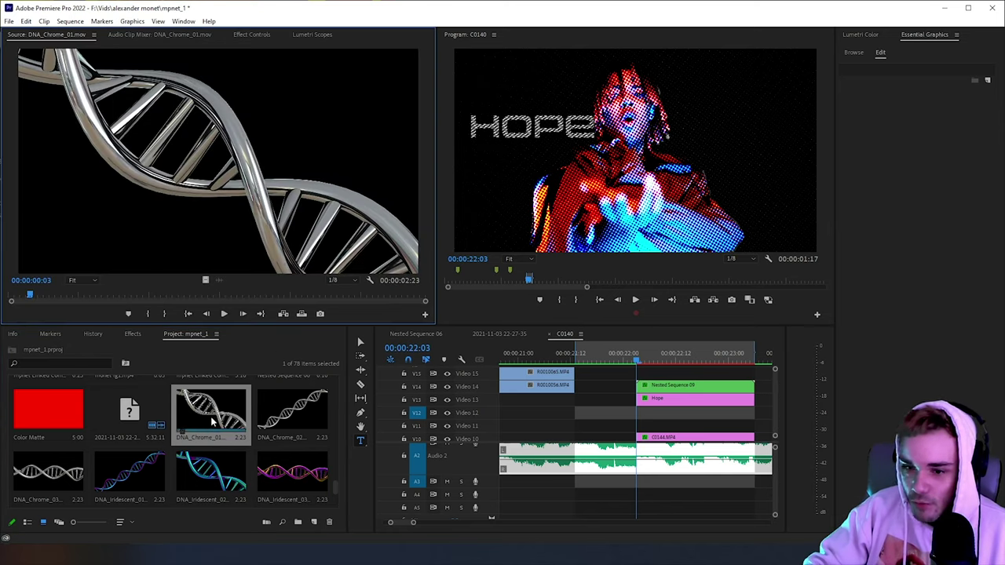
{"action": "left_click_drag", "start_coordinate": [30, 295], "coordinate": [637, 412]}
{"action": "key", "text": "i"}
{"action": "key", "text": "o"}
{"action": "left_click_drag", "start_coordinate": [636, 363], "coordinate": [657, 363]}
{"action": "left_click", "coordinate": [604, 445]}
{"action": "key", "text": "ctrl+s"}
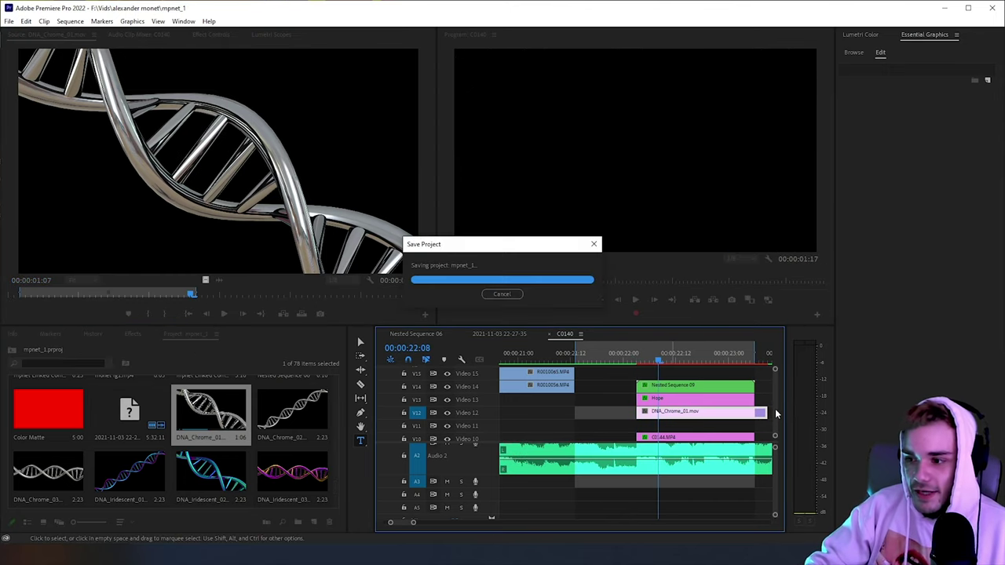
{"action": "left_click_drag", "start_coordinate": [766, 413], "coordinate": [753, 413]}
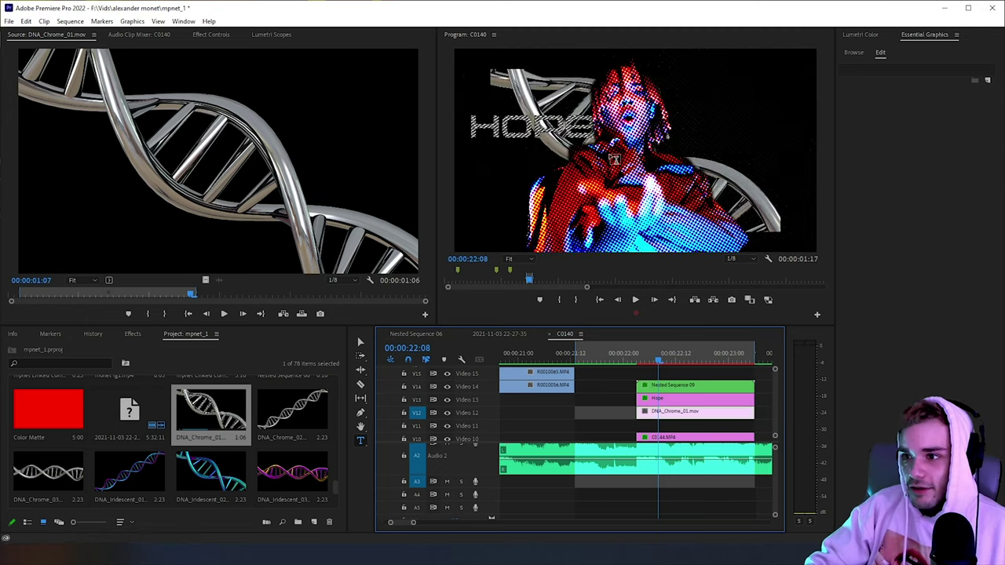
Step: Set the DNA_Chrome_01 clip's Scale to 129 and save the project
{"action": "key", "text": "v"}
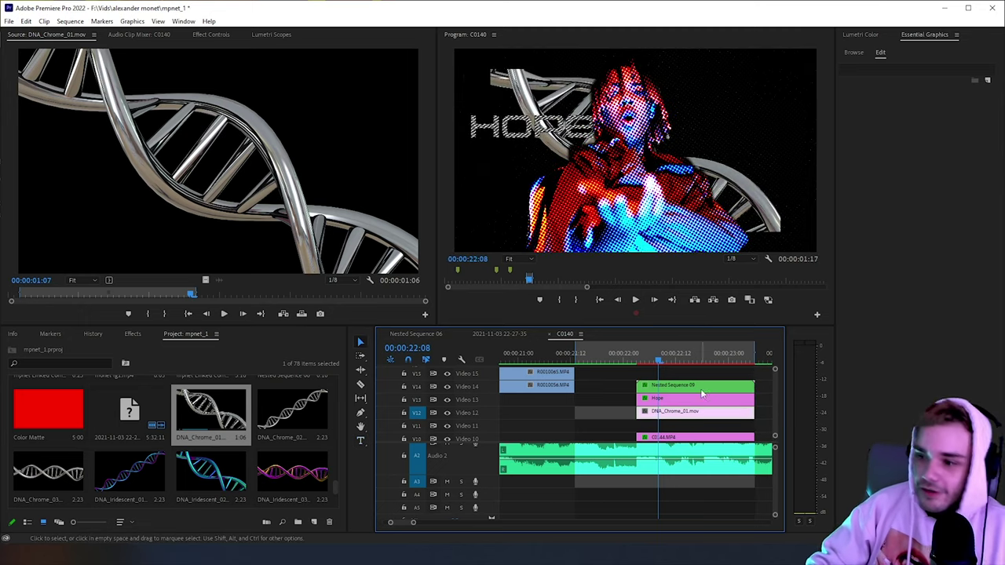
{"action": "left_click", "coordinate": [212, 34]}
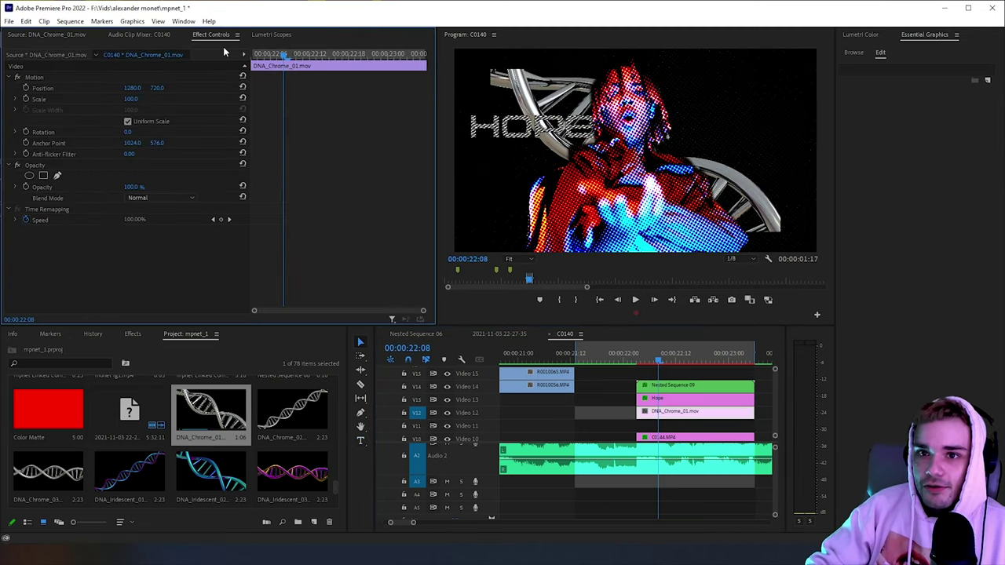
{"action": "left_click", "coordinate": [128, 122]}
{"action": "left_click_drag", "start_coordinate": [131, 100], "coordinate": [147, 100]}
{"action": "left_click", "coordinate": [128, 121]}
{"action": "key", "text": "ctrl+s"}
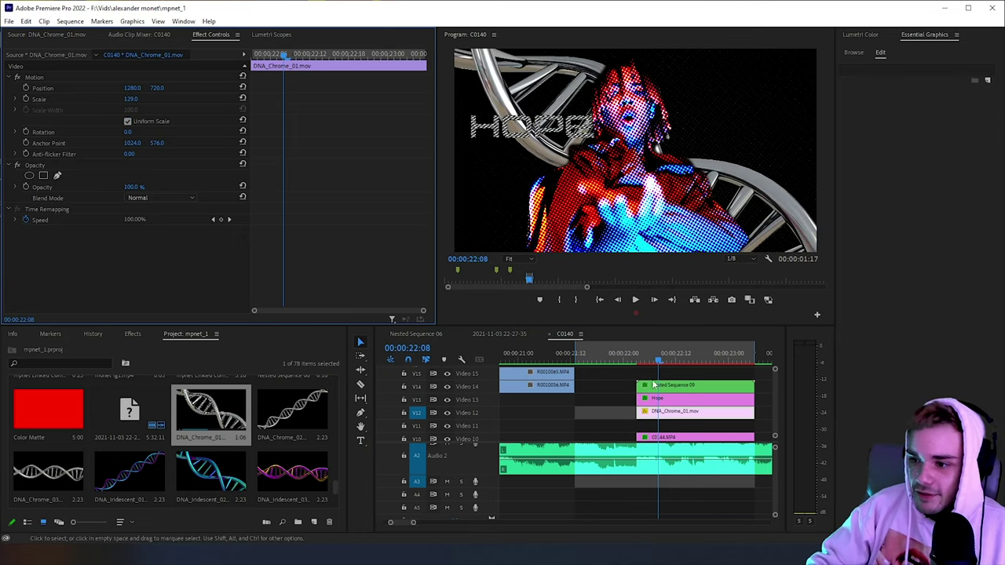
Step: Play back the freeze frame with DNA_Chrome_01, then delete that clip from Video 12
{"action": "left_click_drag", "start_coordinate": [637, 356], "coordinate": [603, 356]}
{"action": "key", "text": "space"}
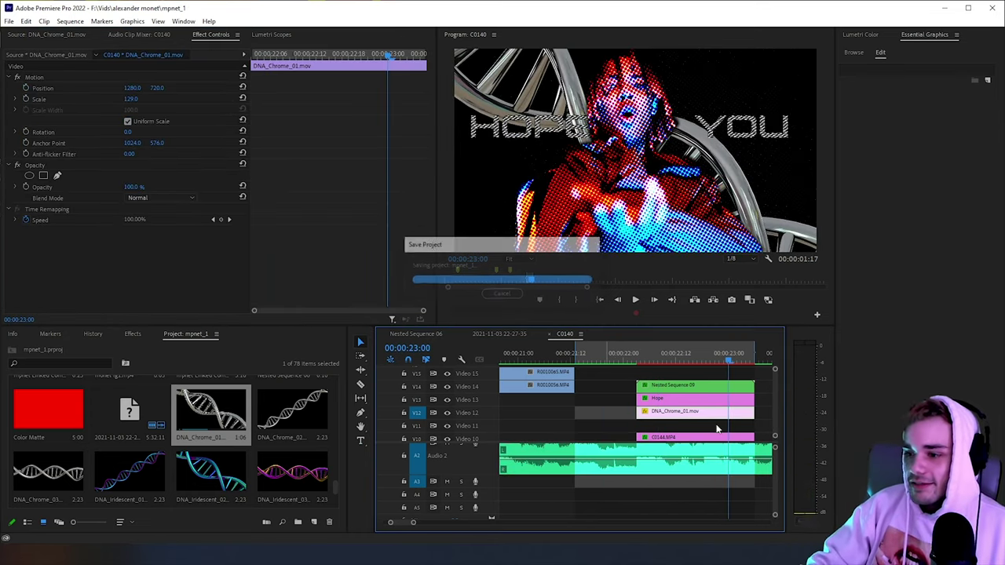
{"action": "key", "text": "Delete"}
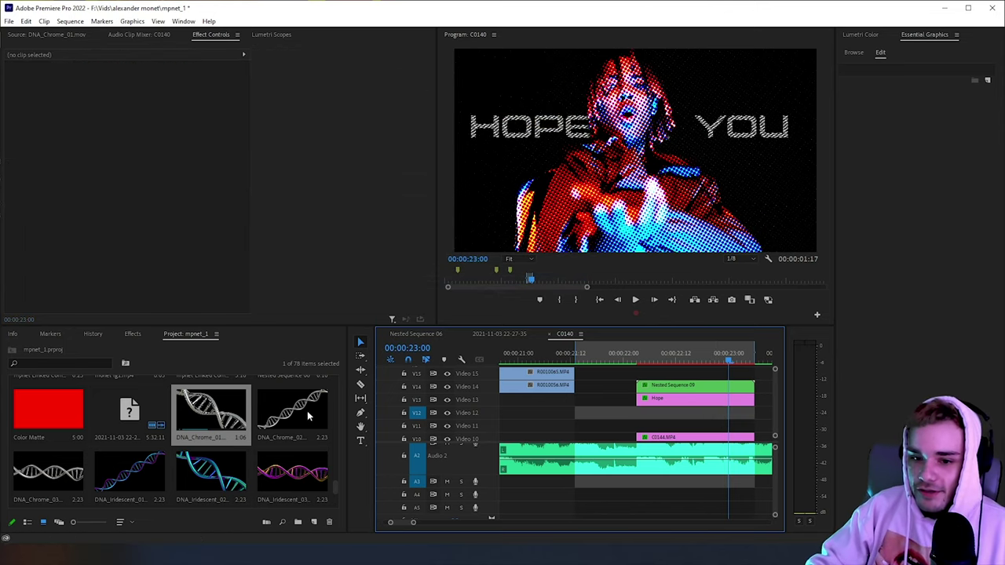
Step: Place a marked section of DNA_Chrome_02.mov on Video 12, extend it to the end of the freeze frame and save the project
{"action": "double_click", "coordinate": [297, 417]}
{"action": "left_click", "coordinate": [37, 296]}
{"action": "left_click", "coordinate": [149, 315]}
{"action": "left_click_drag", "start_coordinate": [41, 294], "coordinate": [91, 295]}
{"action": "left_click", "coordinate": [164, 314]}
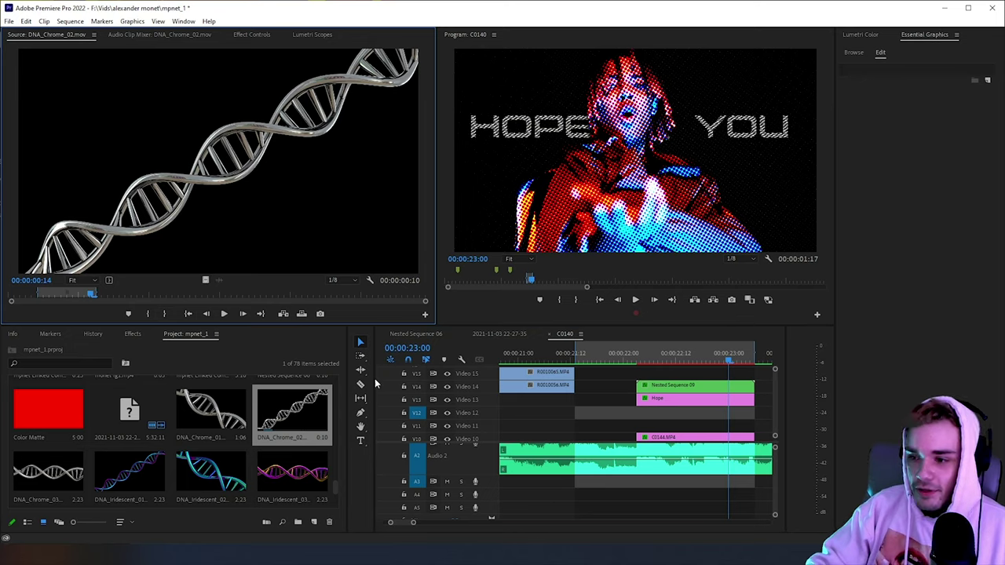
{"action": "left_click_drag", "start_coordinate": [375, 383], "coordinate": [753, 412]}
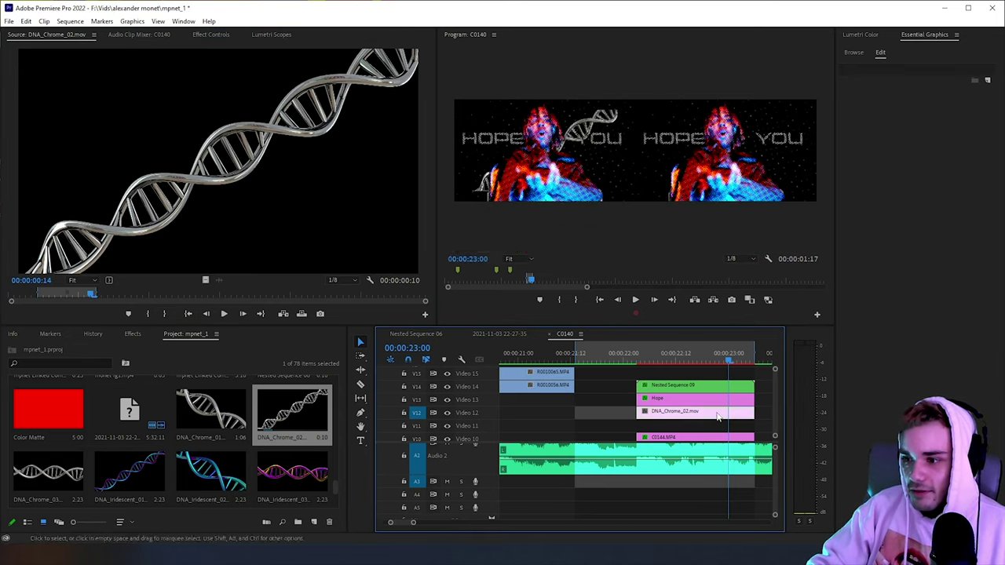
{"action": "key", "text": "ctrl+s"}
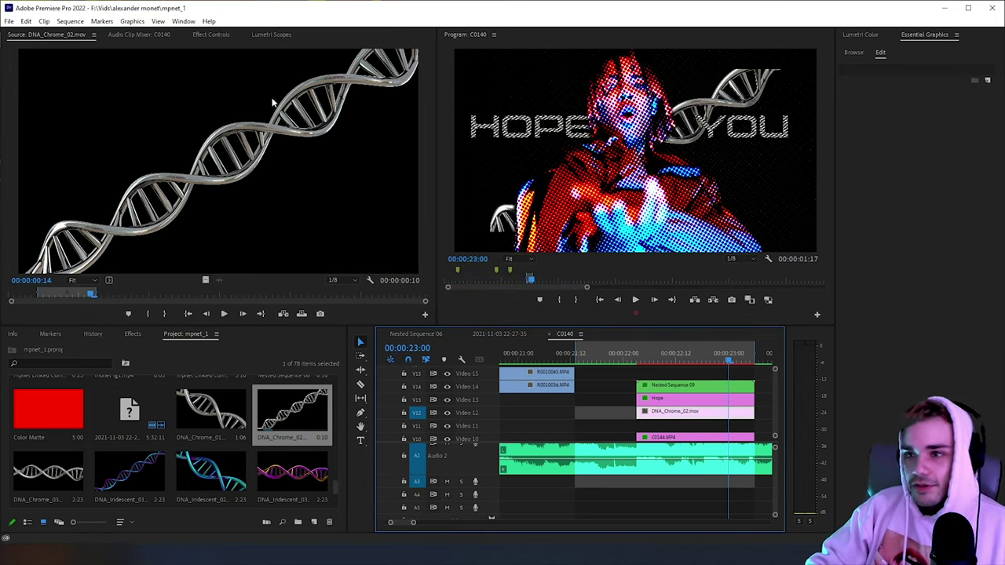
Step: Set the DNA_Chrome_02 clip's Scale to 158 and Rotation to -61°
{"action": "left_click", "coordinate": [215, 35]}
{"action": "left_click_drag", "start_coordinate": [134, 98], "coordinate": [157, 99]}
{"action": "key", "text": "ctrl+s"}
{"action": "left_click", "coordinate": [71, 132]}
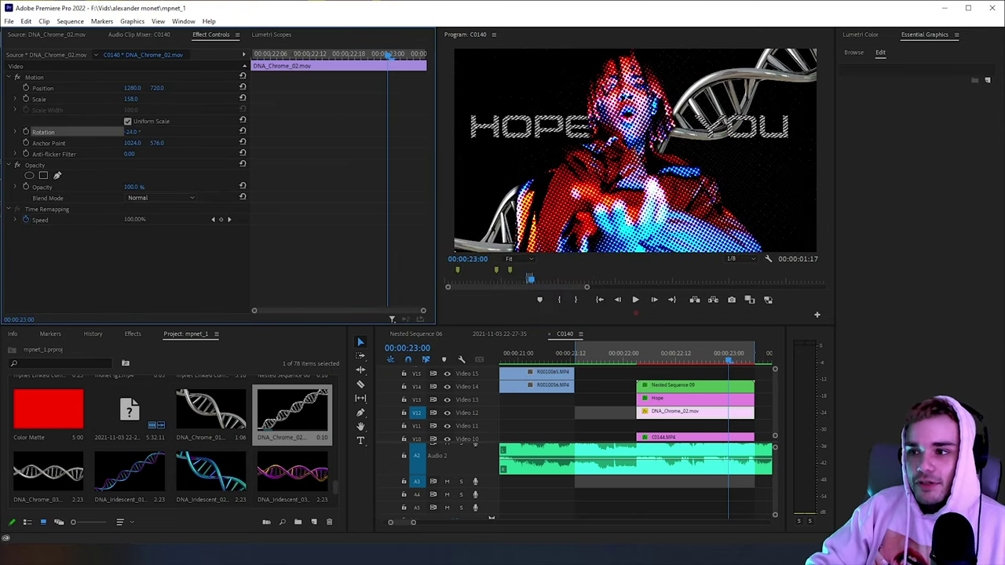
{"action": "left_click_drag", "start_coordinate": [132, 131], "coordinate": [160, 131]}
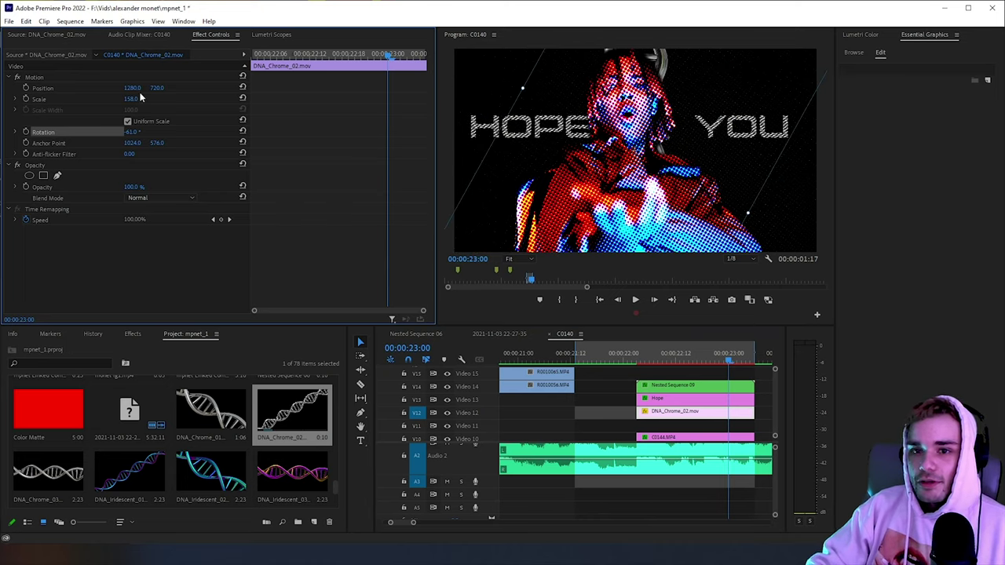
Step: Play back the freeze frame and set the DNA_Chrome_02 clip's horizontal Position to 2130
{"action": "left_click", "coordinate": [619, 358]}
{"action": "key", "text": "space"}
{"action": "left_click", "coordinate": [731, 112]}
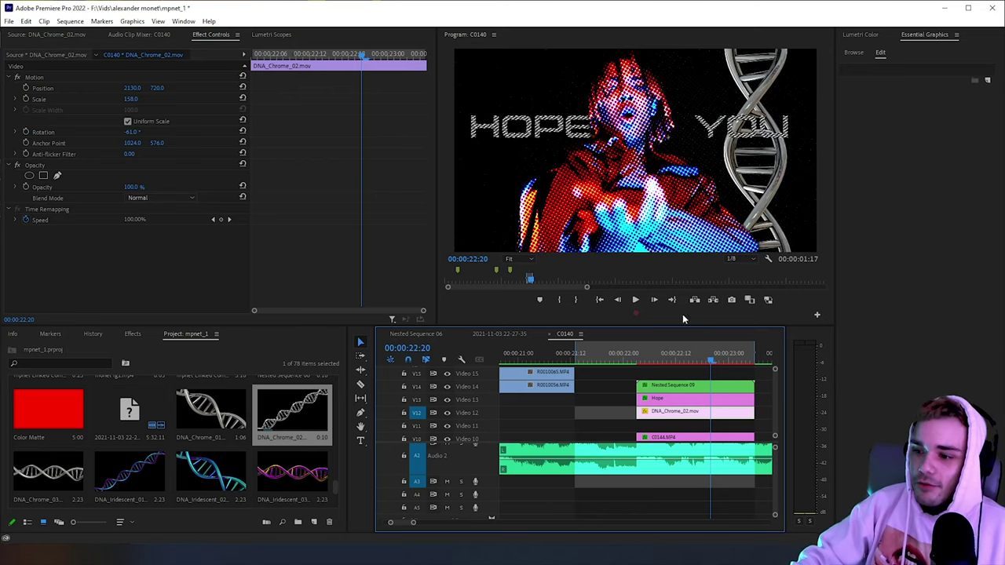
Step: Duplicate the DNA_Chrome_02 clip onto Video 11 and set the copy's horizontal Position to 284
{"action": "scroll", "coordinate": [665, 404], "scroll_direction": "down", "scroll_amount": 2}
{"action": "left_click_drag", "start_coordinate": [665, 388], "coordinate": [669, 408]}
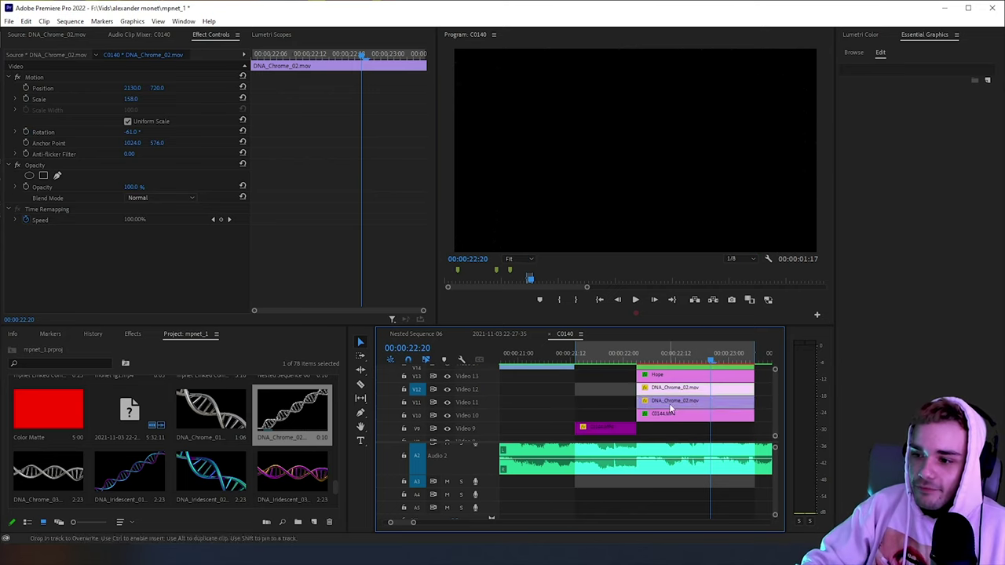
{"action": "left_click", "coordinate": [118, 93]}
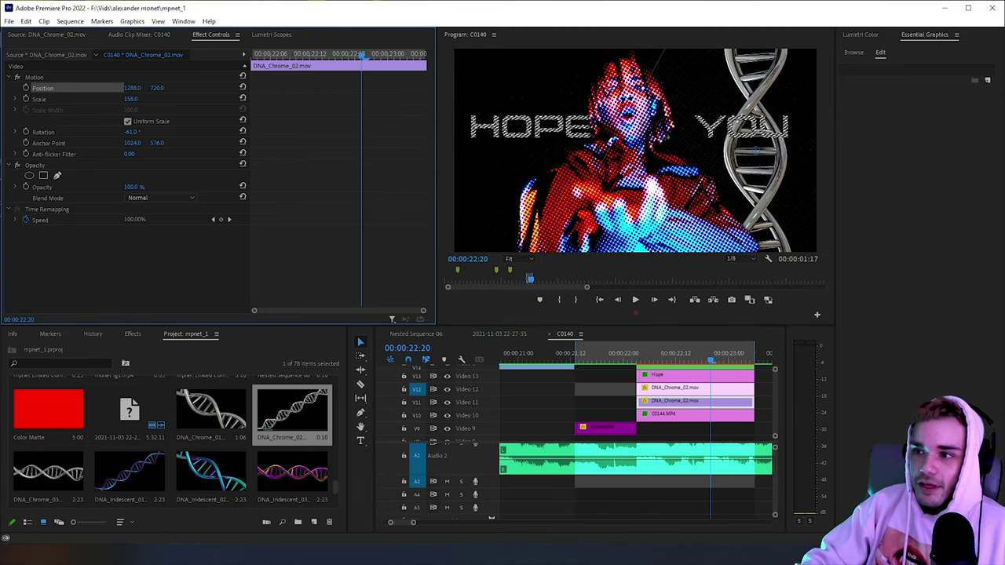
{"action": "left_click_drag", "start_coordinate": [131, 88], "coordinate": [84, 88]}
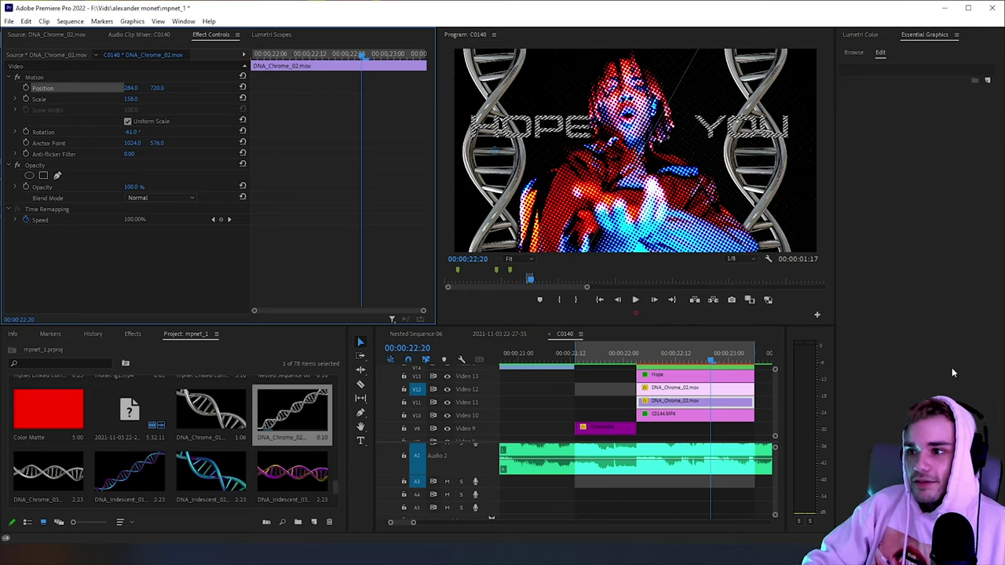
Step: Play back the freeze frame with both DNA strands and save the project
{"action": "left_click_drag", "start_coordinate": [646, 363], "coordinate": [620, 362]}
{"action": "key", "text": "space"}
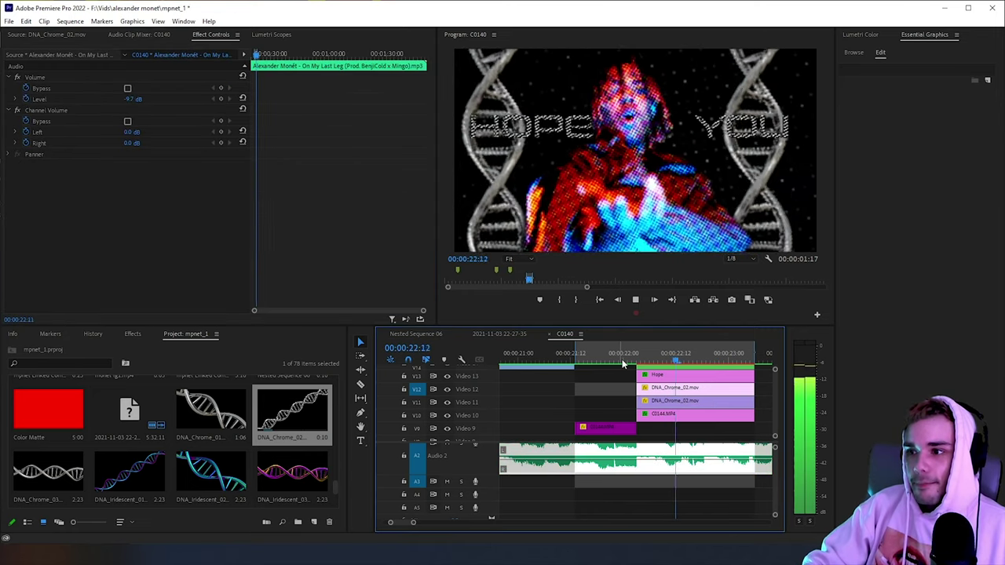
{"action": "key", "text": "space"}
{"action": "key", "text": "ctrl+s"}
Step: Apply S_HalfTone to both DNA_Chrome_02 clips and save the project
{"action": "left_click", "coordinate": [677, 414]}
{"action": "left_click", "coordinate": [677, 401]}
{"action": "left_click", "coordinate": [132, 333]}
{"action": "left_click_drag", "start_coordinate": [61, 434], "coordinate": [653, 401]}
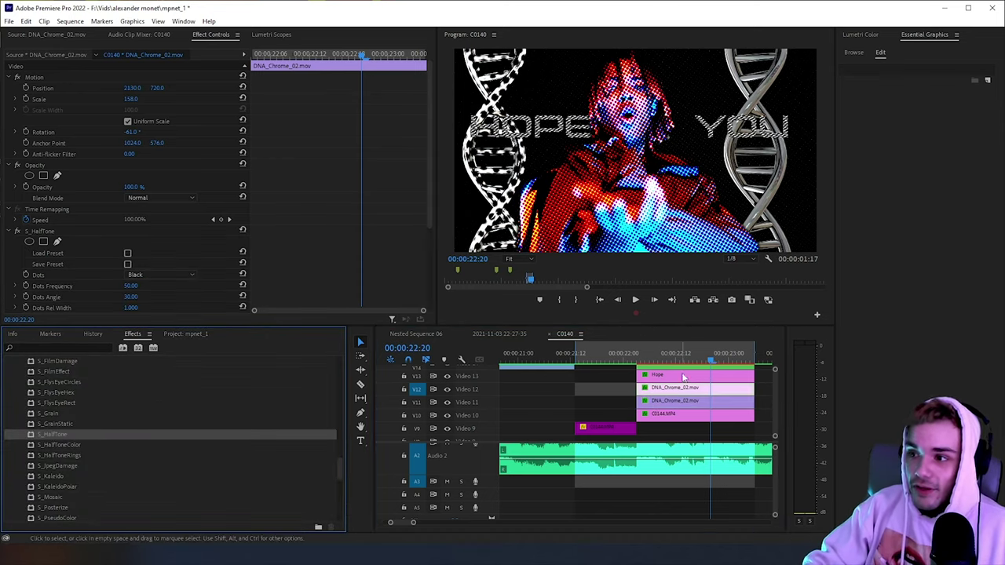
{"action": "key", "text": "ctrl+s"}
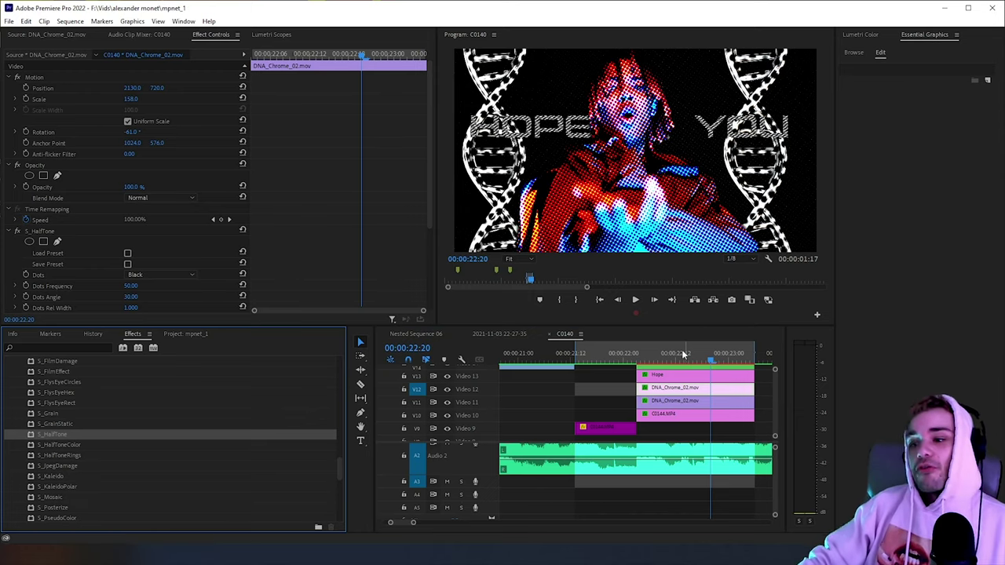
Step: Play back the freeze frame from before its start to review the halftone DNA strands
{"action": "left_click", "coordinate": [612, 355]}
{"action": "key", "text": "space"}
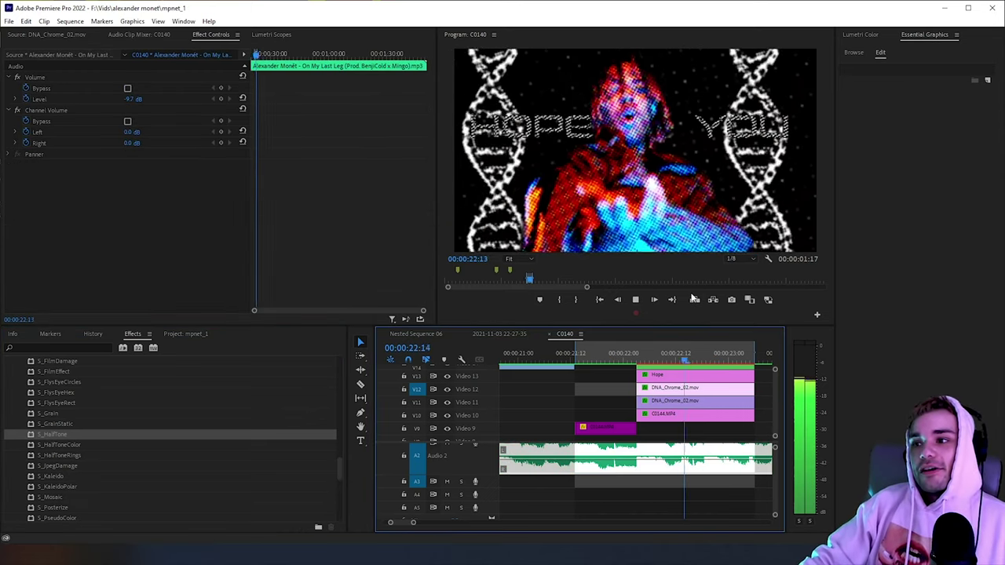
{"action": "key", "text": "space"}
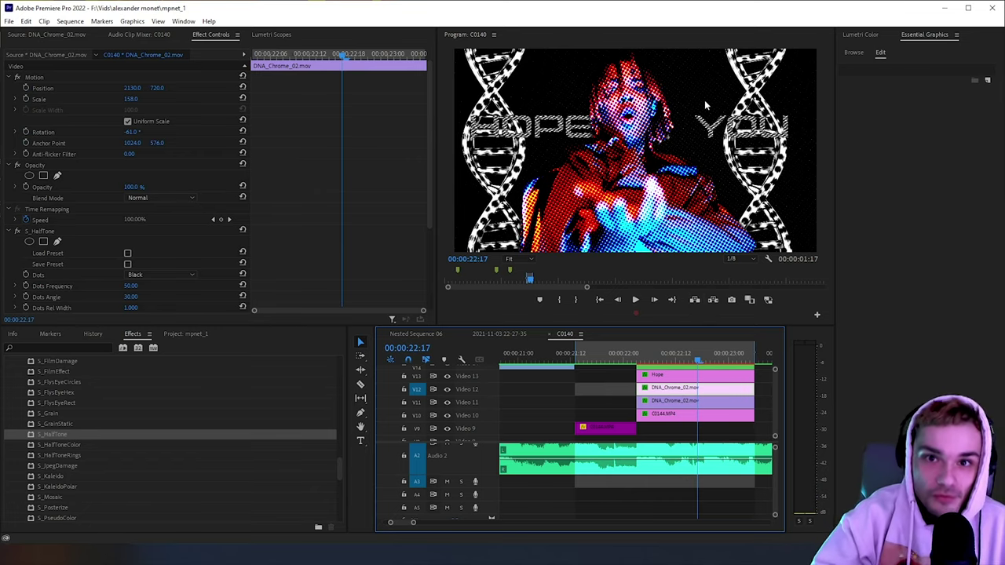
{"action": "left_click", "coordinate": [593, 357]}
{"action": "key", "text": "space"}
{"action": "key", "text": "space"}
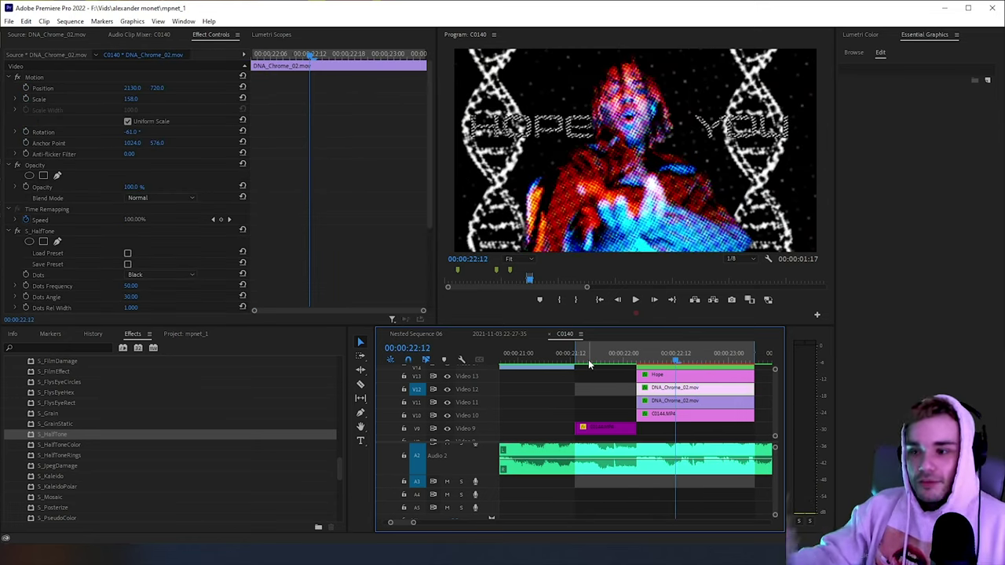